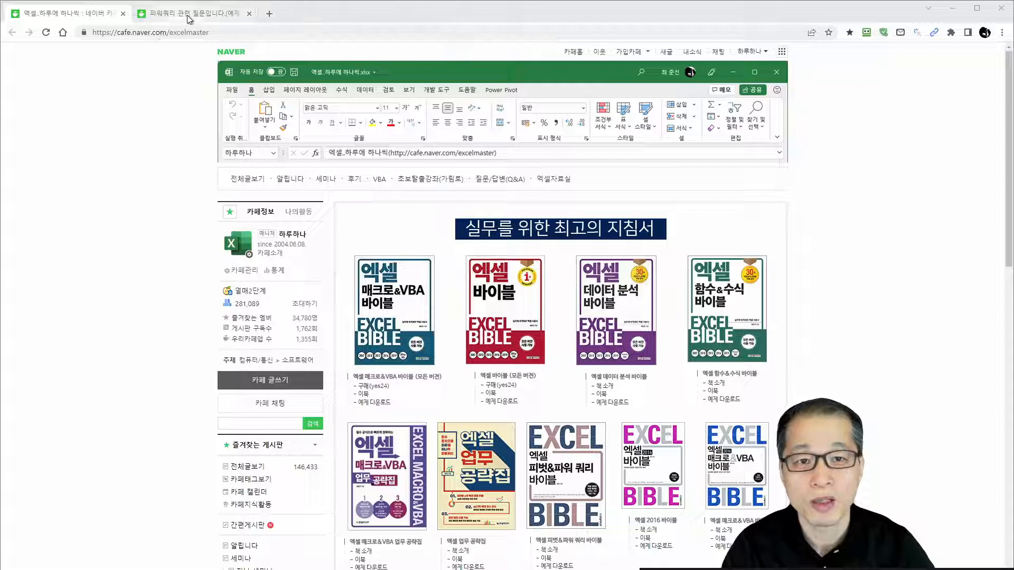
- Read the forum post on Power Query, marking the attached file, the one-row-per-MATERIAL request and the PLANT conditions 1100, 1000 and 1300
scroll(274, 256, down, 3)
scroll(275, 257, down, 1)
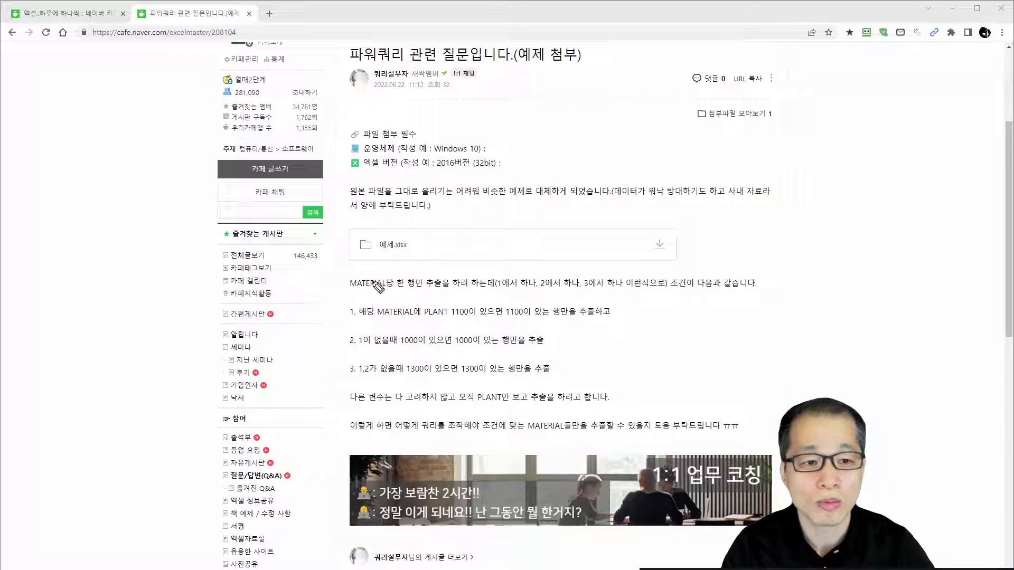
mouse_move(340, 231)
mouse_down()
mouse_move(339, 264)
mouse_move(391, 296)
mouse_move(477, 291)
mouse_up()
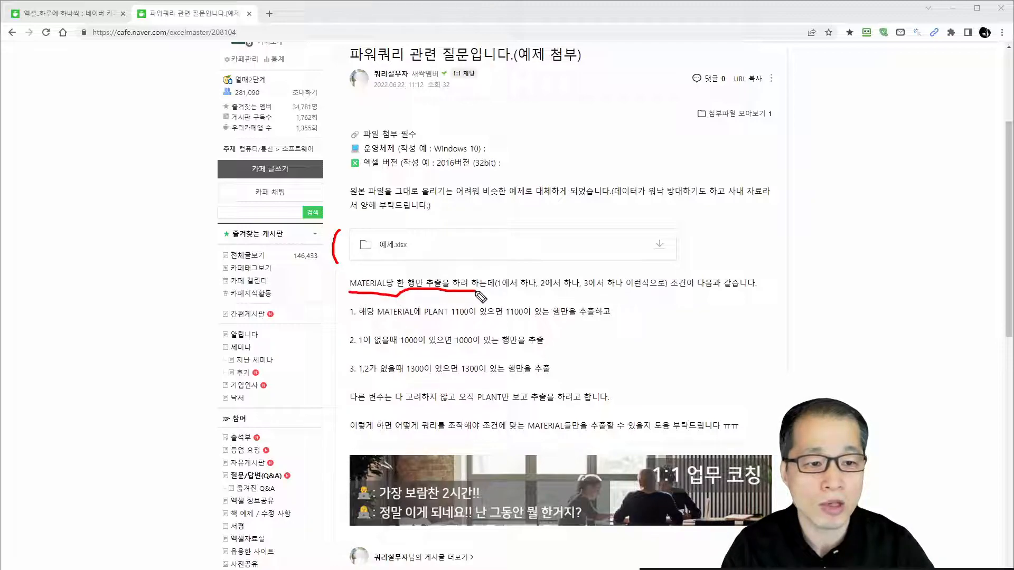
drag(330, 303, 334, 378)
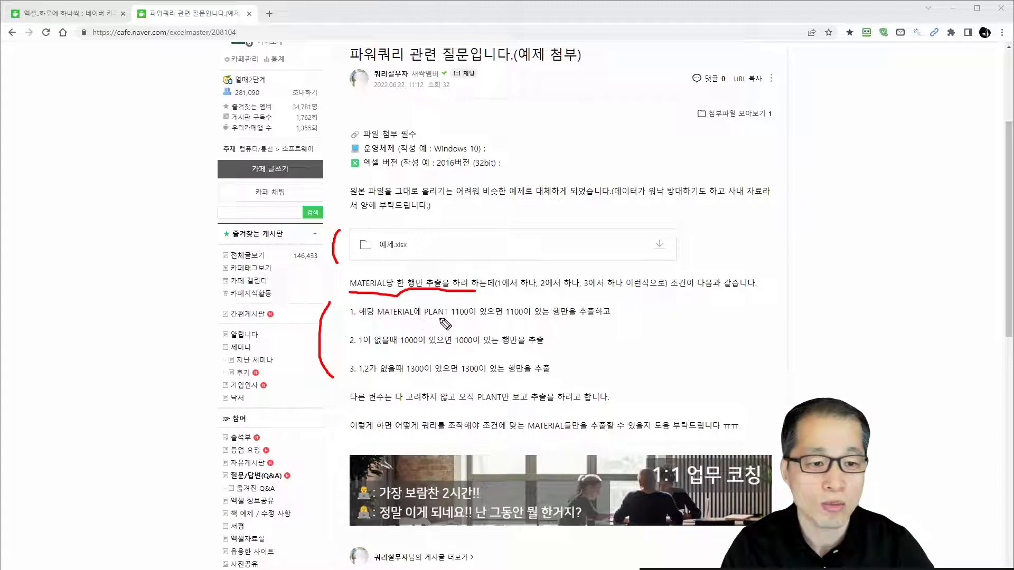
mouse_move(469, 323)
mouse_down()
mouse_move(446, 315)
mouse_move(474, 321)
mouse_up()
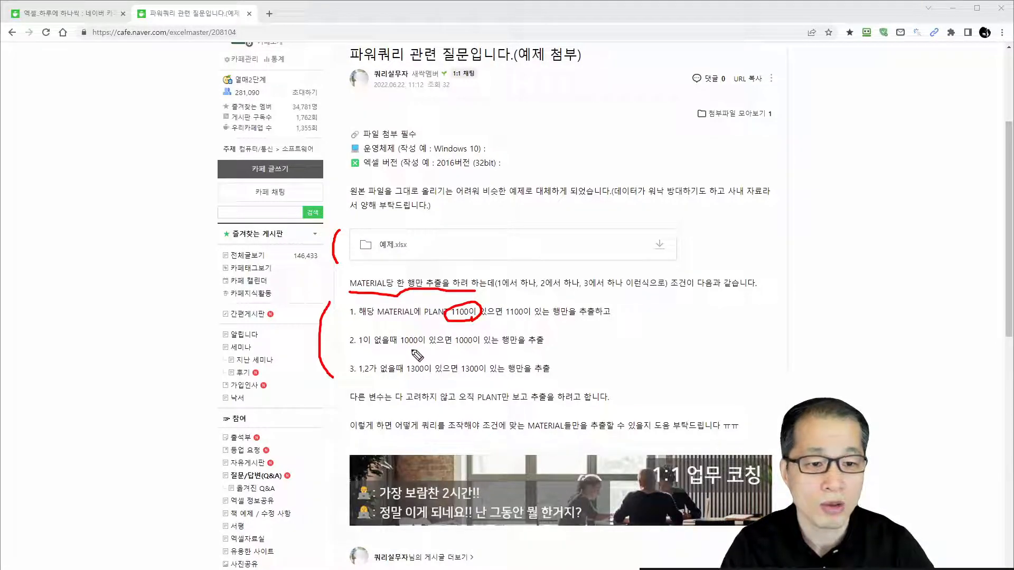
mouse_move(429, 351)
mouse_down()
mouse_move(405, 337)
mouse_move(428, 348)
mouse_up()
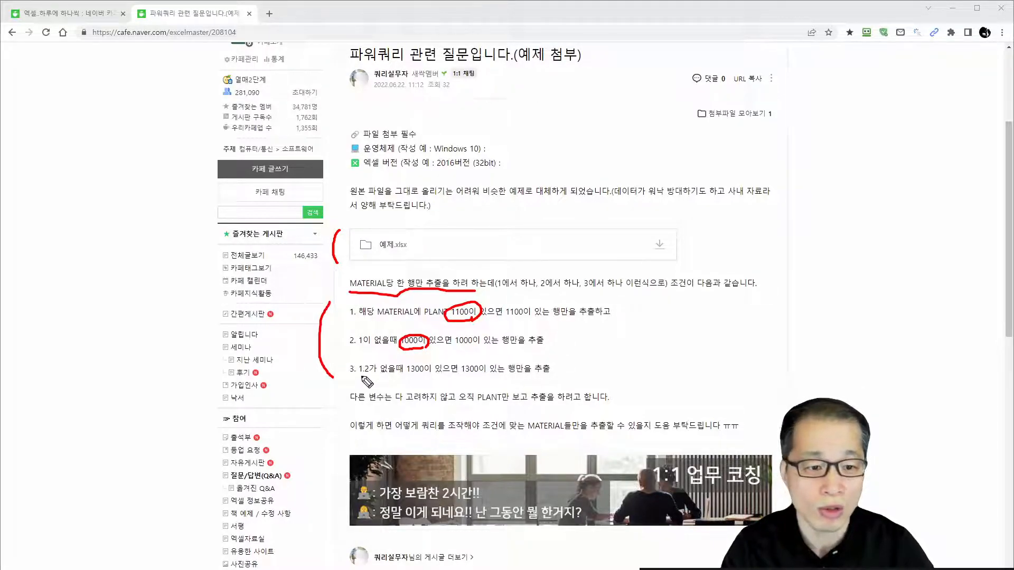
mouse_move(429, 377)
mouse_down()
mouse_move(397, 372)
mouse_move(445, 369)
mouse_move(437, 378)
mouse_up()
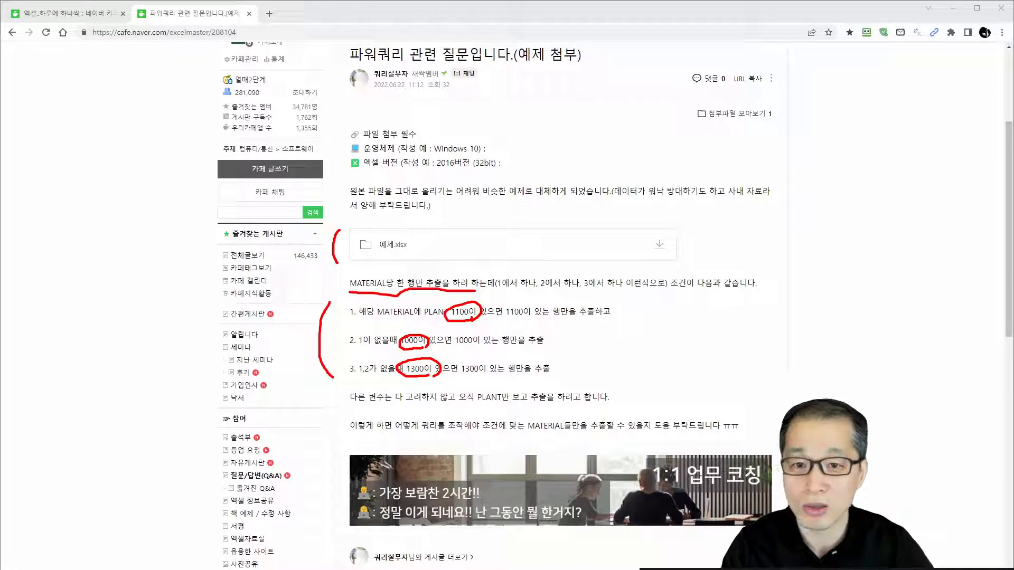
key(Escape)
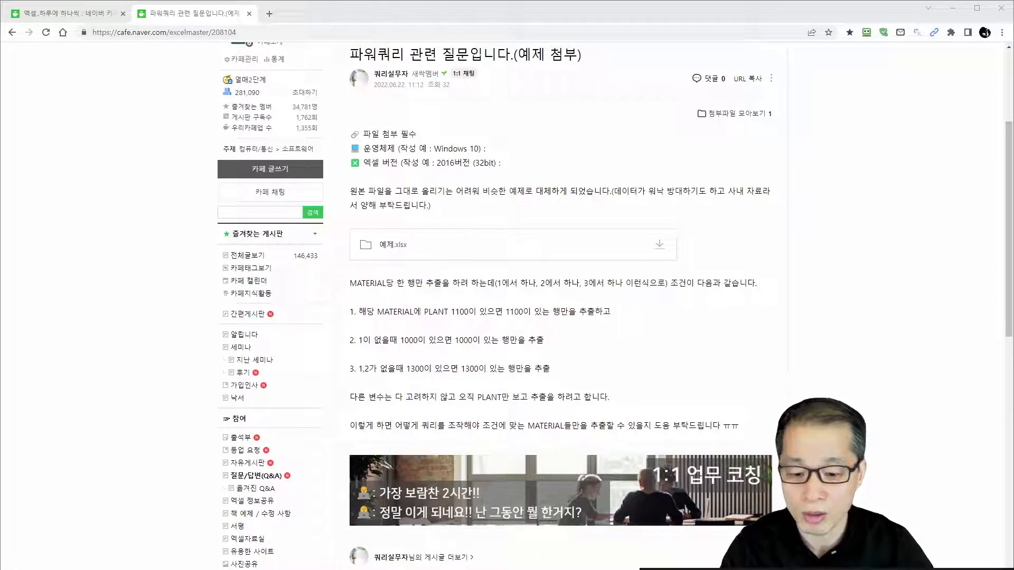
- Switch to the 예제.xlsx workbook in Excel and compare the 표1 query table with the source data on Sheet1
key(alt+Tab)
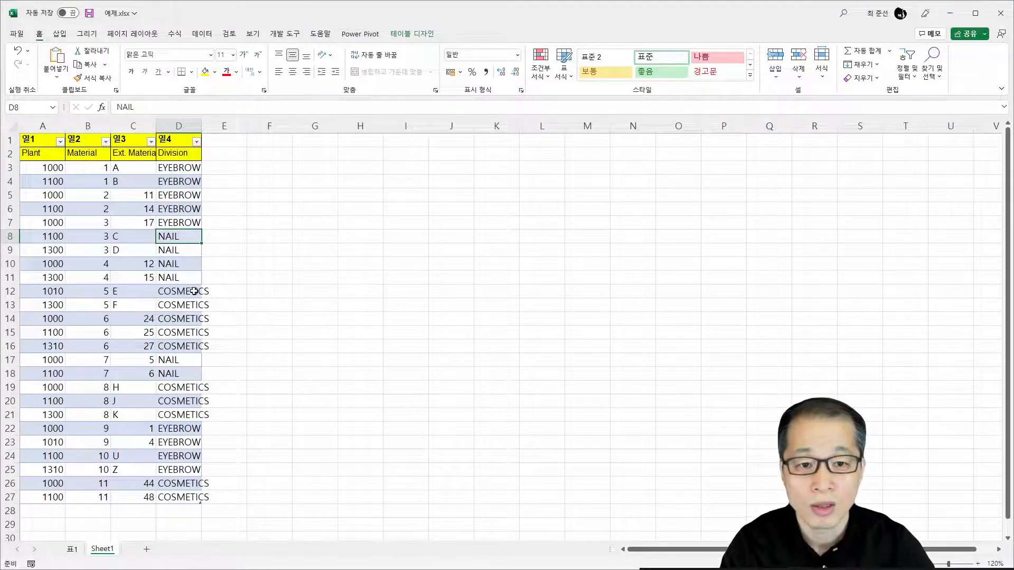
click(96, 263)
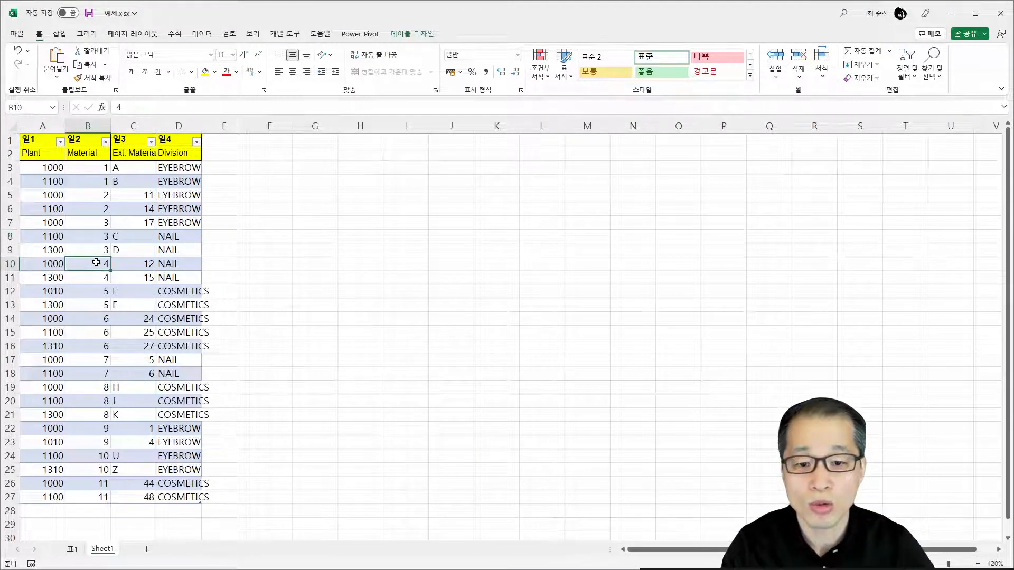
click(70, 549)
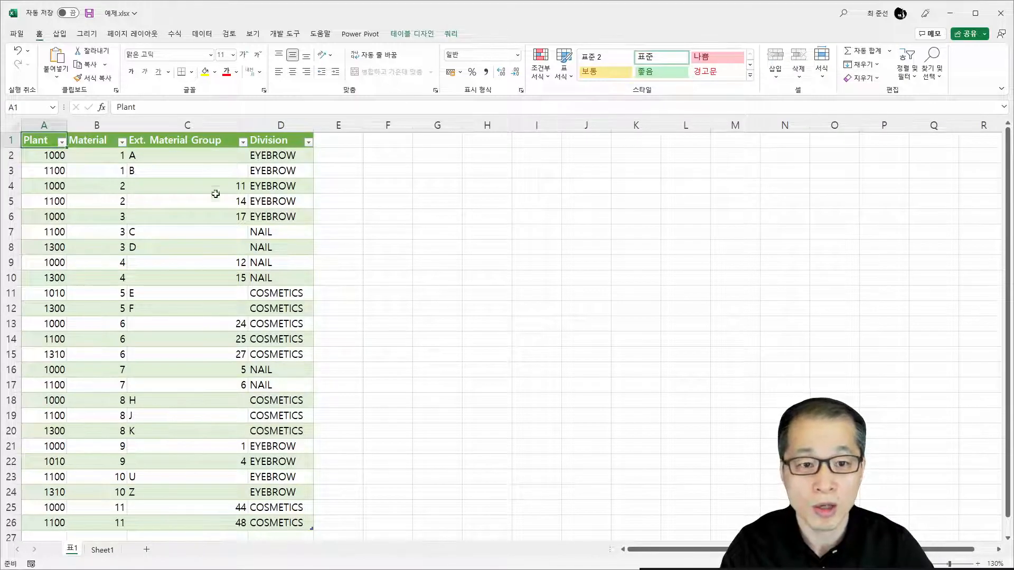
scroll(214, 362, down, 1)
scroll(214, 362, up, 1)
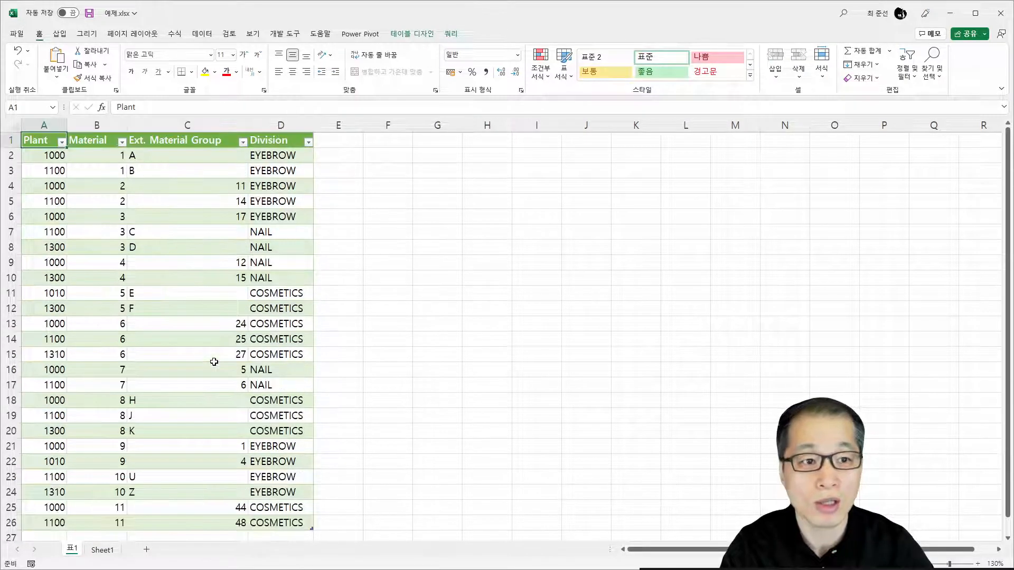
click(455, 34)
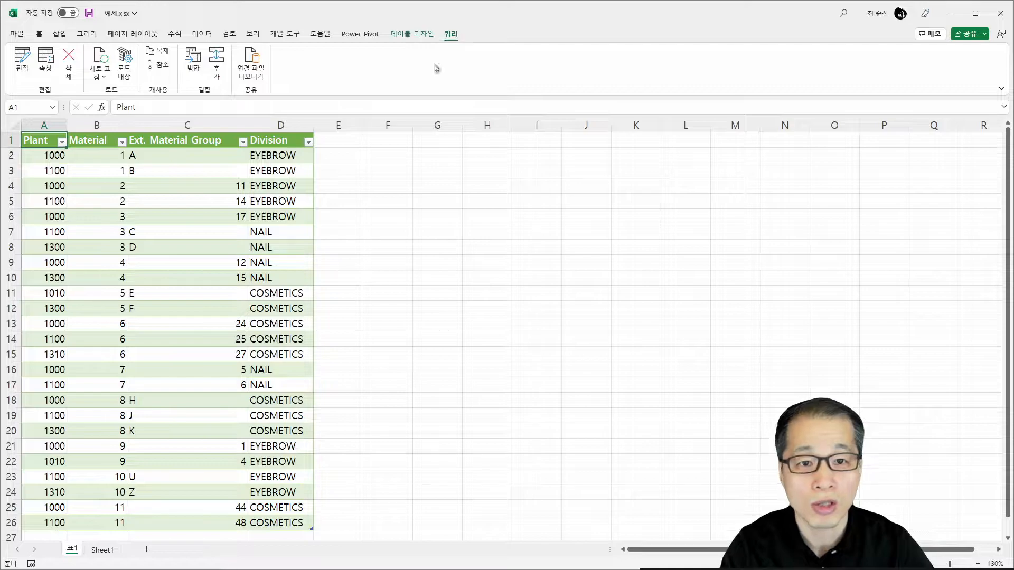
click(143, 262)
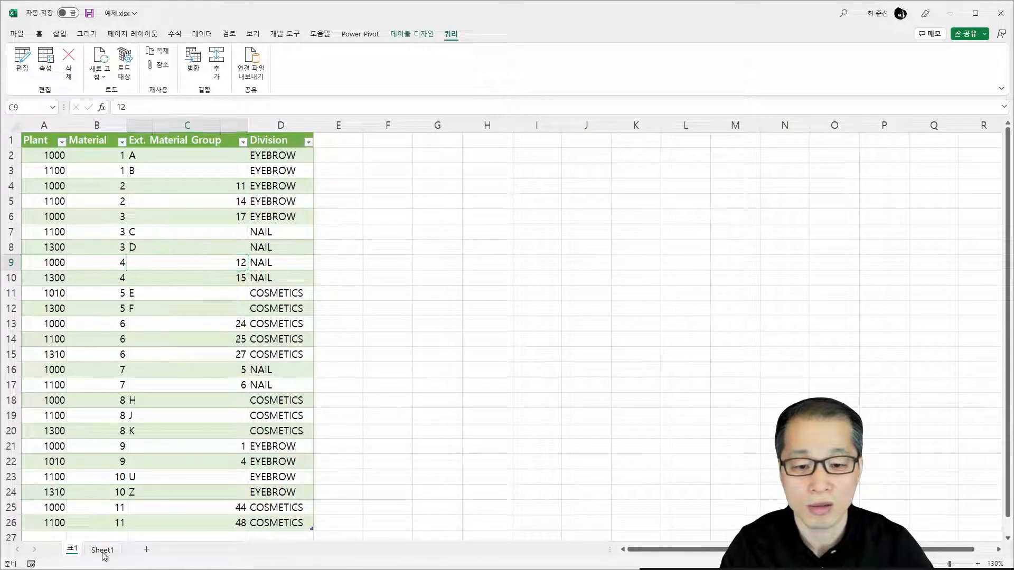
click(103, 551)
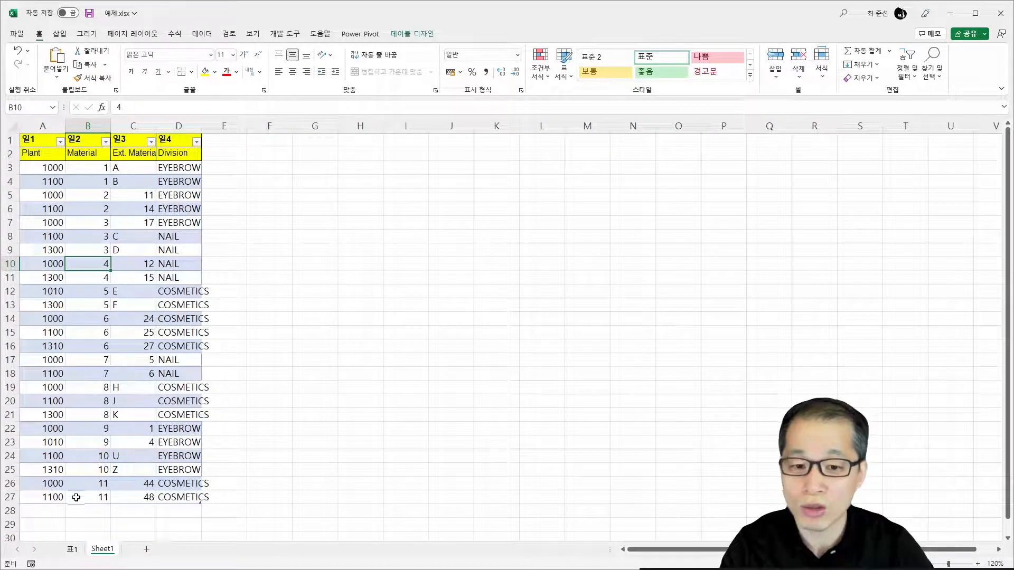
click(72, 552)
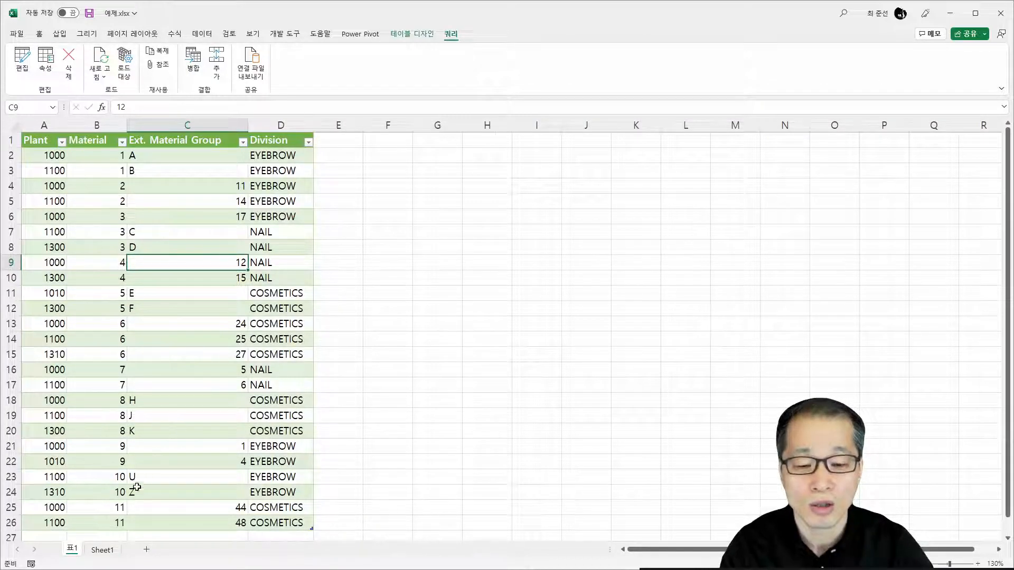
click(95, 552)
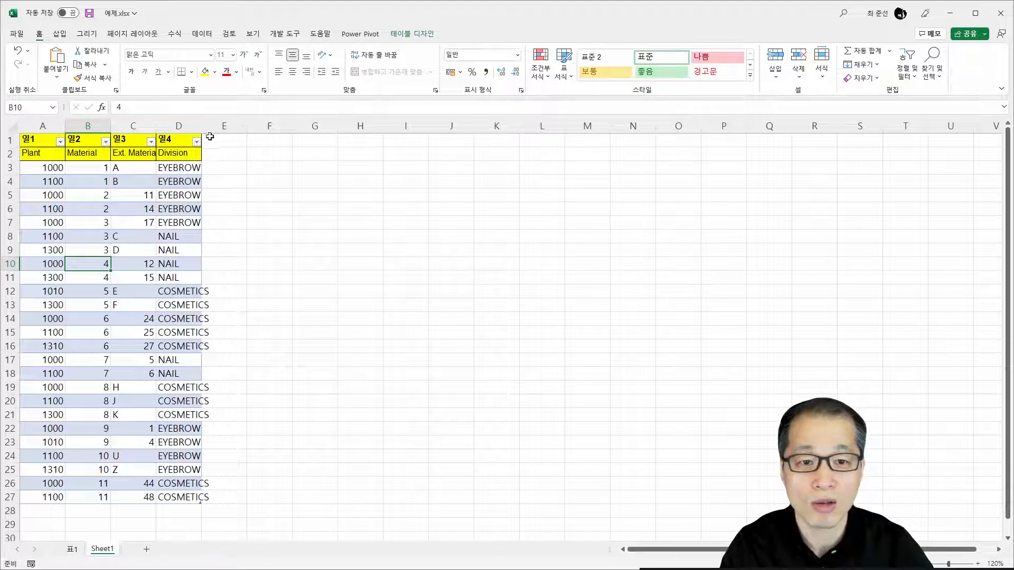
- Auto-fit the width of column D, which holds the Division values, on Sheet1
click(207, 126)
double_click(202, 126)
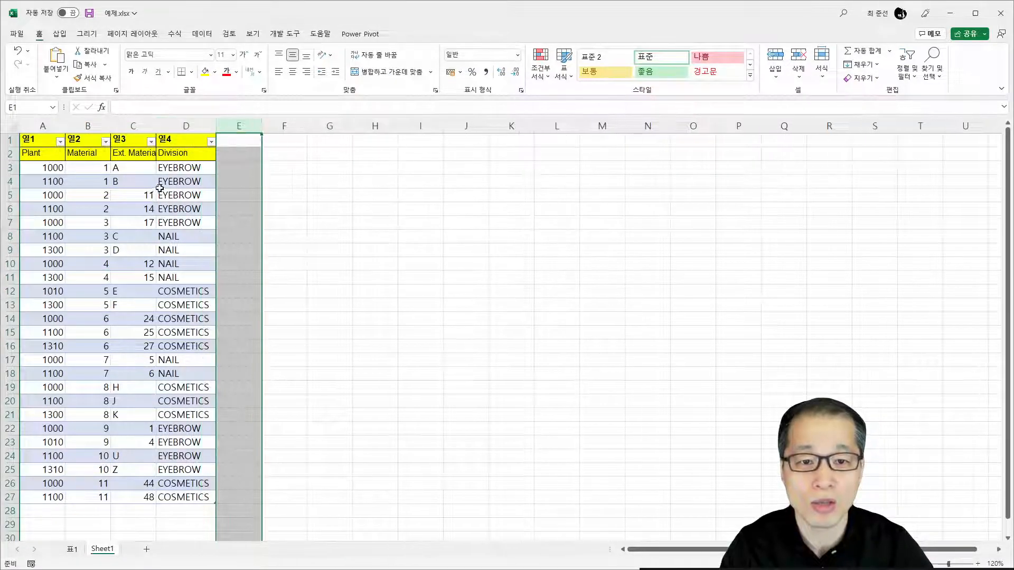
click(158, 194)
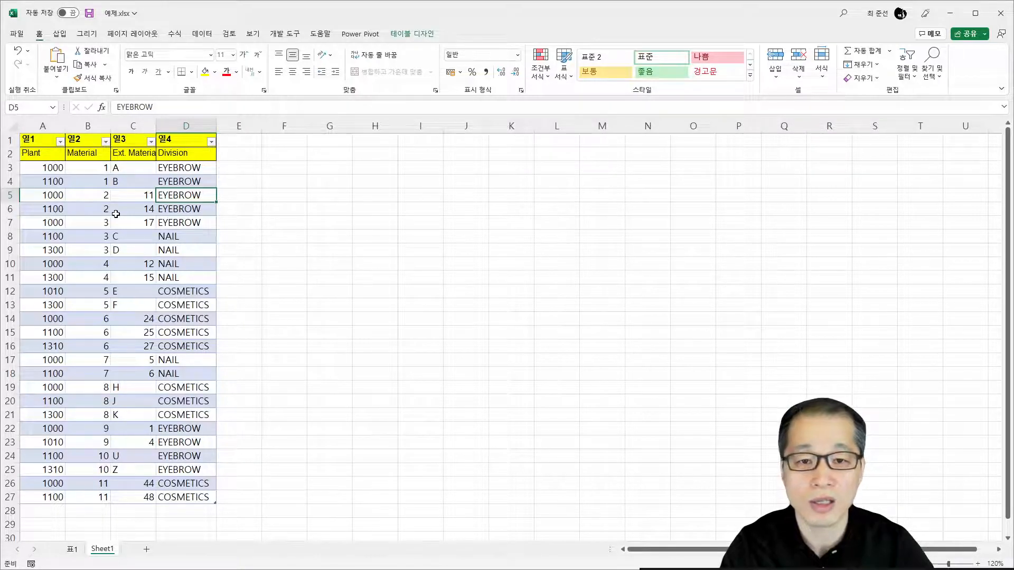
- Clear the table style from the Sheet1 table and convert the table to a normal range
click(10, 153)
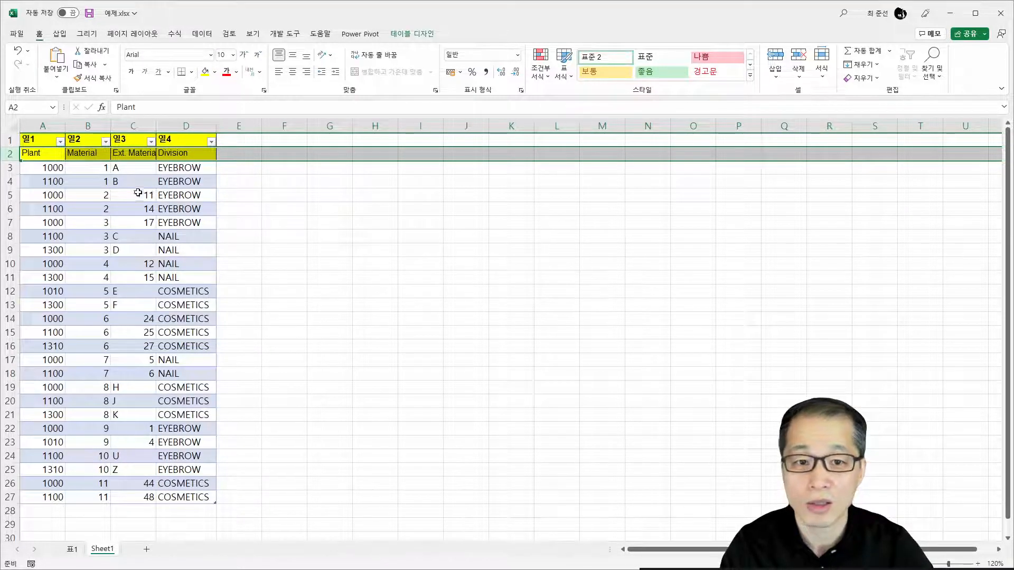
drag(40, 140, 180, 153)
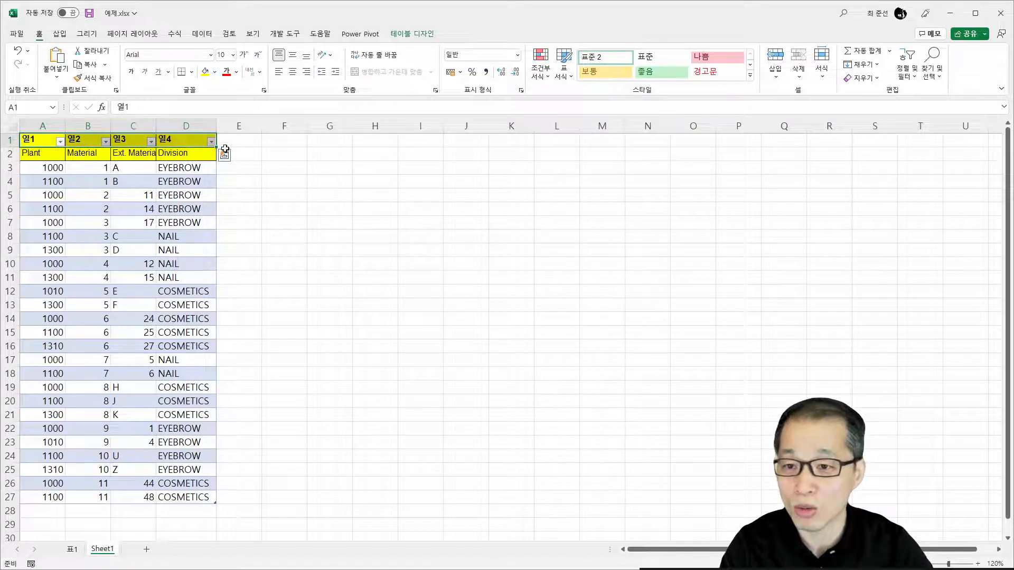
click(169, 197)
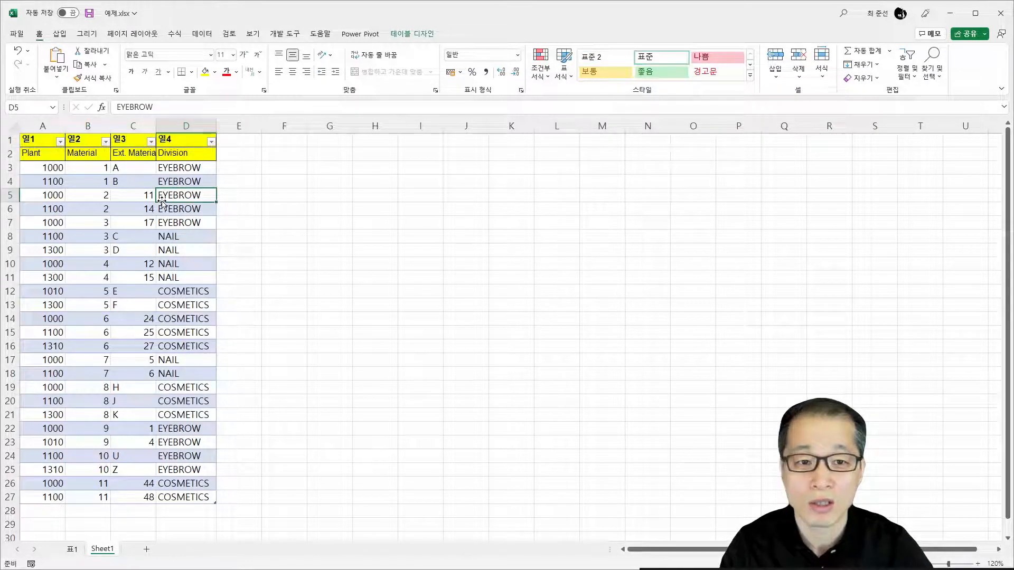
click(412, 34)
click(711, 76)
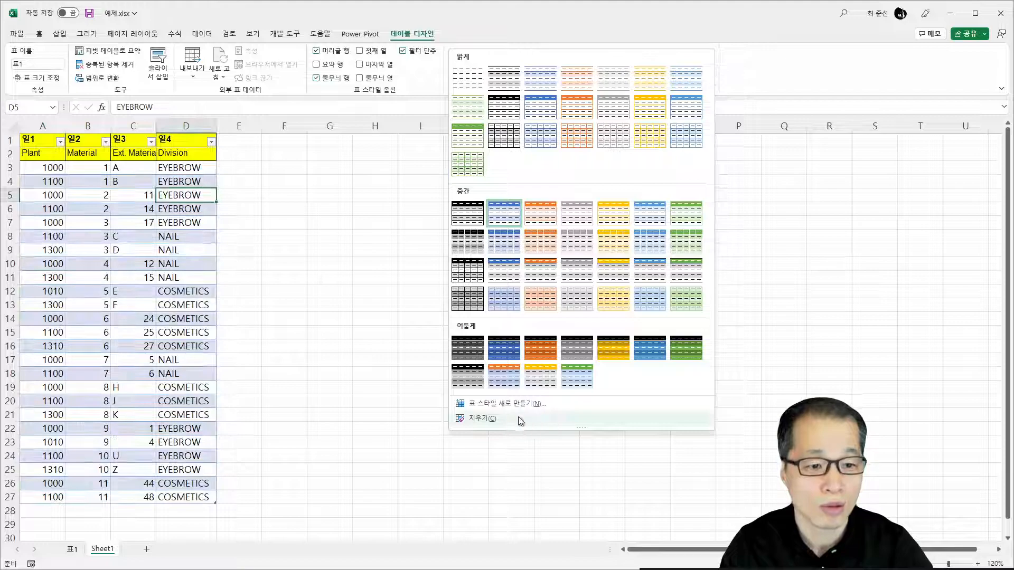
click(505, 419)
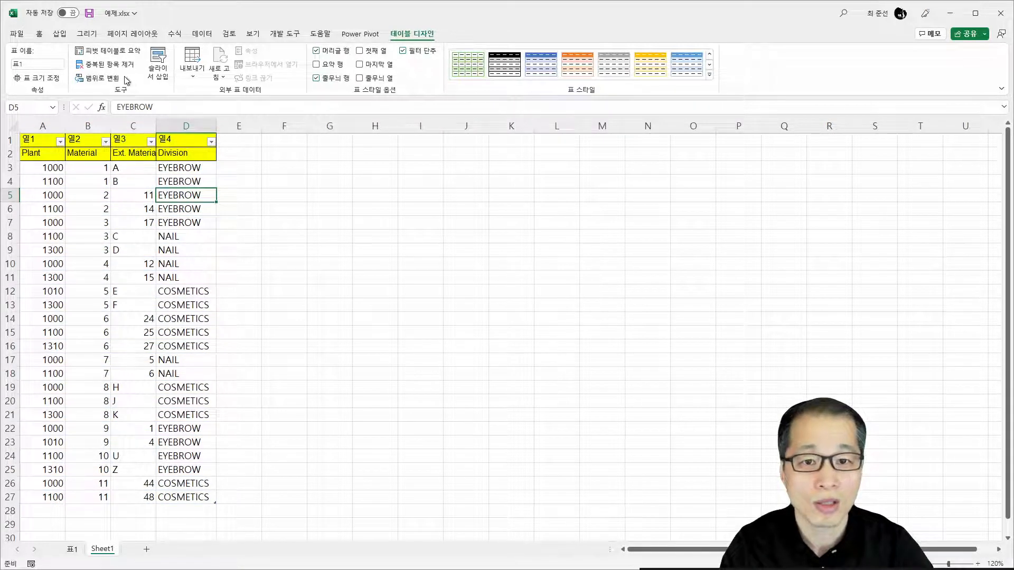
click(100, 79)
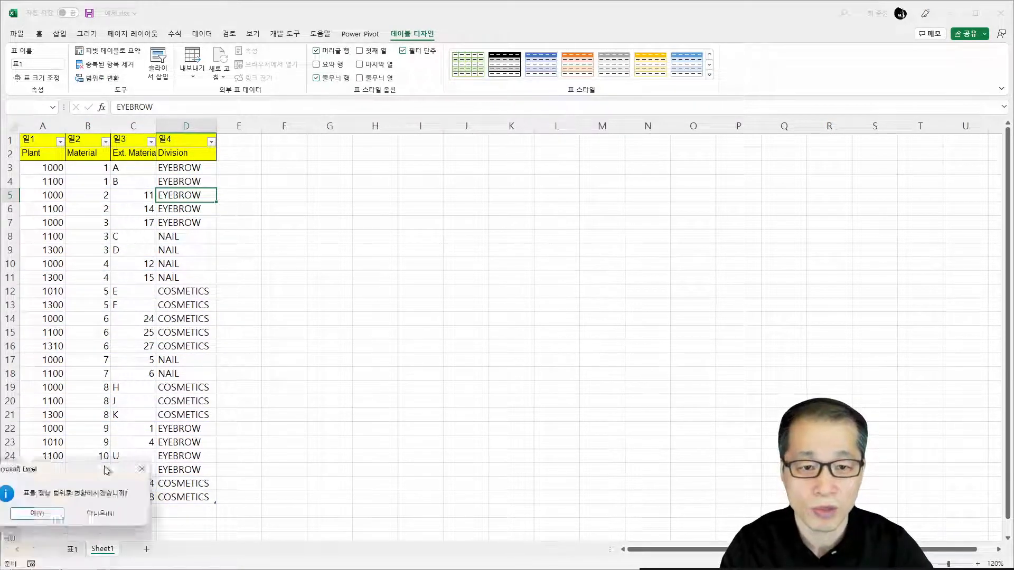
click(343, 242)
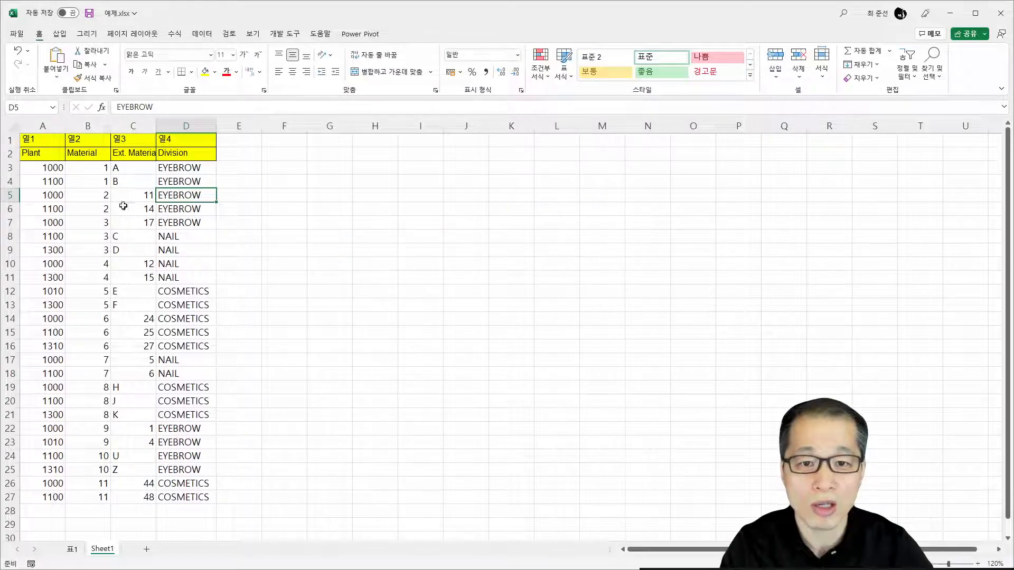
- Delete row 1 with the generic headers 열1 to 열4 from Sheet1
right_click(9, 140)
click(88, 257)
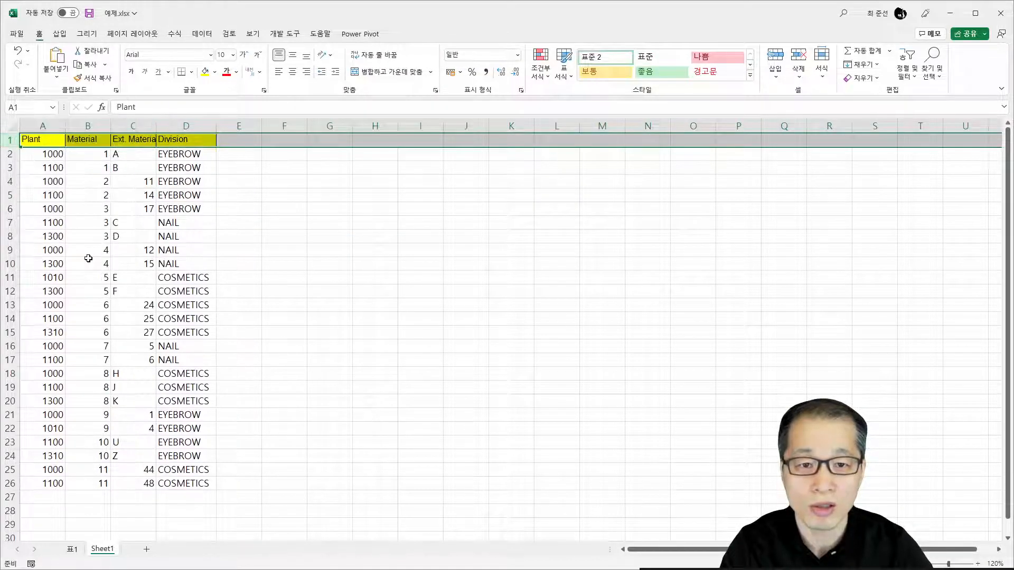
click(89, 256)
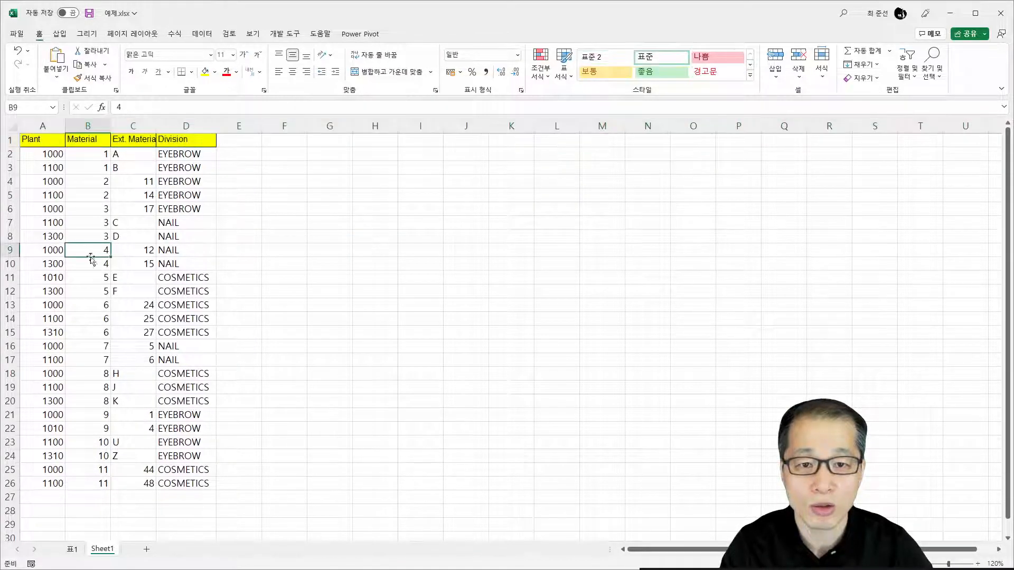
- Create a table from the range A1:D26 on Sheet1, using the first row as headers
click(59, 34)
click(85, 59)
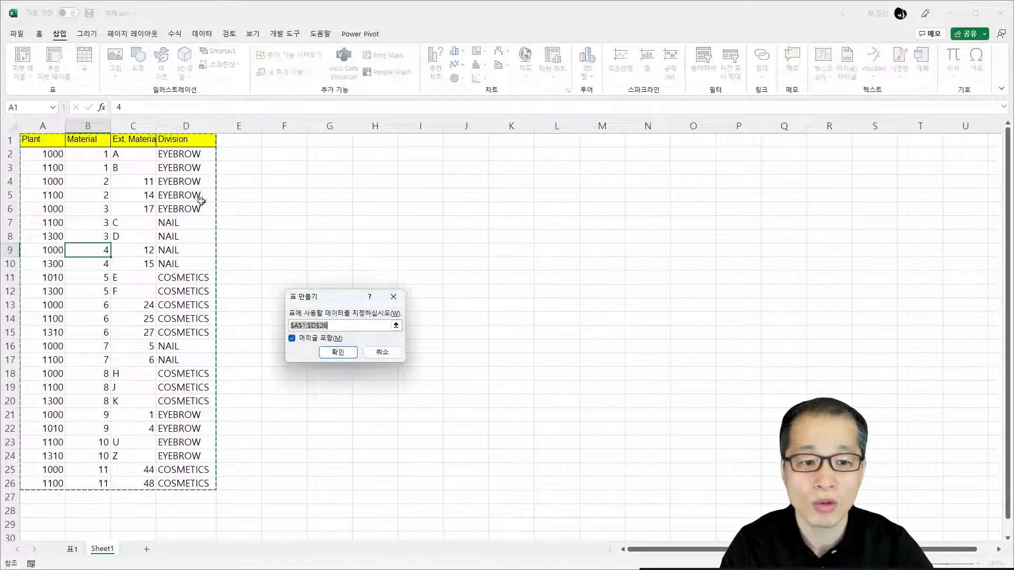
click(341, 351)
click(108, 199)
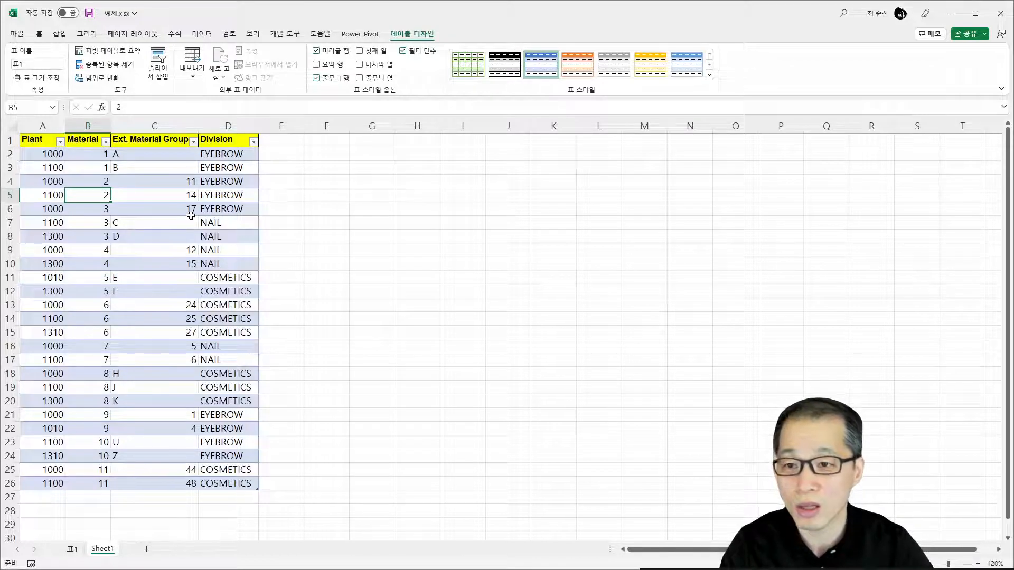
- Examine the distinct values in the Material column's filter list, keeping all of them selected
click(93, 134)
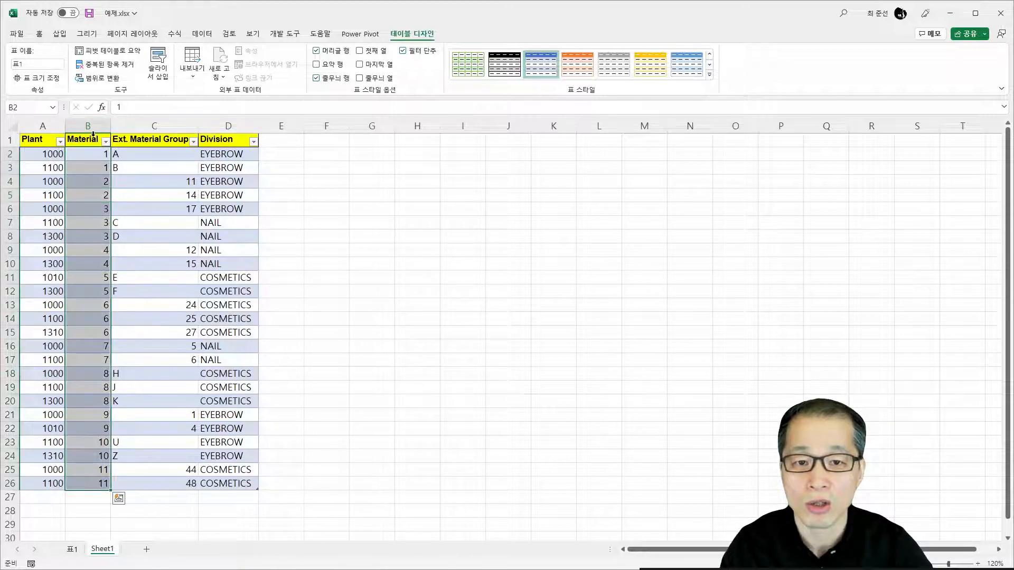
click(105, 142)
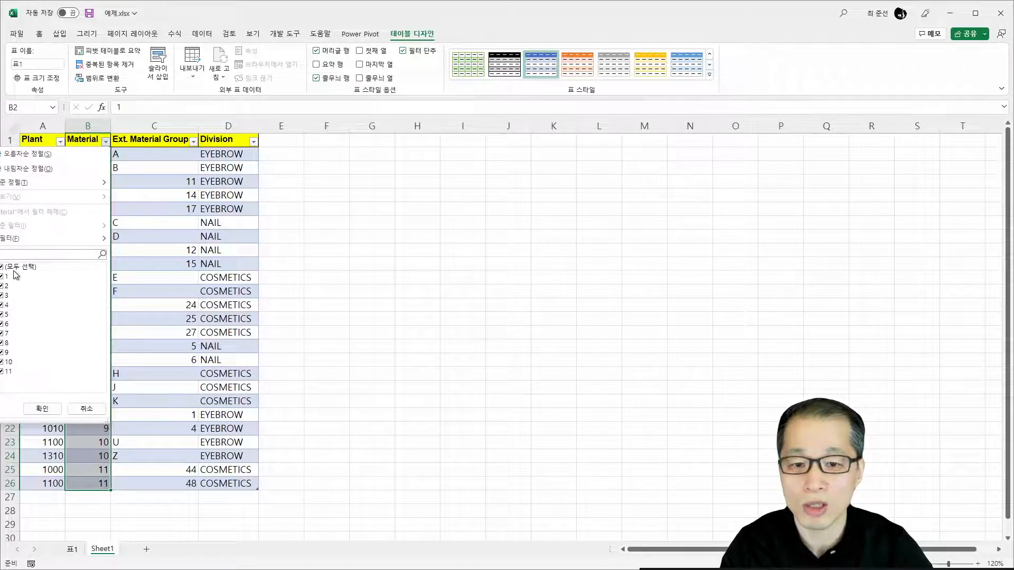
click(43, 409)
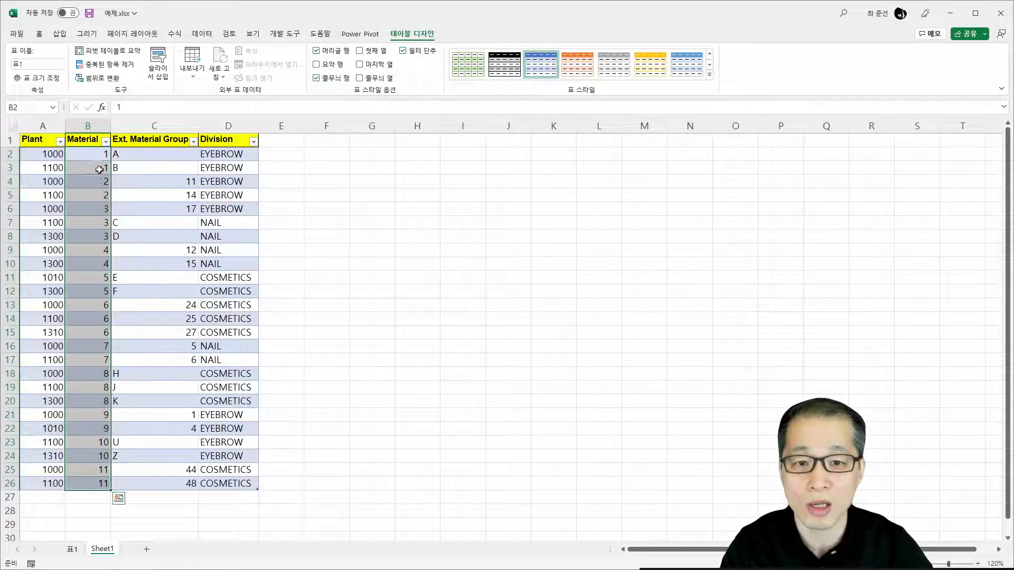
- Widen the Plant column and select its values in A2:A15
click(66, 126)
drag(66, 126, 70, 334)
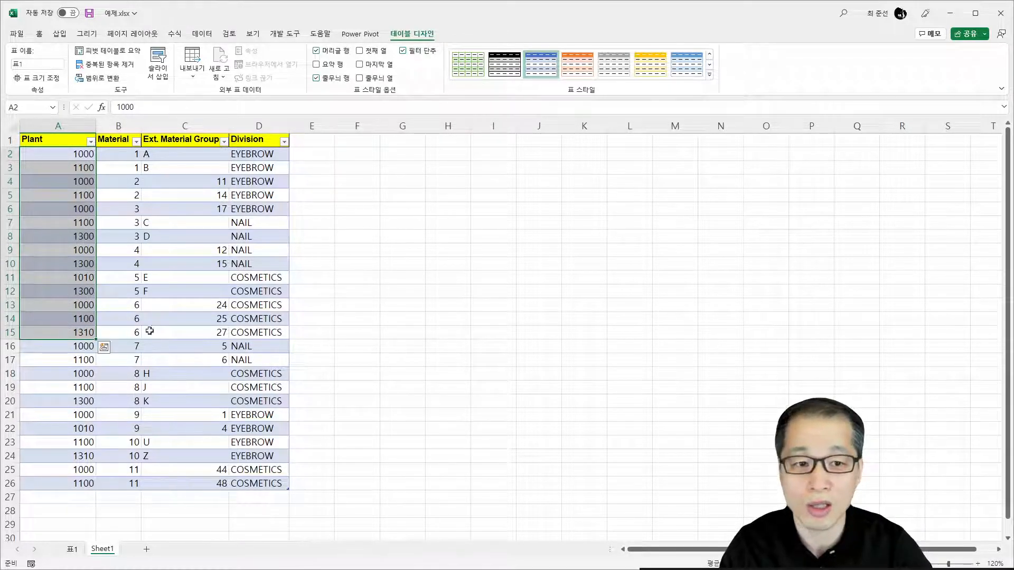
- Annotate the empty area beside the table with the Plant priority list 1. 1100, 2. 1000, 3. 1300, ETC
click(328, 222)
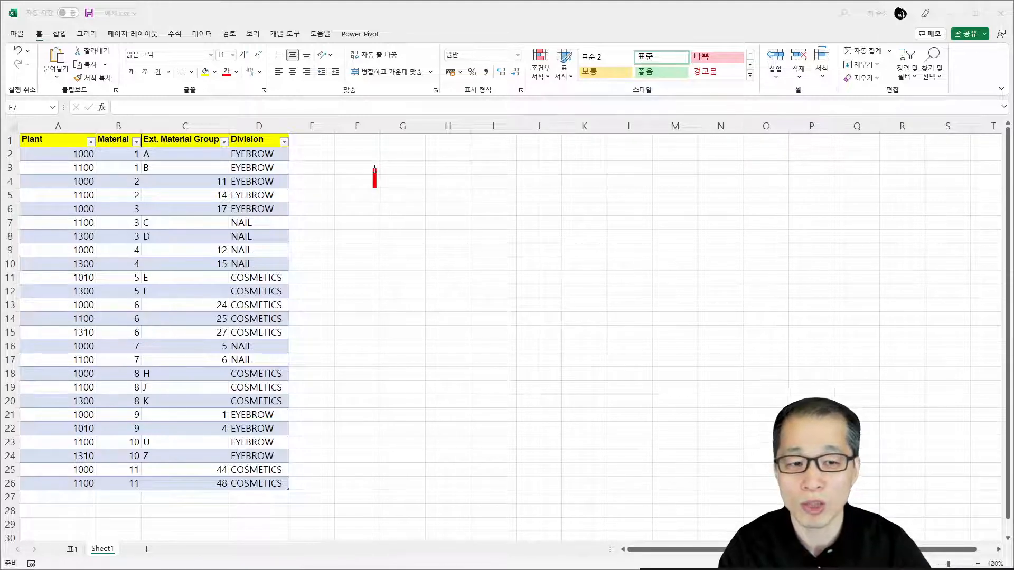
text(1. )
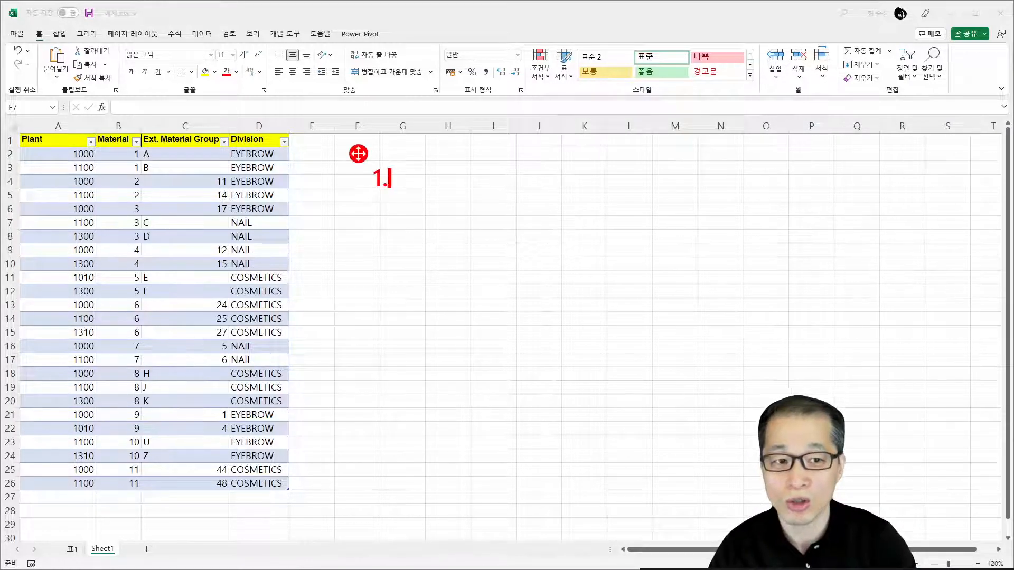
text(110)
key(BackSpace)
text(100)
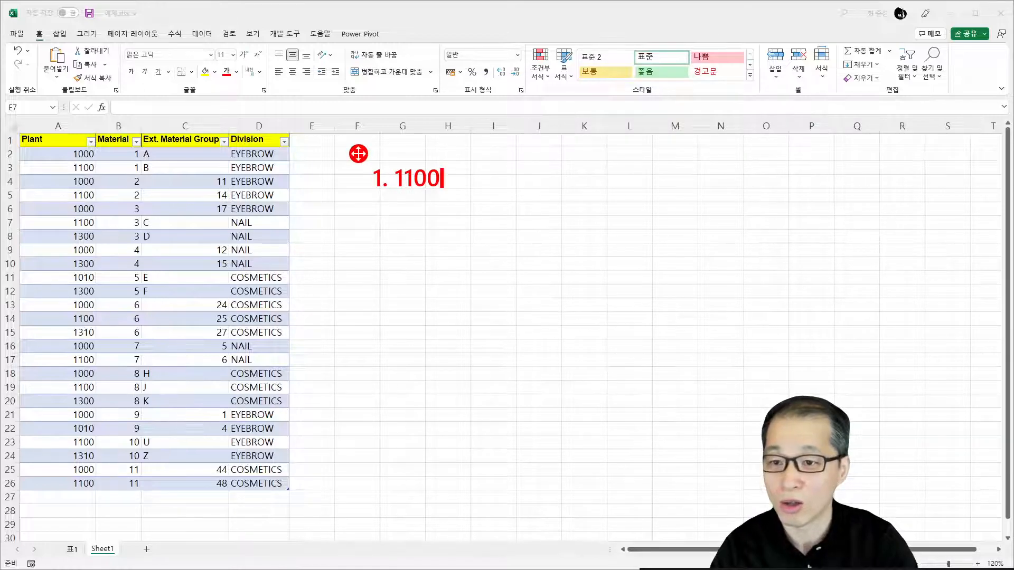
key(Return)
text(2. 1000)
key(Return)
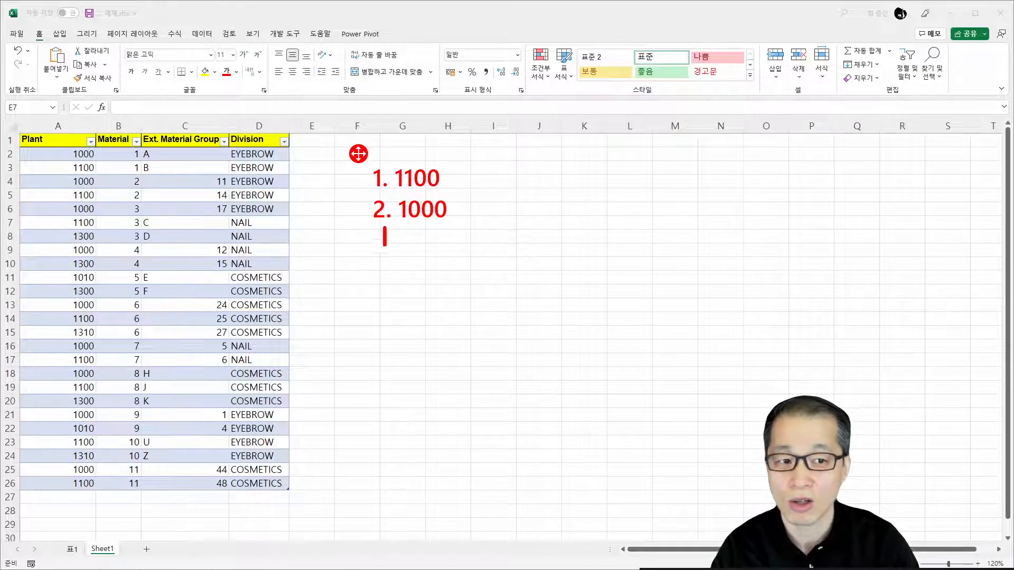
text(3. 1300 )
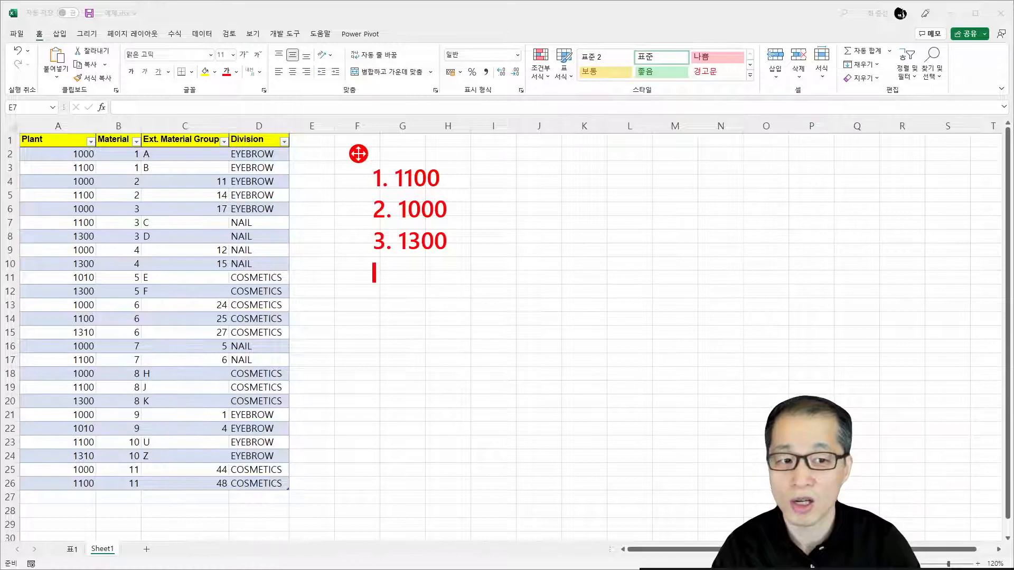
text(ETC)
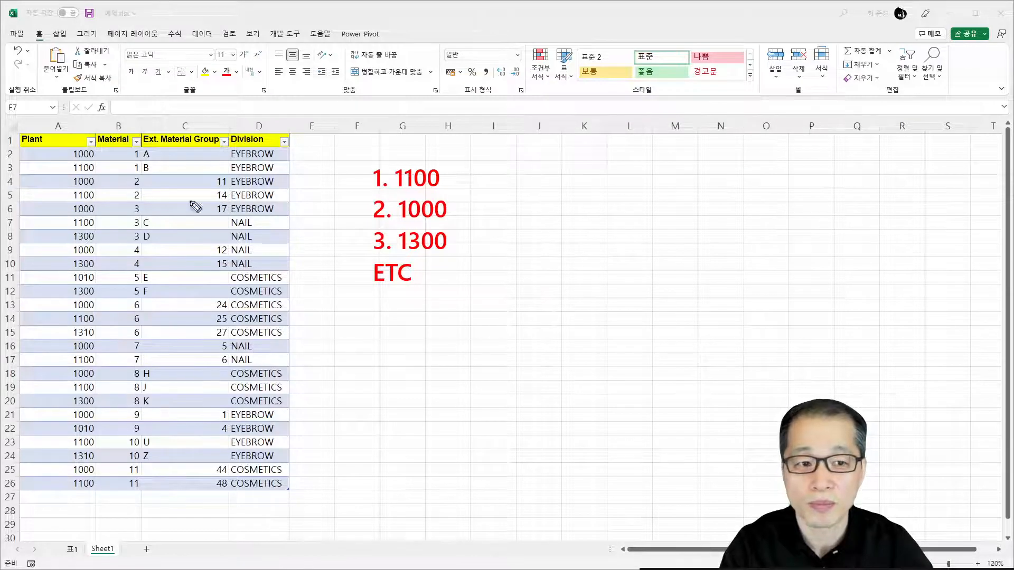
- Hand-mark the priorities 1 to 4, circle Material 1's Plant values and box the 1100 line, clearing all annotations at the end
mouse_move(477, 168)
mouse_down()
mouse_move(470, 214)
mouse_move(489, 214)
mouse_move(490, 246)
mouse_move(480, 257)
mouse_move(505, 276)
mouse_move(485, 292)
mouse_up()
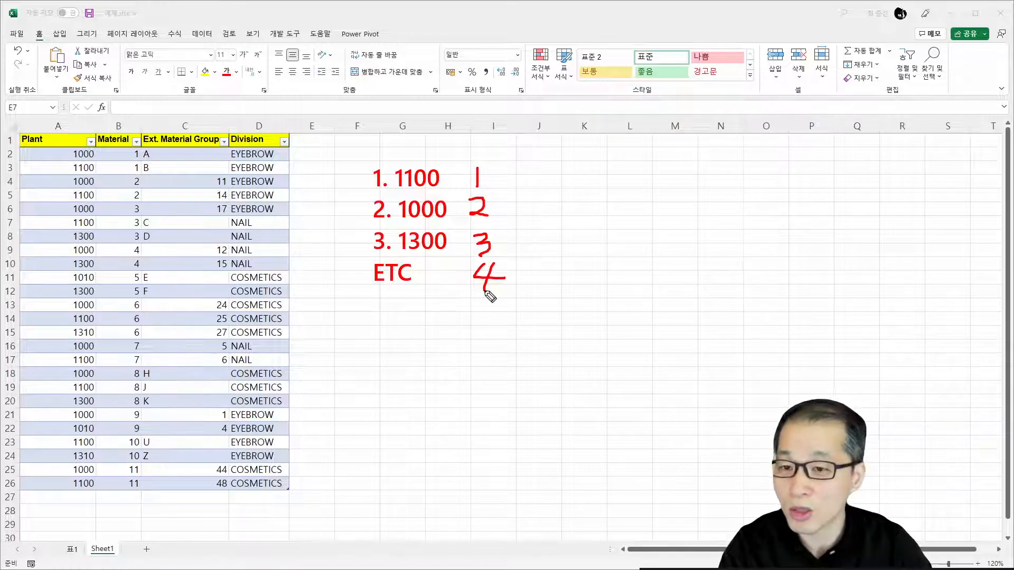
mouse_move(510, 172)
mouse_down()
mouse_move(567, 232)
mouse_move(527, 282)
mouse_up()
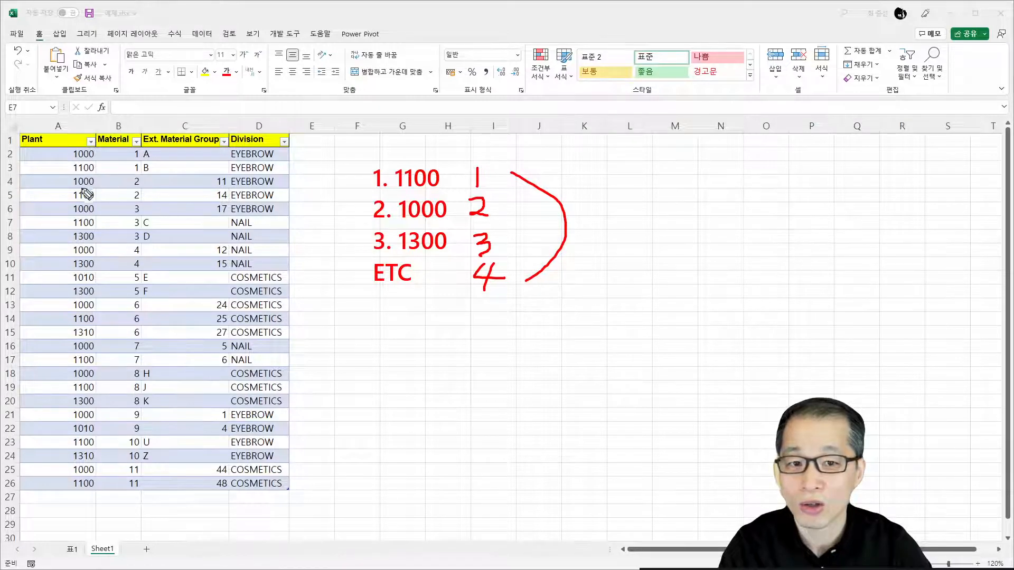
drag(81, 149, 64, 182)
mouse_move(138, 142)
mouse_down()
mouse_move(124, 161)
mouse_move(146, 158)
mouse_up()
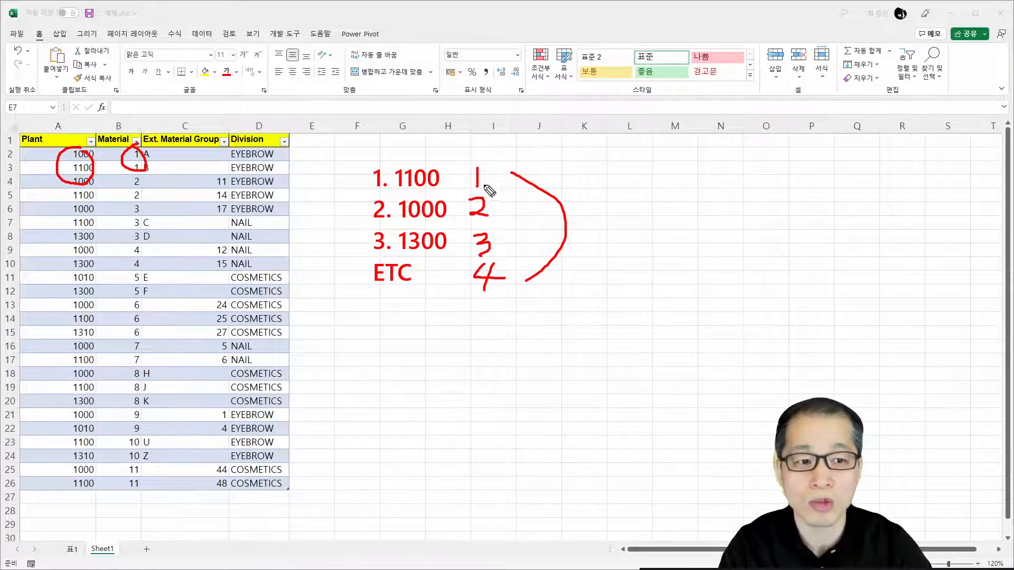
drag(353, 188, 519, 183)
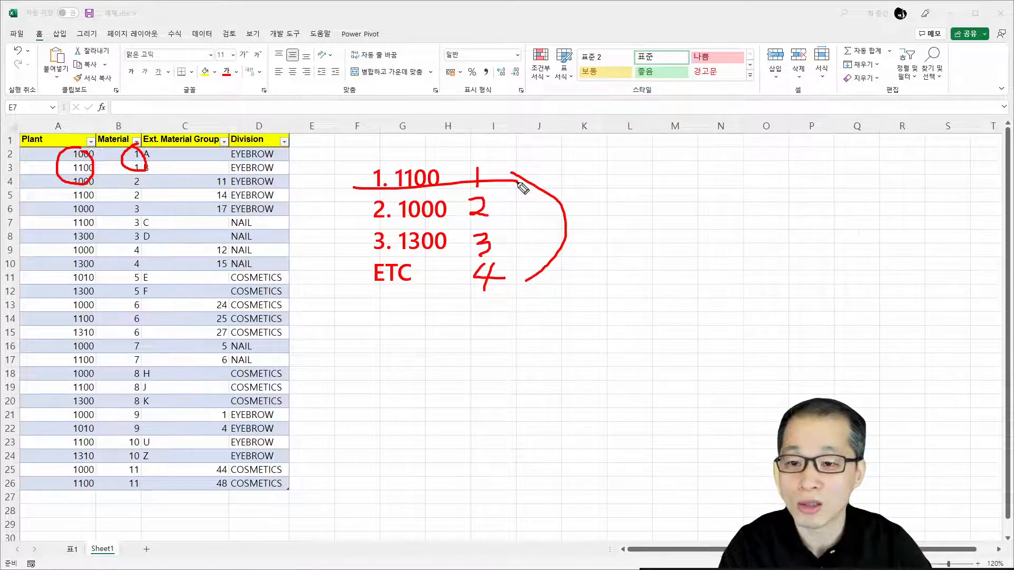
mouse_move(352, 187)
mouse_down()
mouse_move(438, 149)
mouse_move(522, 182)
mouse_up()
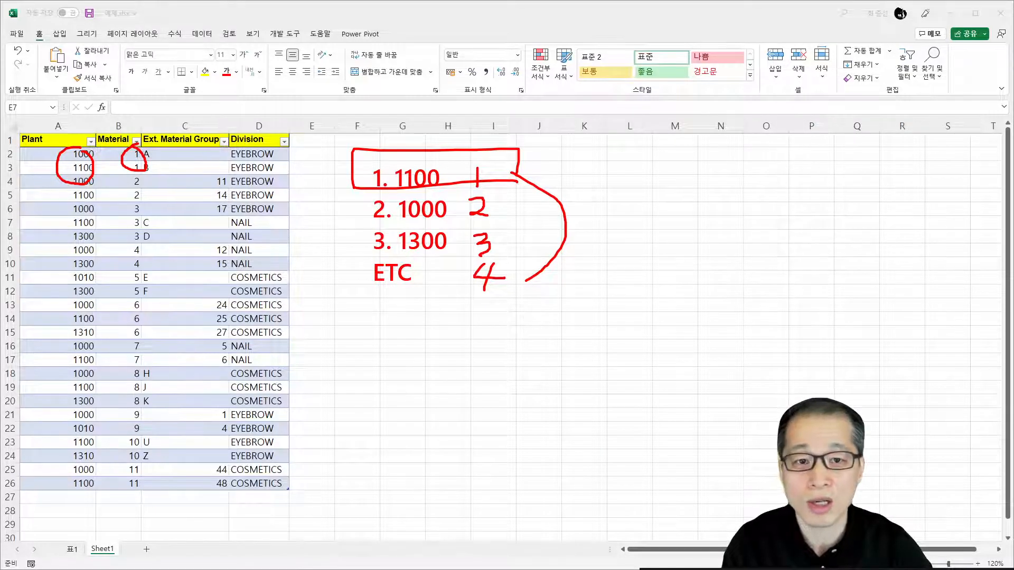
key(Escape)
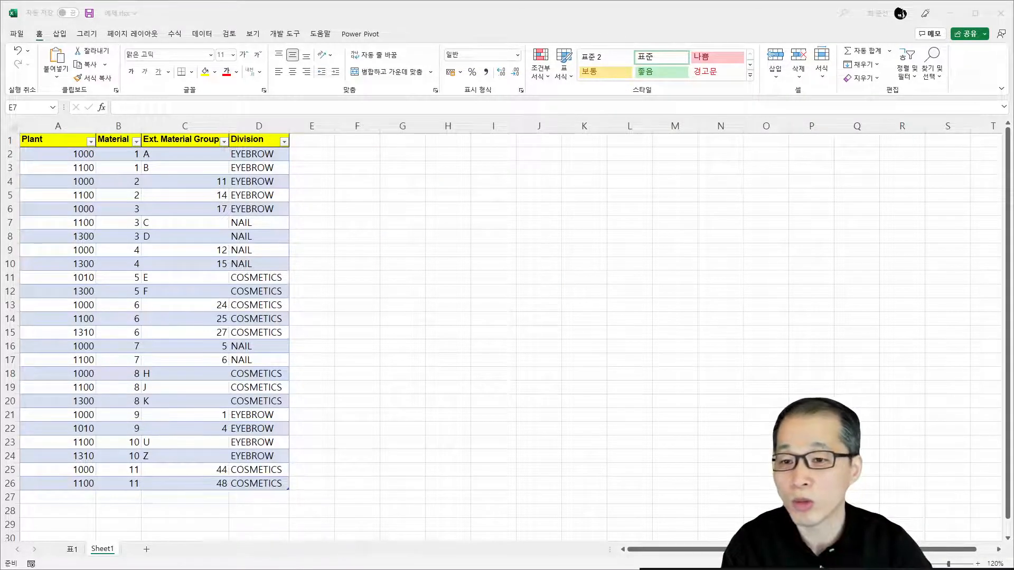
- Load the Sheet1 table into the Power Query Editor, collapse the query list and enlarge the display
click(148, 236)
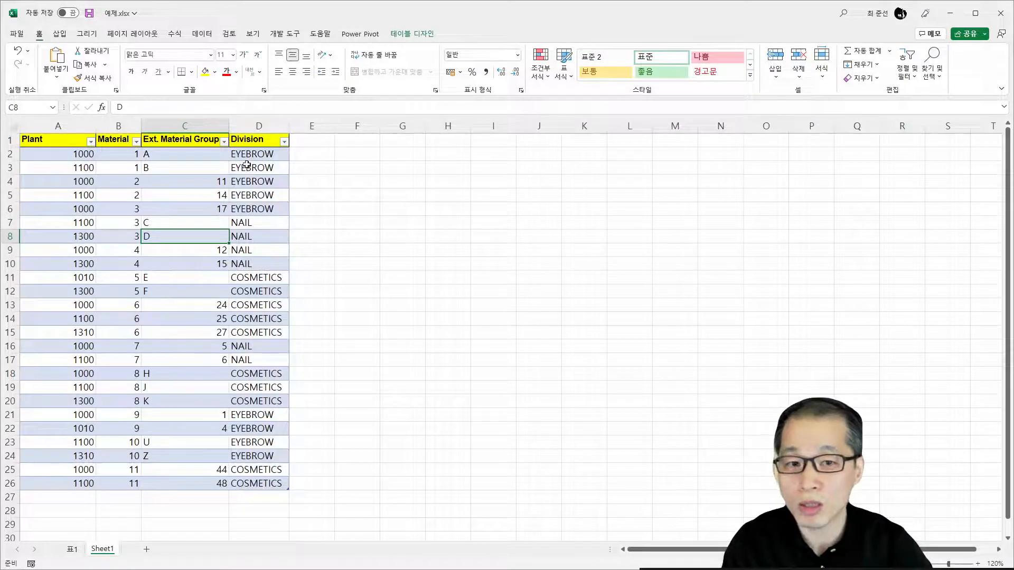
click(204, 37)
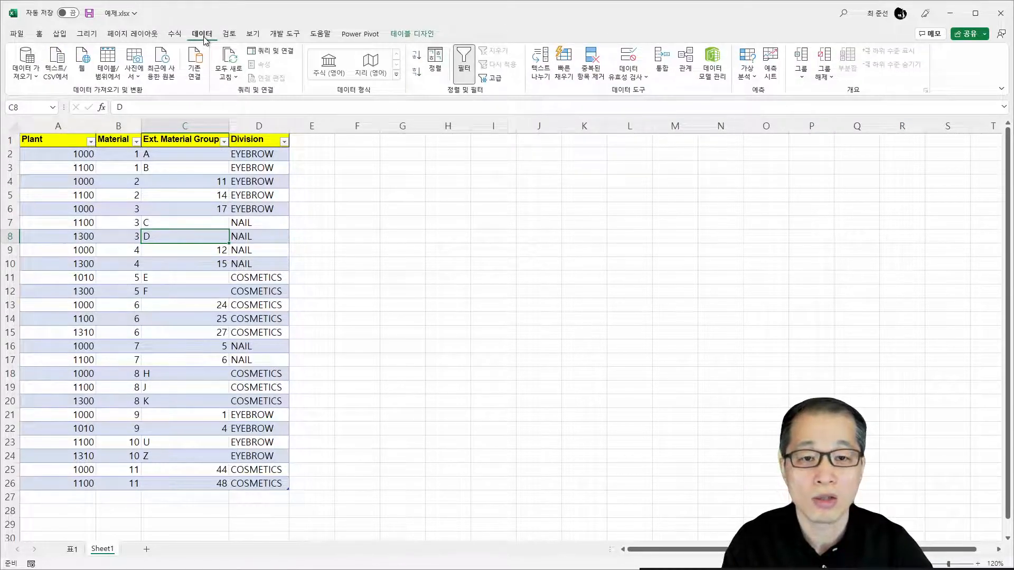
click(106, 67)
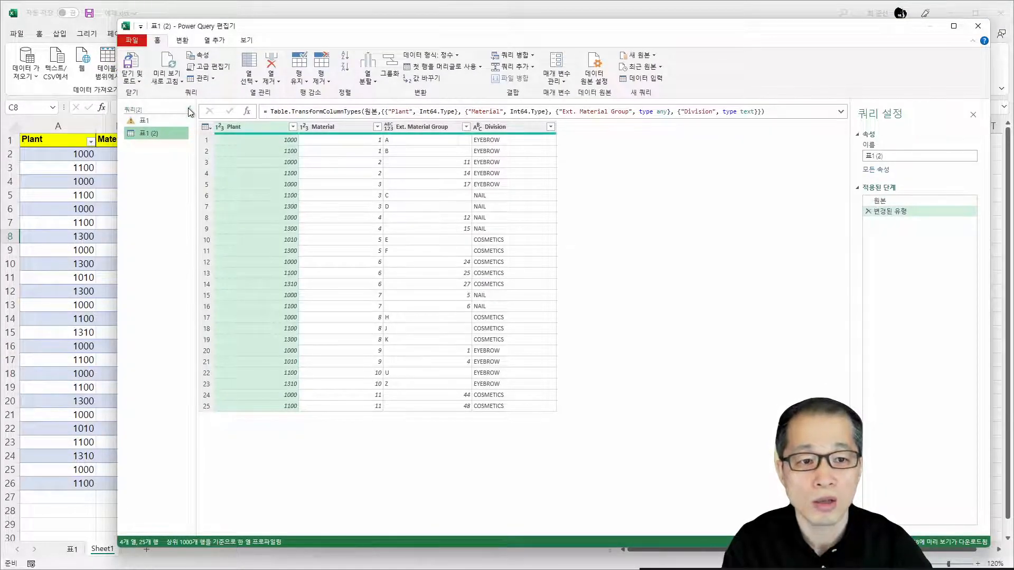
click(188, 108)
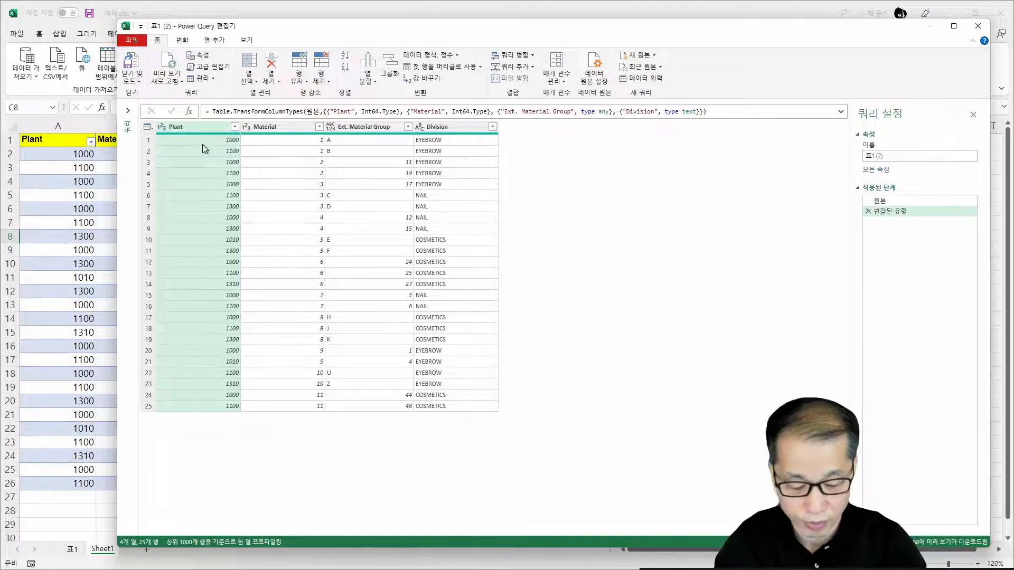
key(ctrl+shift+plus)
key(ctrl+shift+plus)
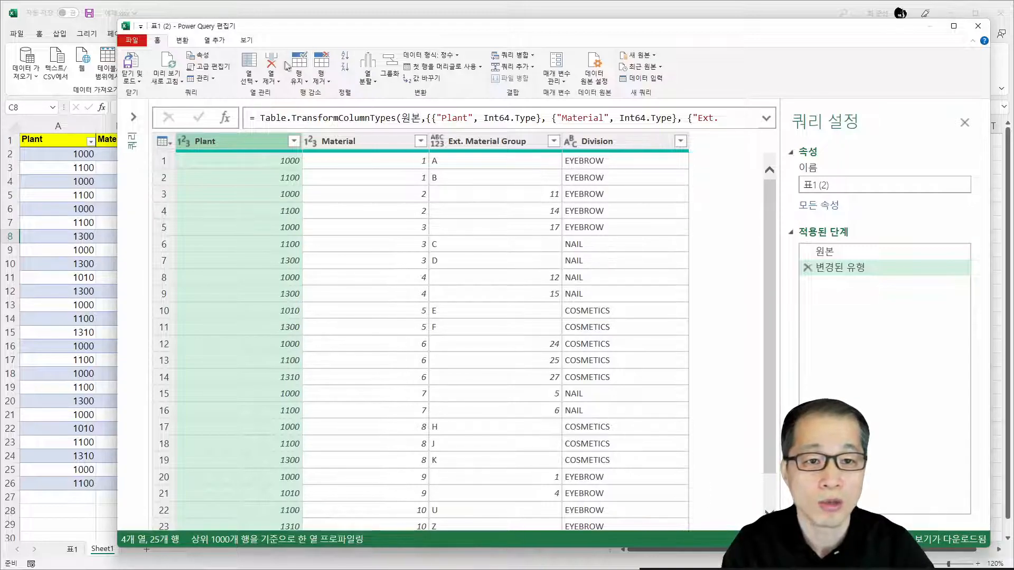
- Start a new custom column in the query and name it index
click(214, 40)
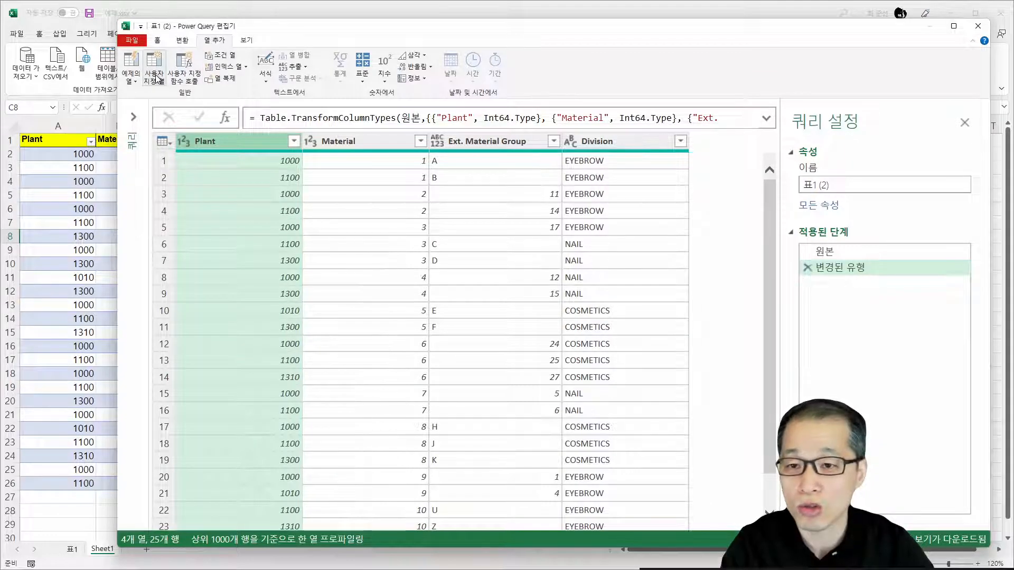
click(156, 80)
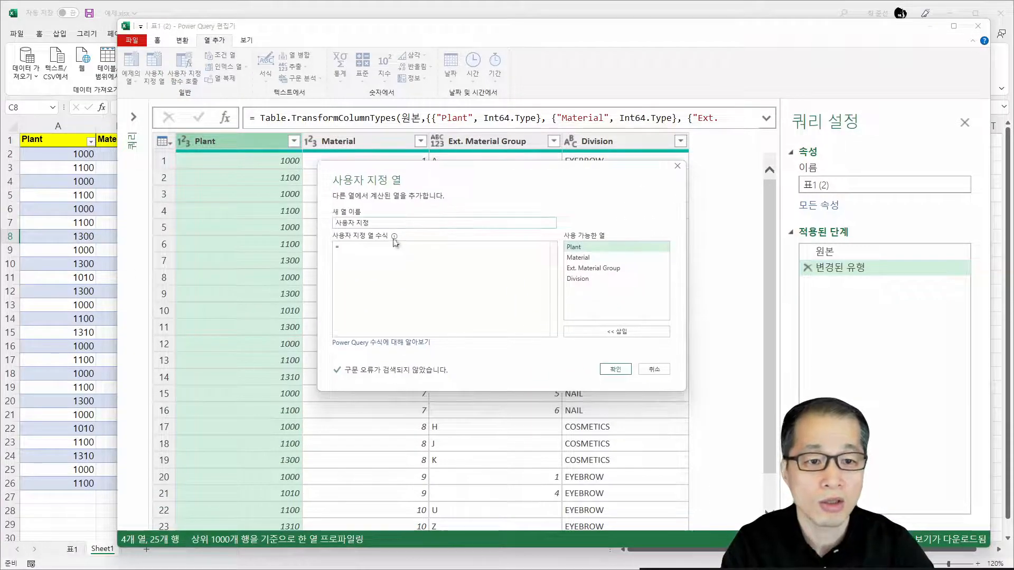
drag(384, 221, 334, 223)
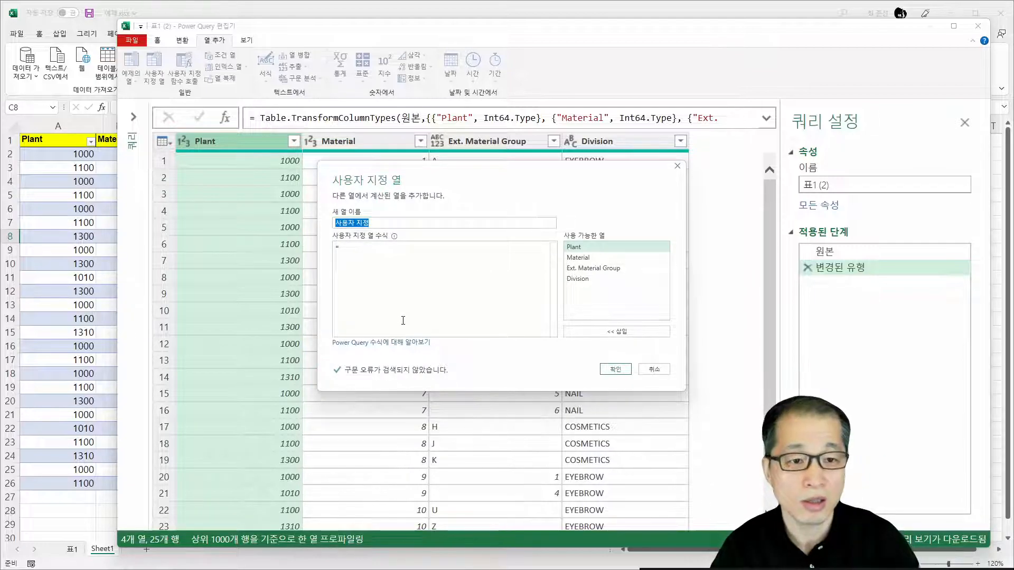
key(BackSpace)
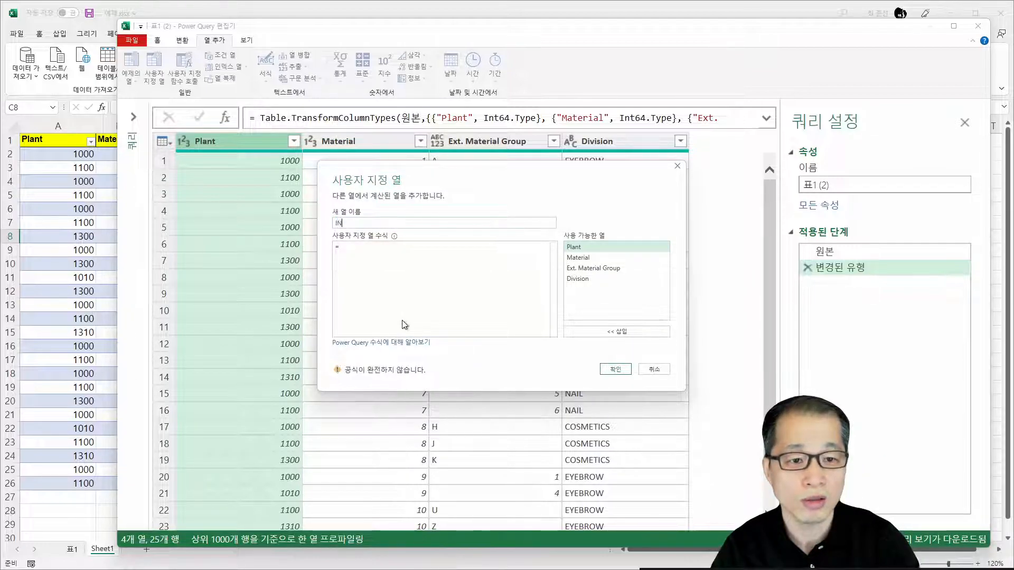
key(Caps_Lock)
text(ind)
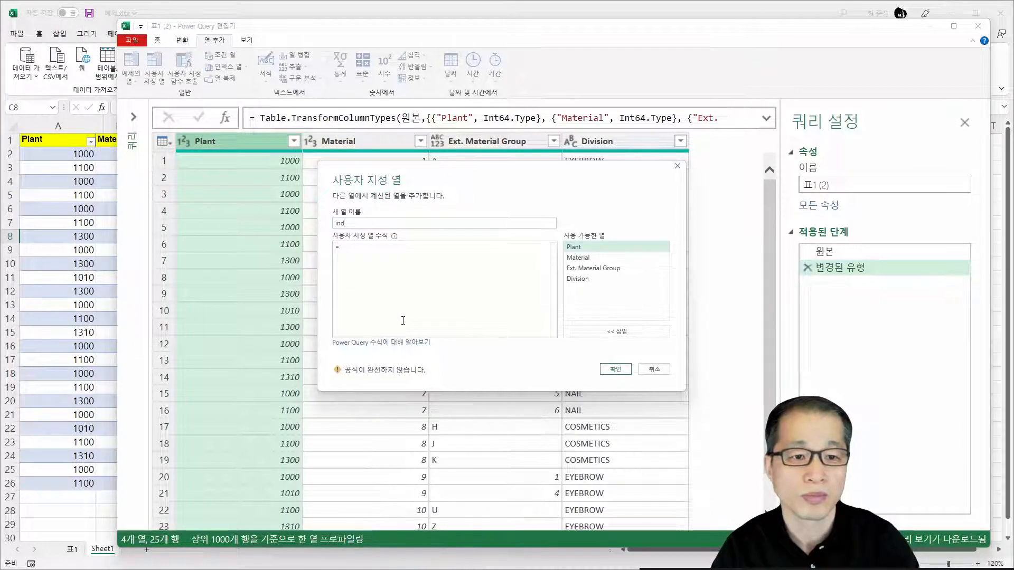
key(Tab)
key(Tab)
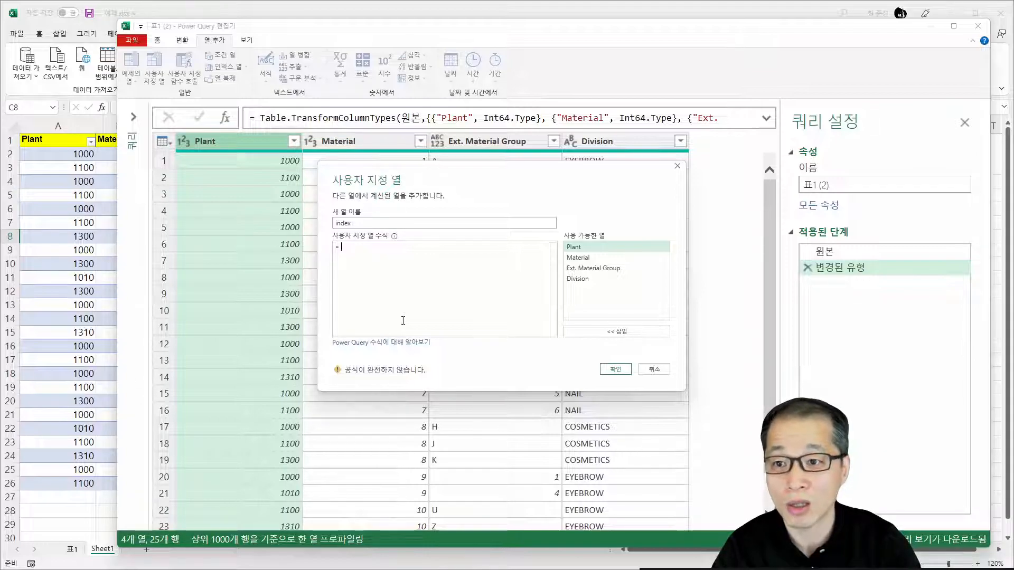
- Begin the index column's formula with if [Plant] = 1100 then 1
text(if)
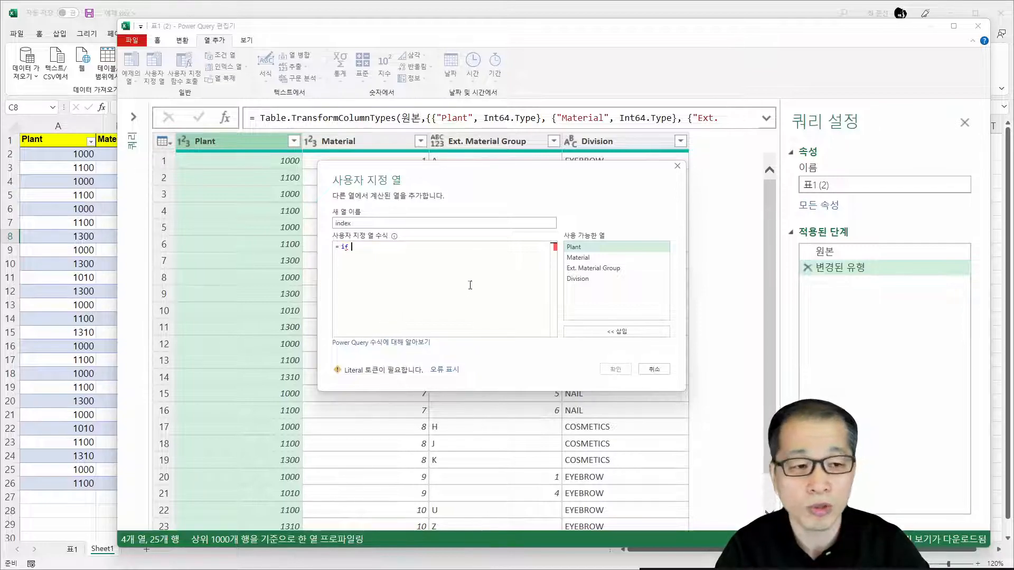
double_click(597, 249)
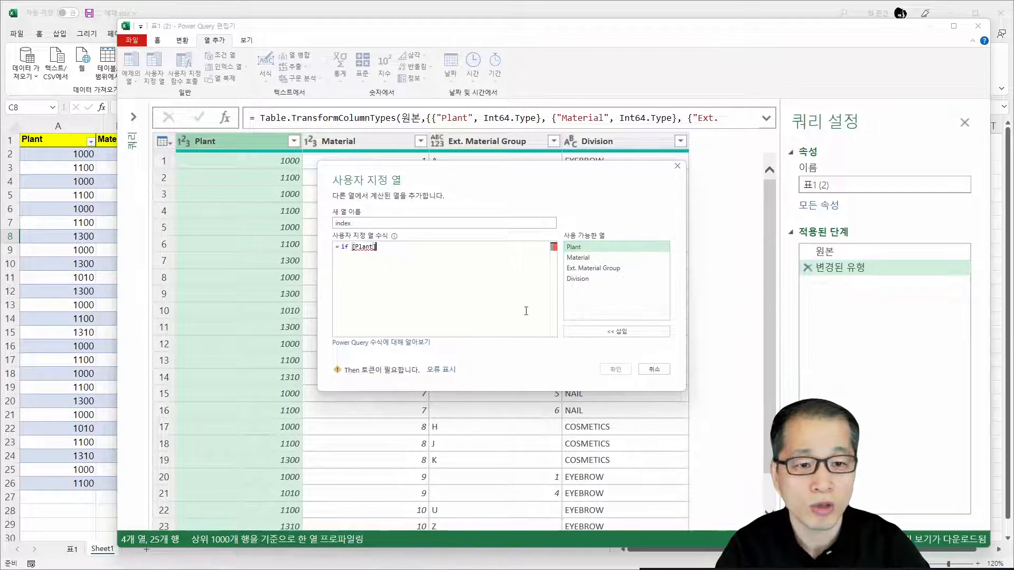
text(=)
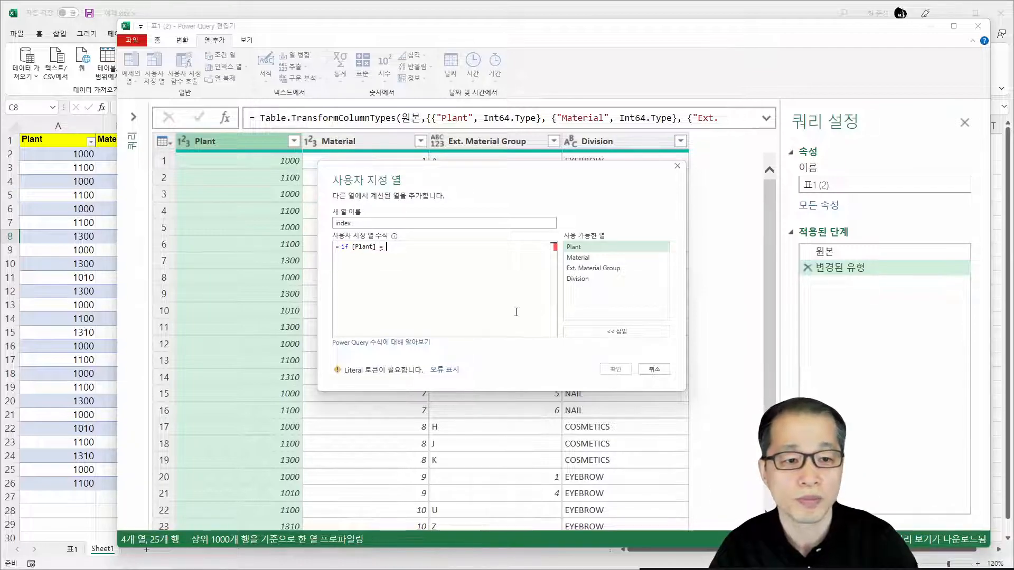
text( 1100 )
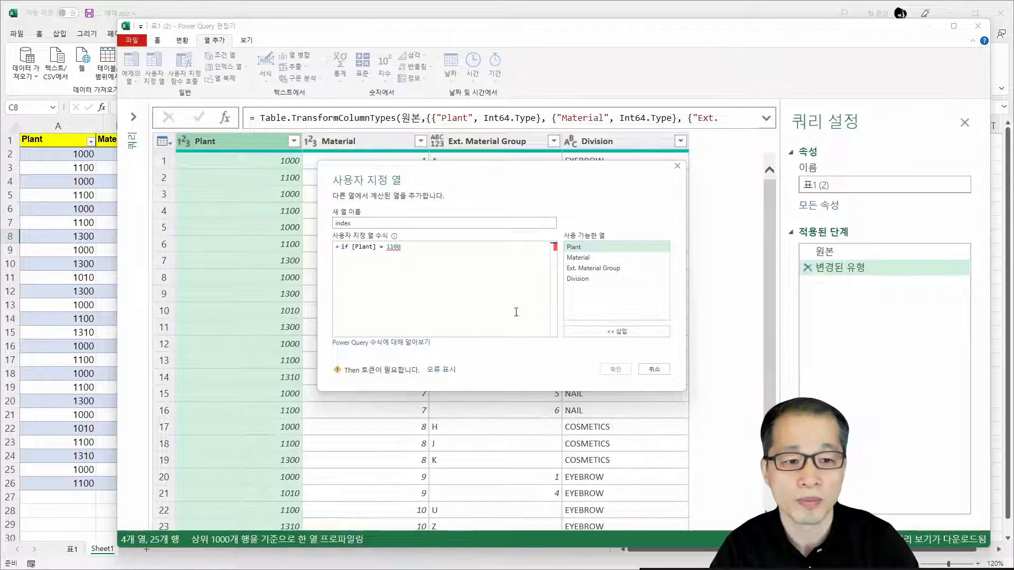
text(then 1)
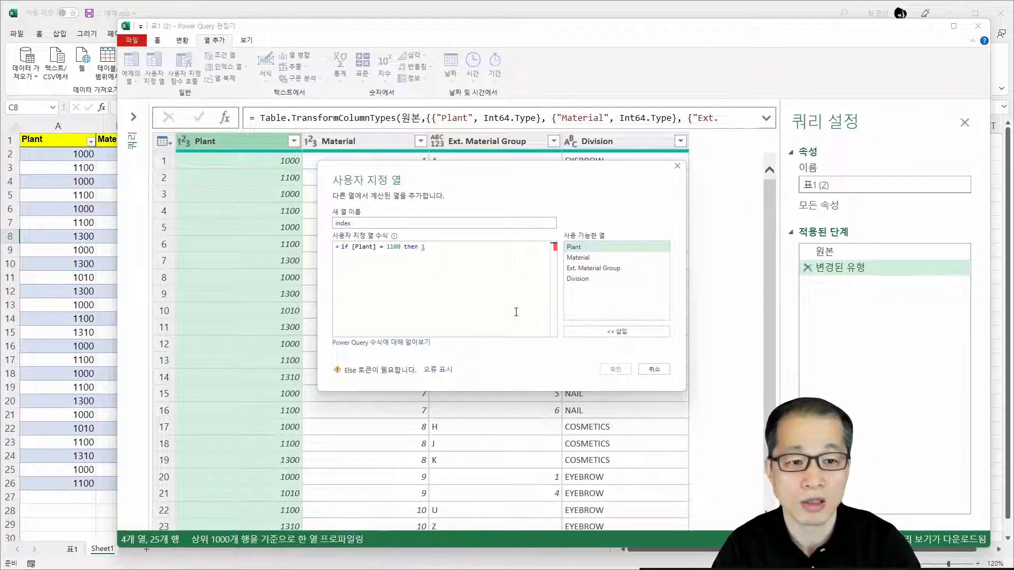
key(Return)
text(else)
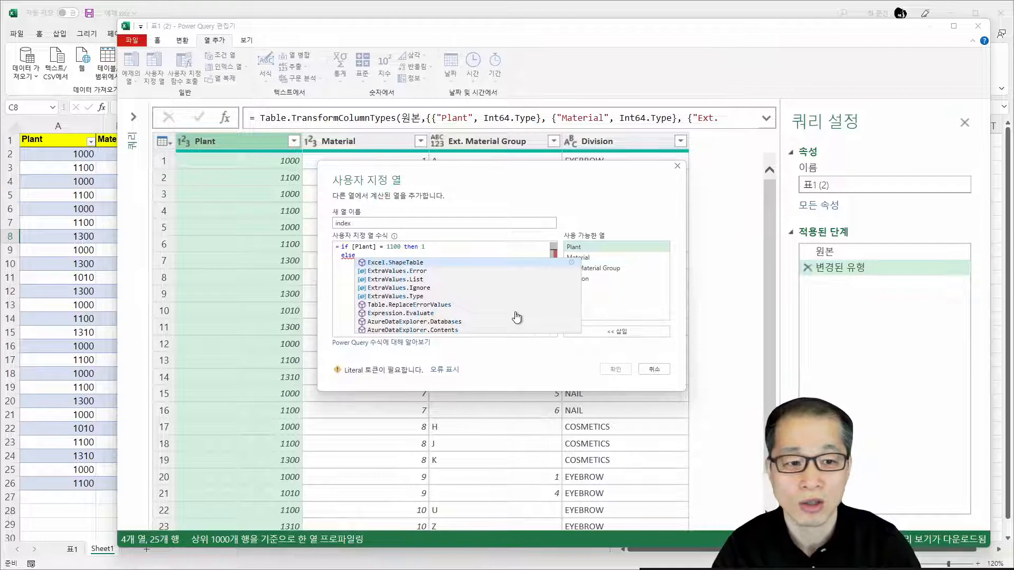
key(Return)
key(BackSpace)
key(BackSpace)
key(BackSpace)
key(BackSpace)
key(BackSpace)
key(BackSpace)
key(BackSpace)
key(BackSpace)
key(BackSpace)
key(BackSpace)
key(BackSpace)
key(BackSpace)
key(BackSpace)
key(BackSpace)
key(BackSpace)
key(BackSpace)
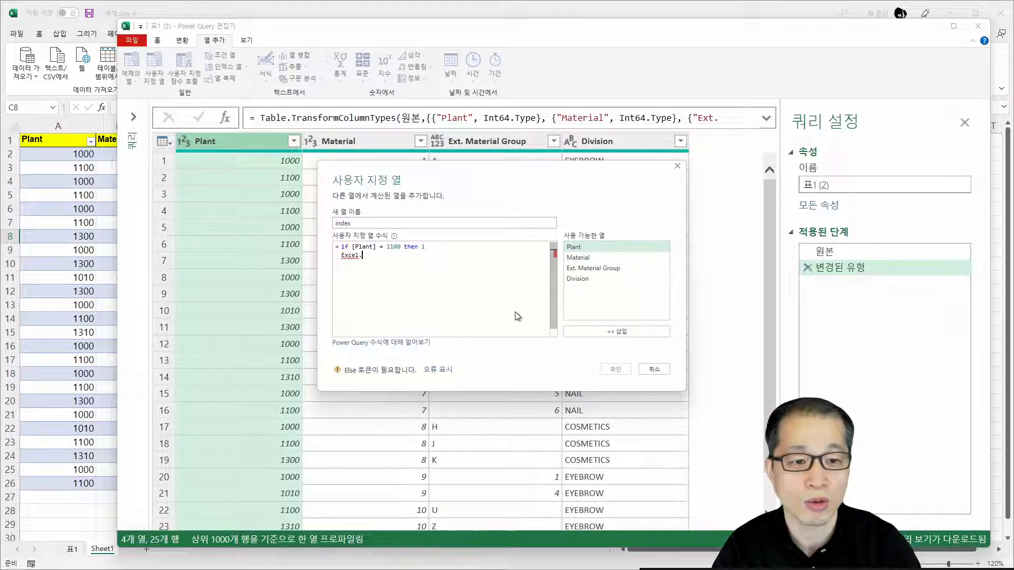
key(BackSpace)
key(Escape)
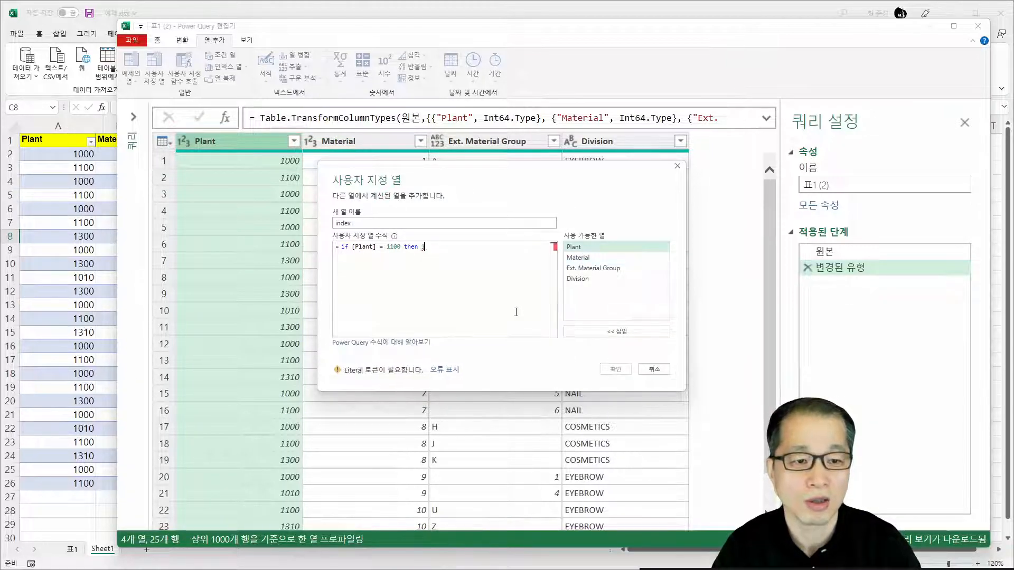
text(Excel.ShapeTable)
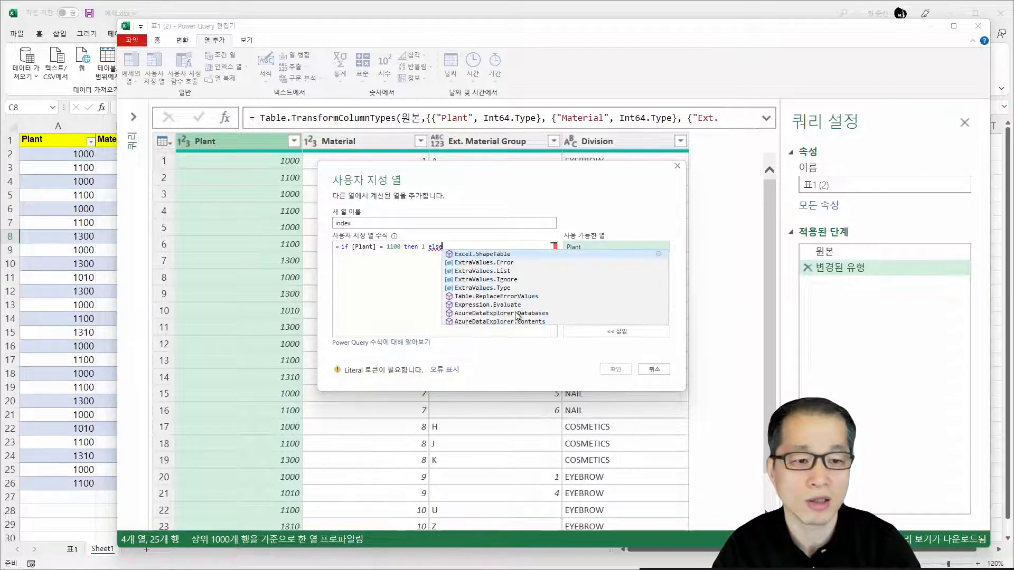
key(BackSpace)
key(BackSpace)
key(BackSpace)
key(BackSpace)
key(BackSpace)
key(BackSpace)
key(BackSpace)
key(BackSpace)
key(BackSpace)
key(BackSpace)
key(BackSpace)
key(BackSpace)
key(BackSpace)
key(BackSpace)
key(BackSpace)
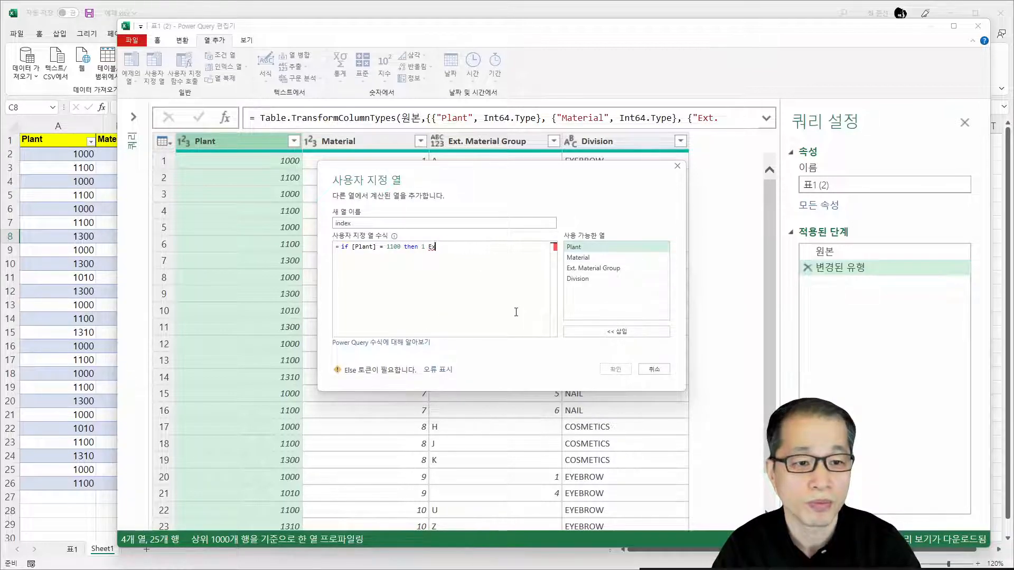
- Extend the index formula with else if [Plant] = 1000 then 2 else, putting the second condition on its own line
text(else)
key(Escape)
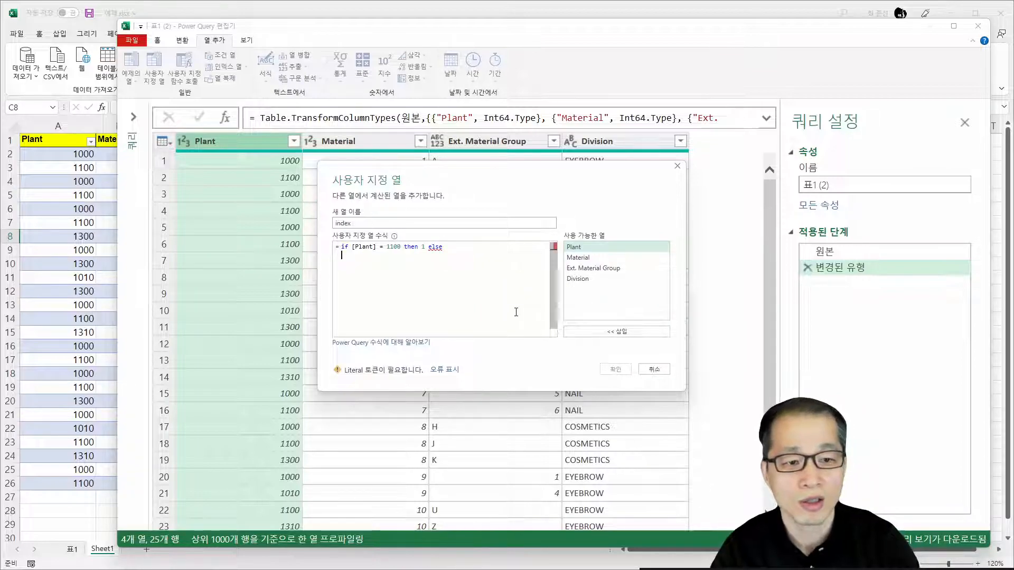
text(if)
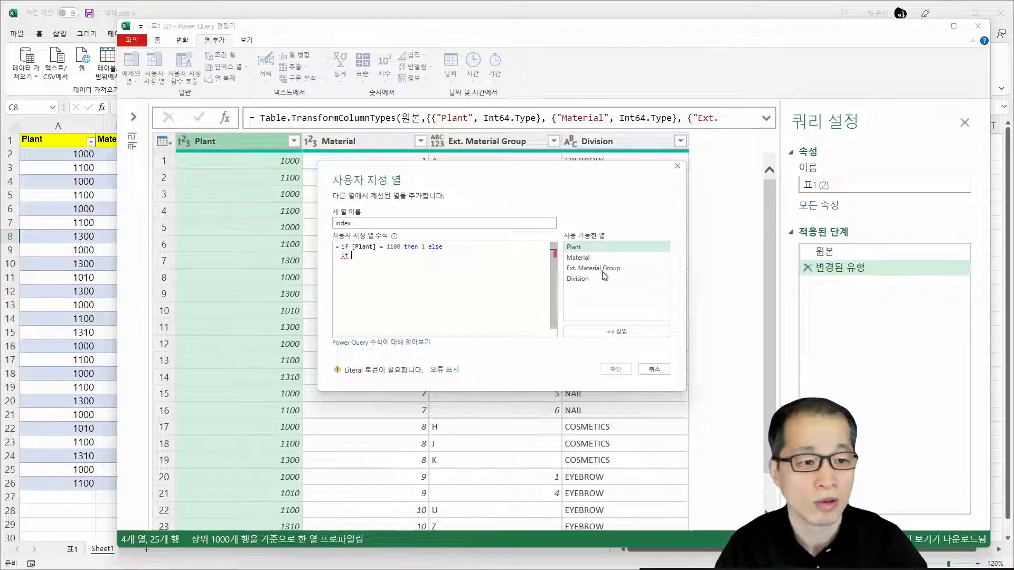
double_click(585, 248)
text(= 1000 th)
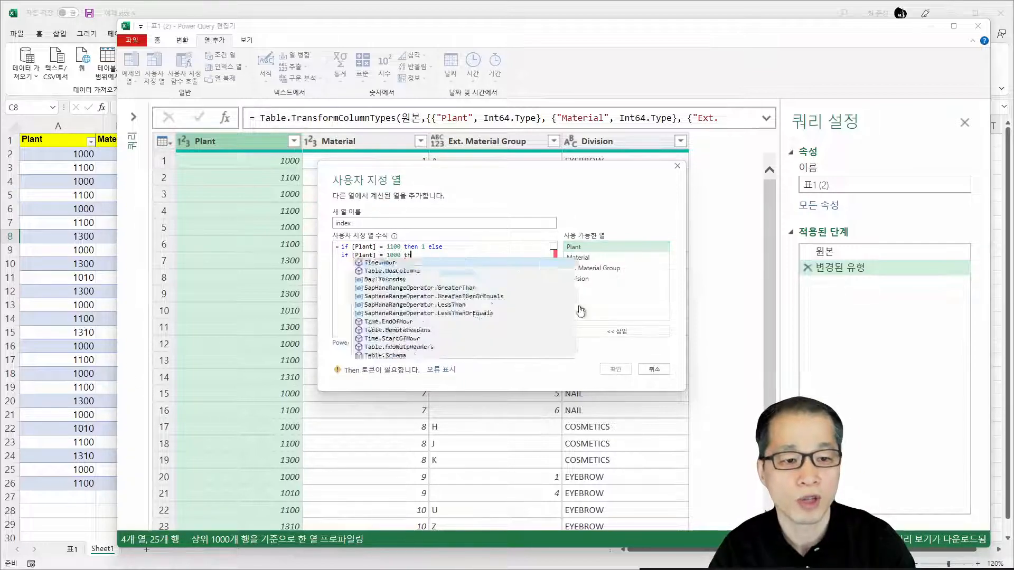
text(en 2 else)
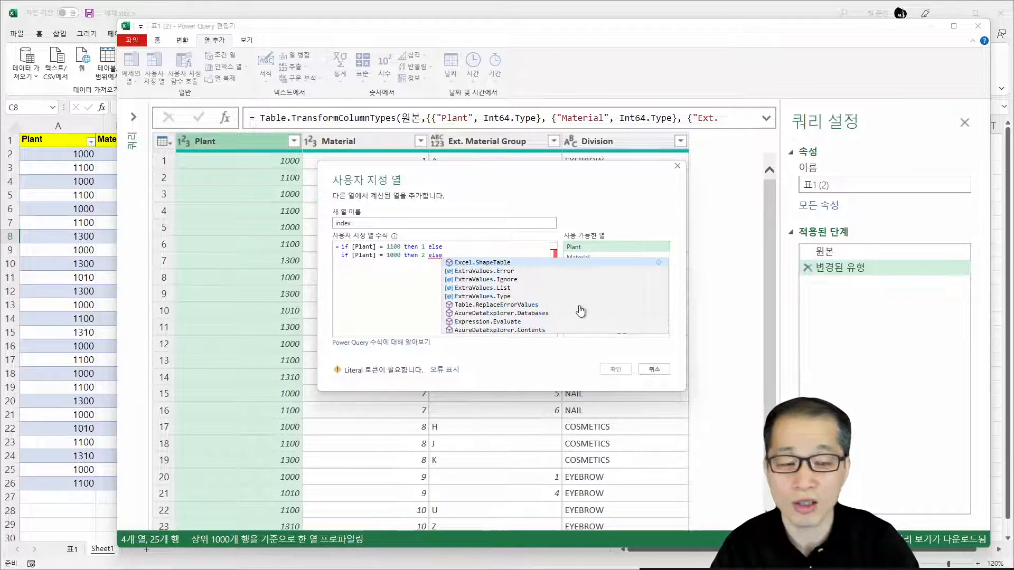
key(Return)
key(BackSpace)
key(BackSpace)
key(BackSpace)
key(BackSpace)
key(BackSpace)
key(BackSpace)
key(BackSpace)
key(BackSpace)
key(BackSpace)
key(BackSpace)
key(BackSpace)
key(BackSpace)
key(BackSpace)
key(BackSpace)
key(BackSpace)
key(BackSpace)
text(else)
key(Escape)
- Finish the index formula on a new line with if [Plant] = 1300 then 3 else 4, and create the column
key(Return)
text(if)
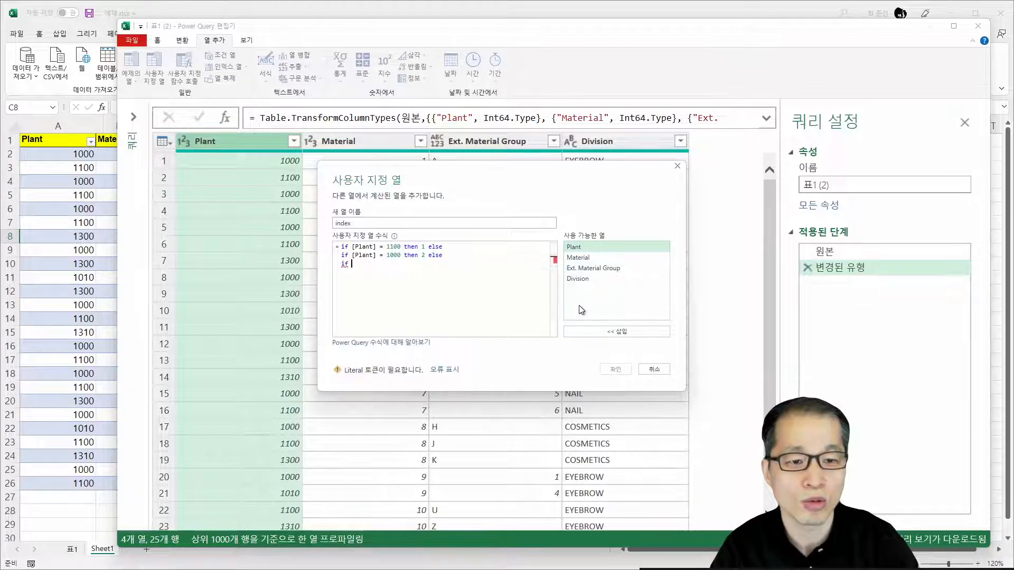
double_click(595, 247)
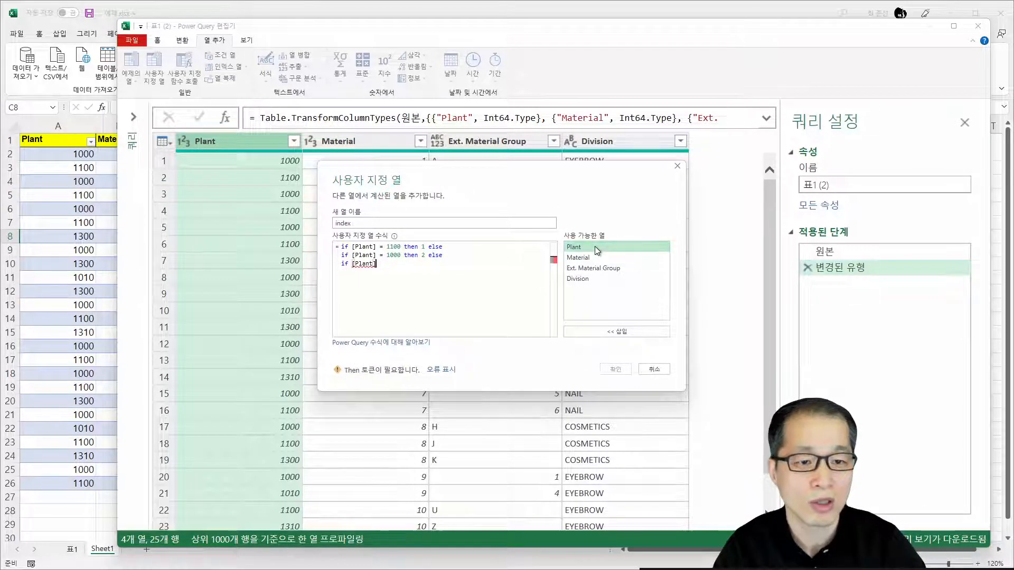
text(= 1300 then 3)
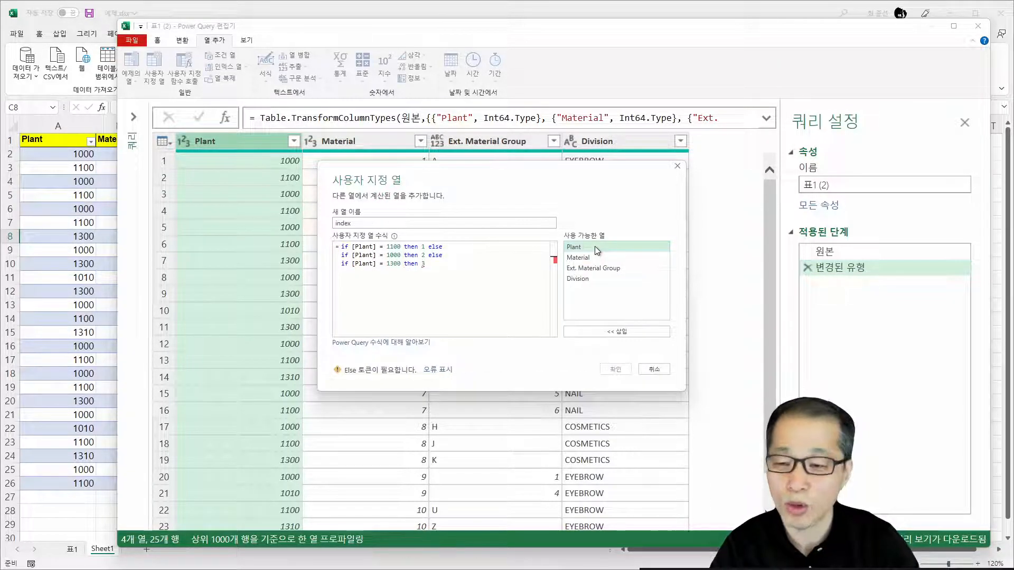
text( else )
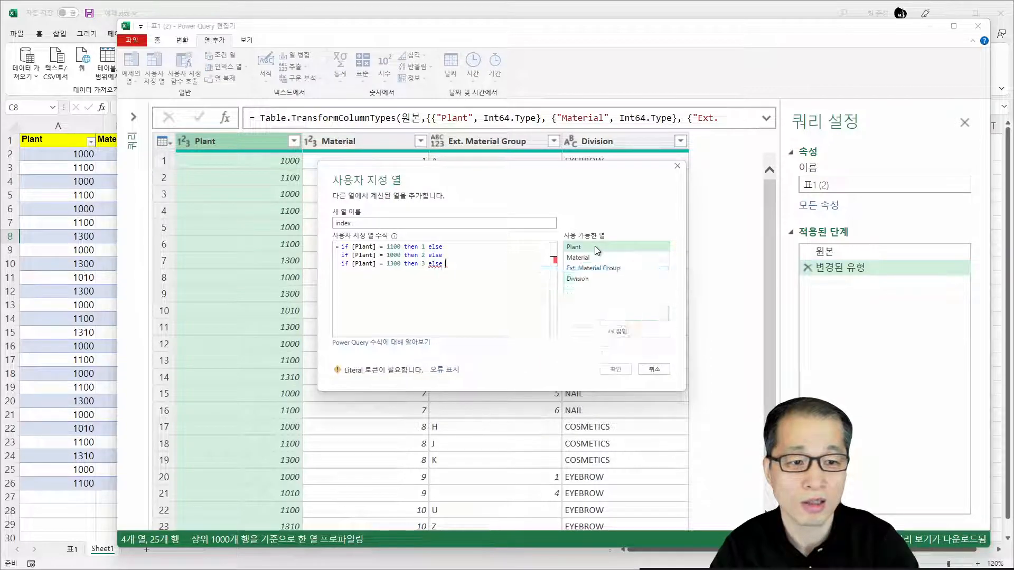
text(4)
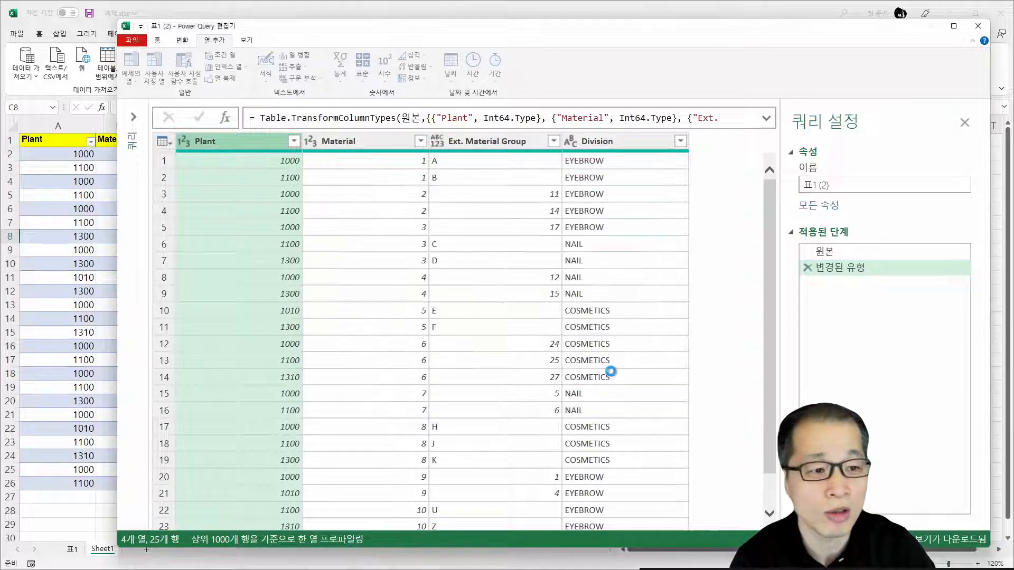
click(614, 371)
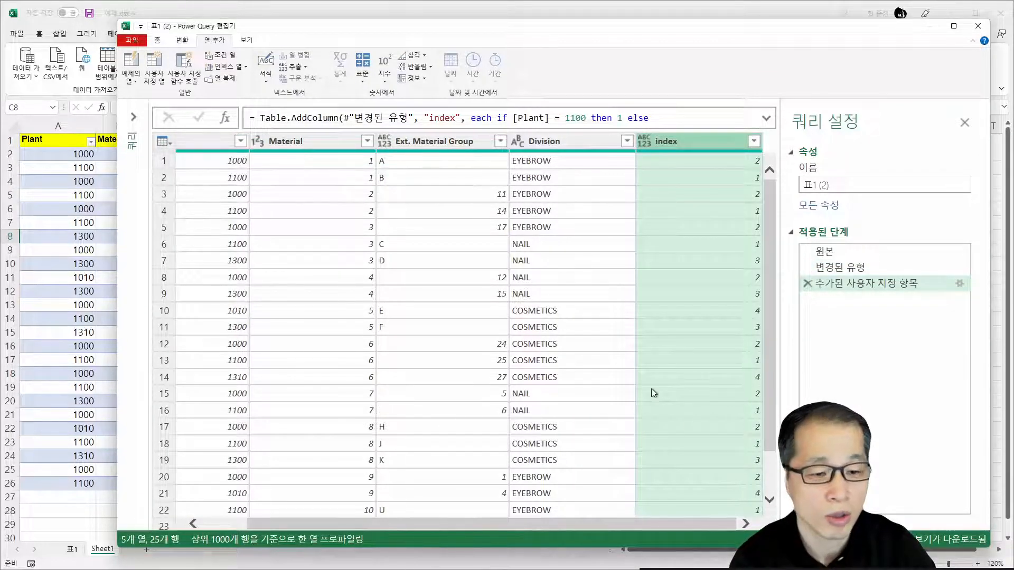
- Group the rows by Material using the all-rows (모든 행) operation, naming the new column tab
key(ctrl+minus)
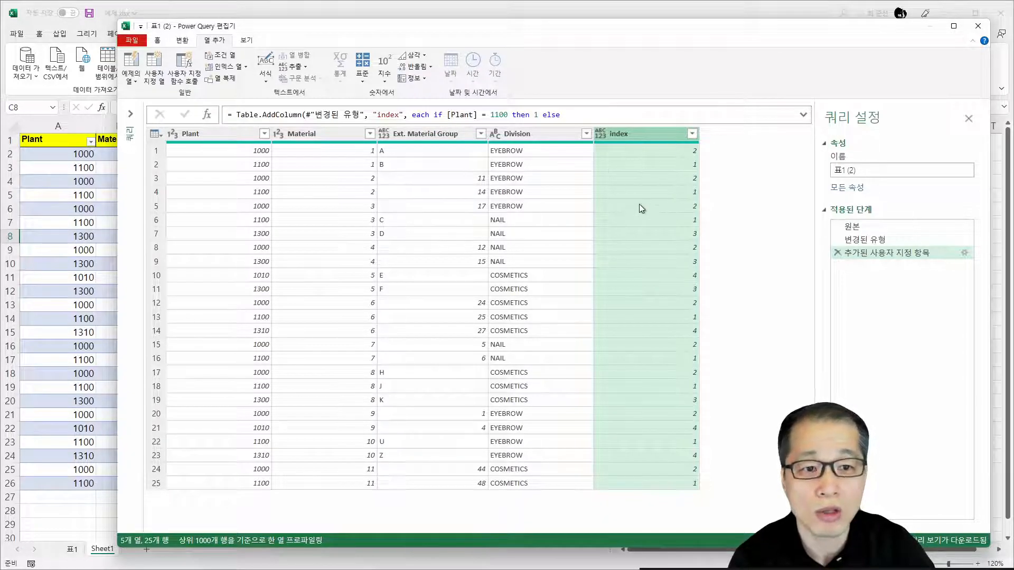
click(324, 136)
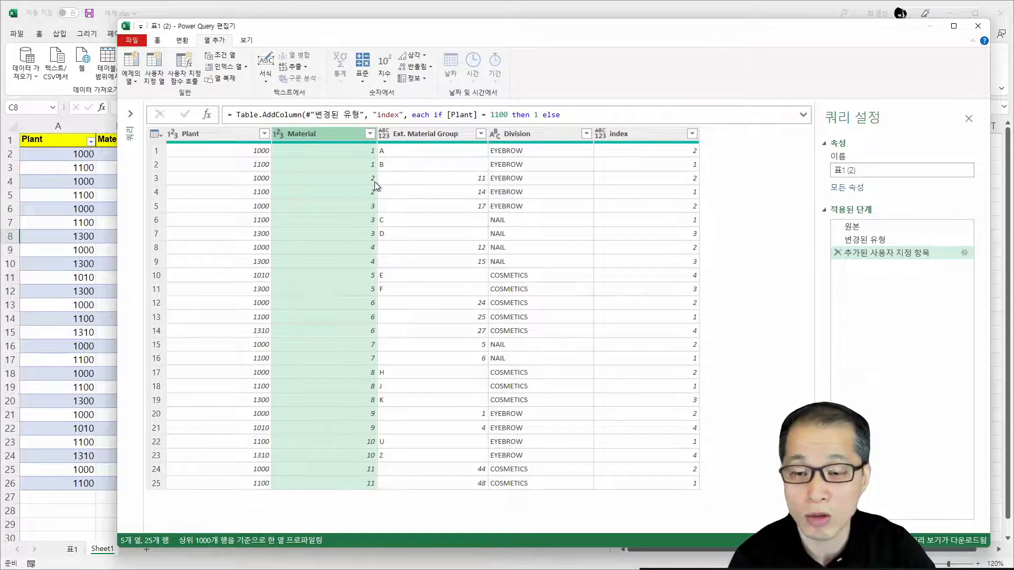
click(158, 40)
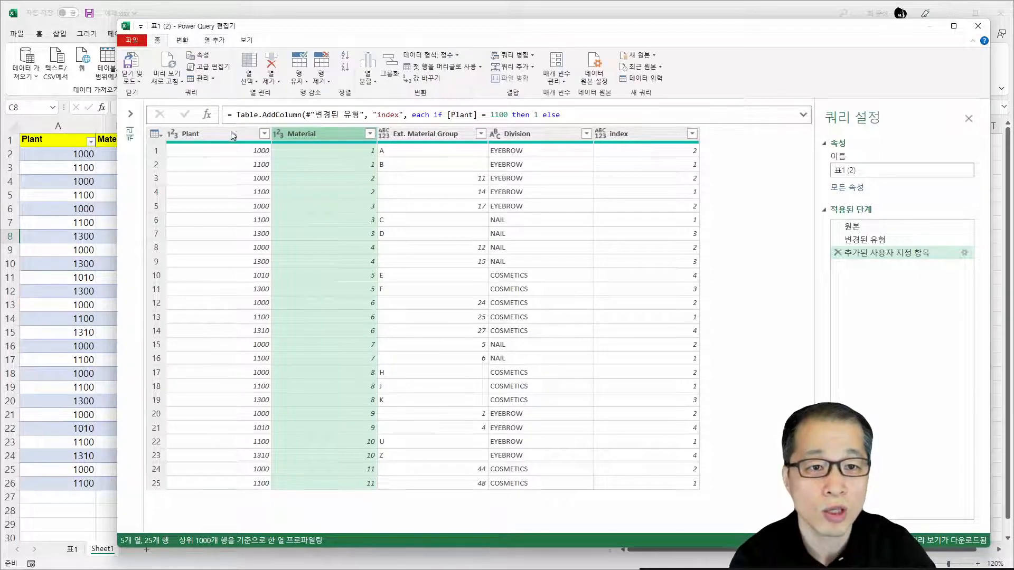
click(390, 68)
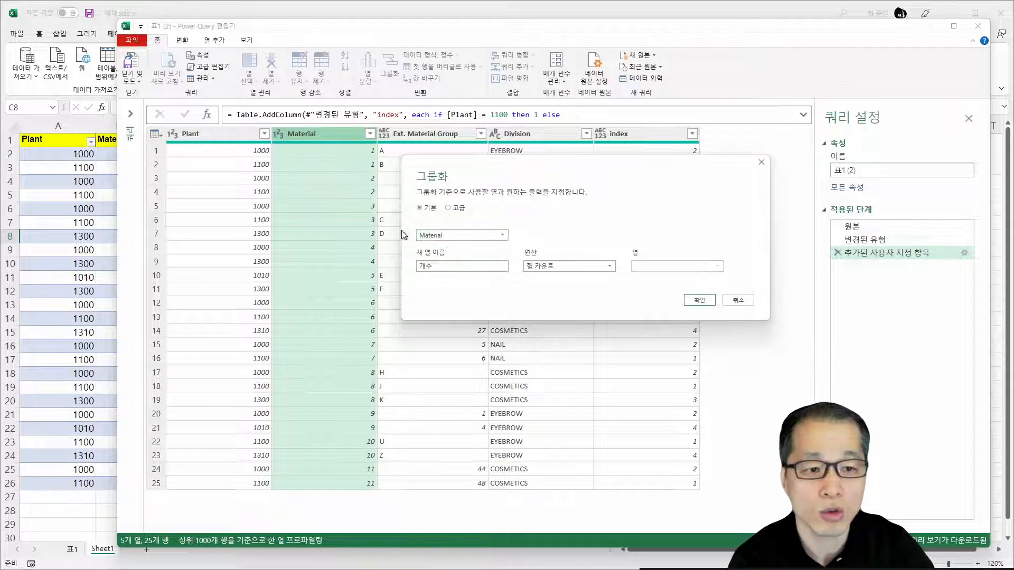
click(561, 268)
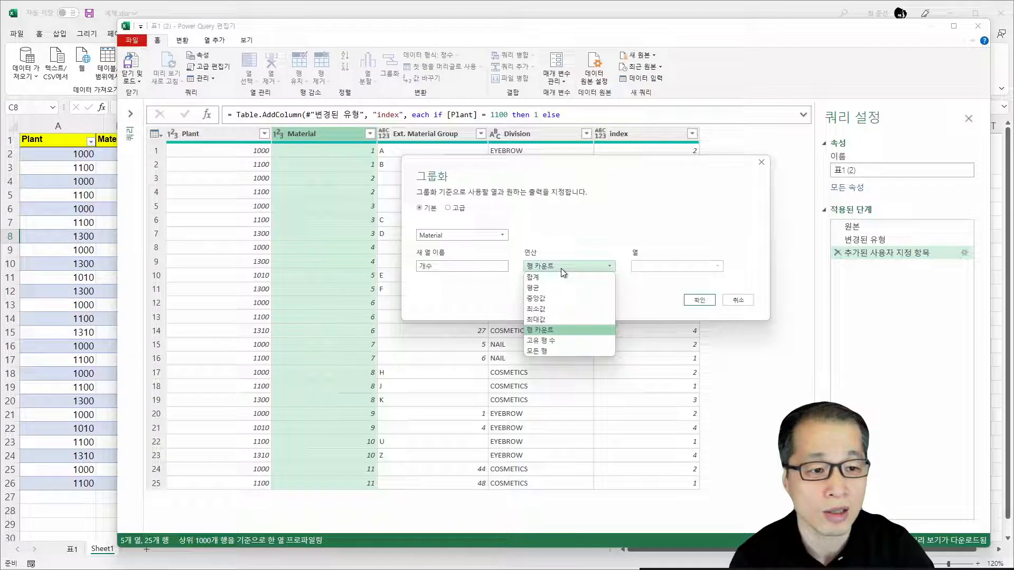
click(564, 351)
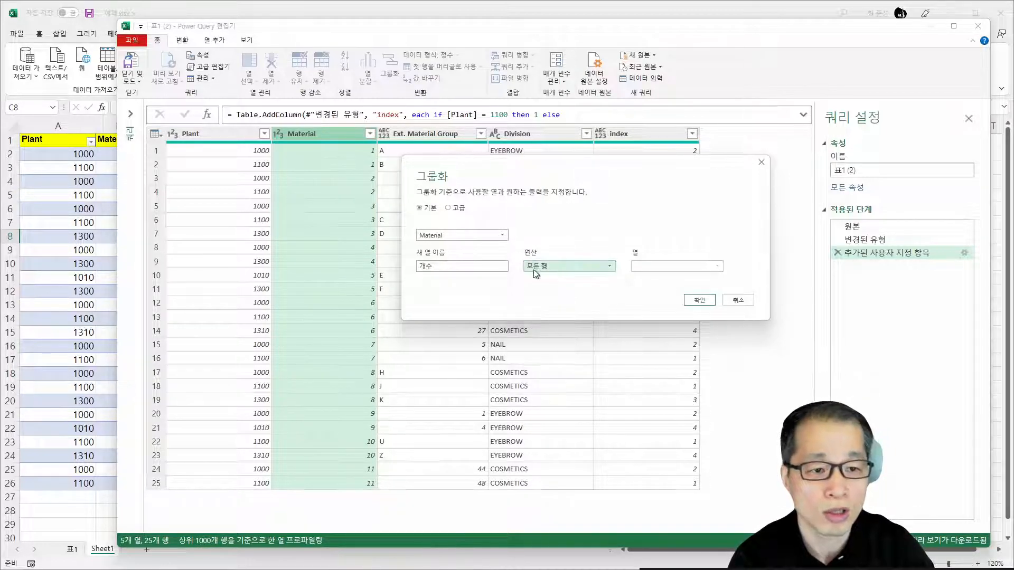
double_click(460, 268)
text(tabl)
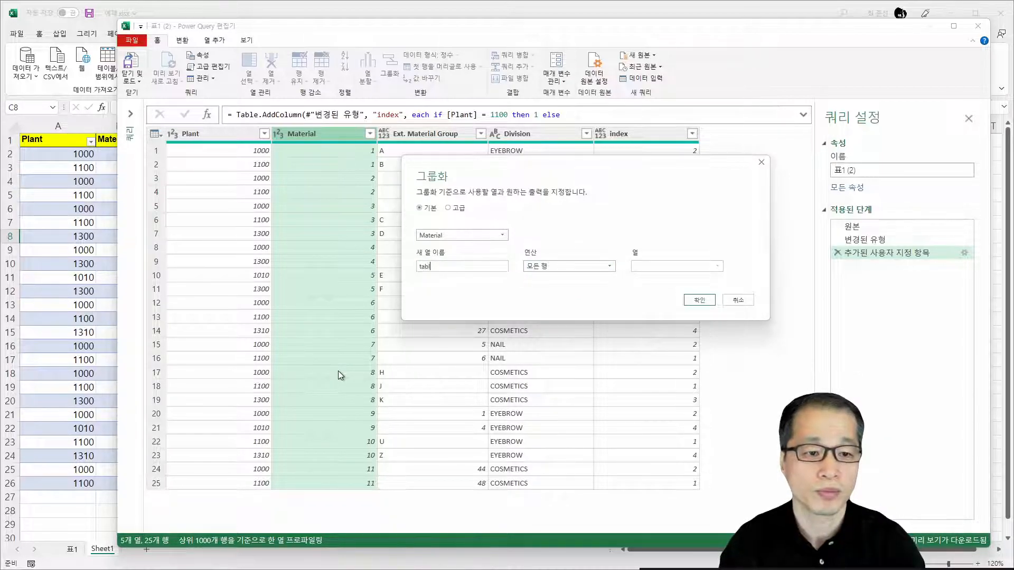
key(BackSpace)
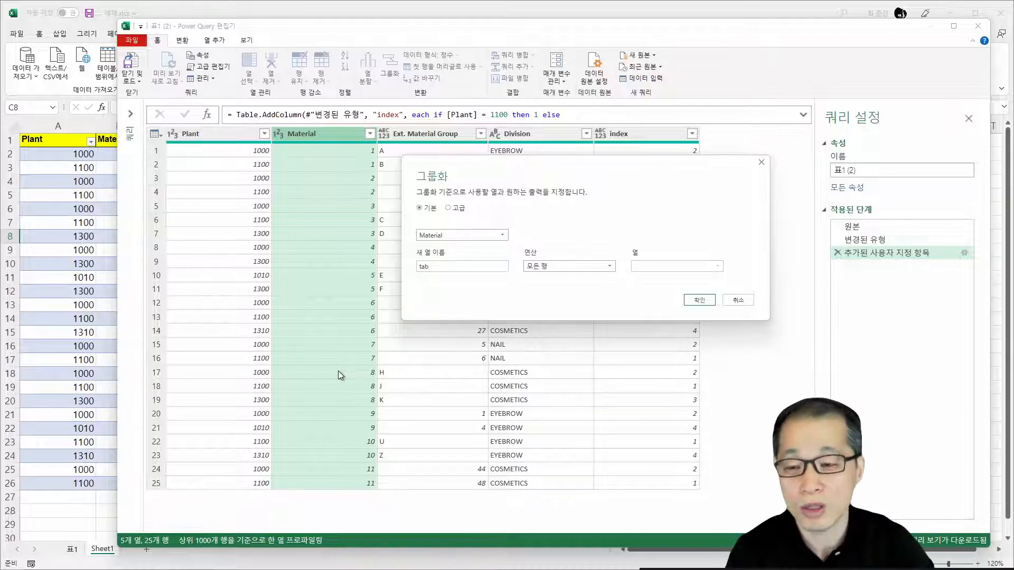
click(702, 302)
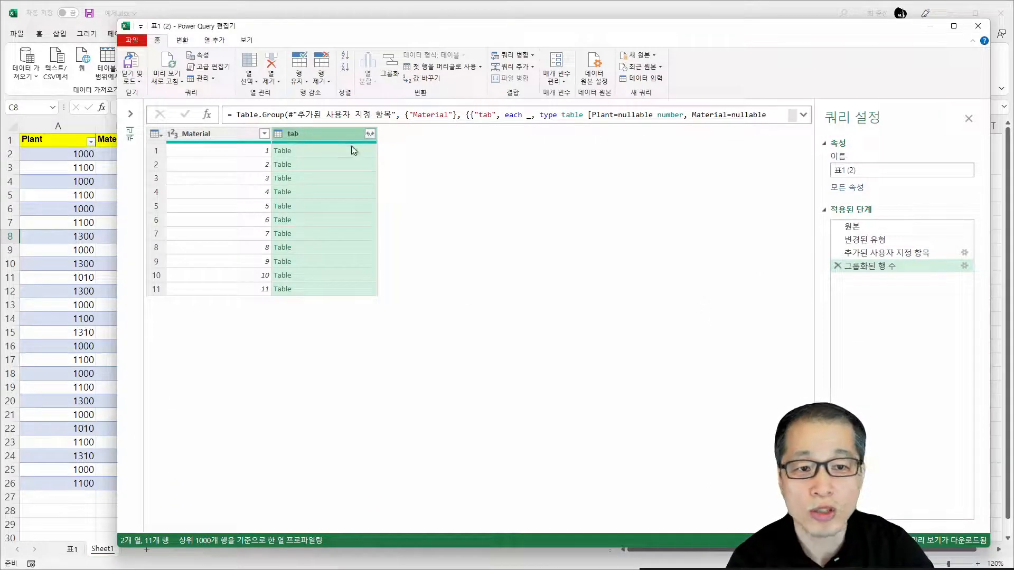
- Preview the nested table for Material 1 in the tab column and enlarge the preview area
click(350, 148)
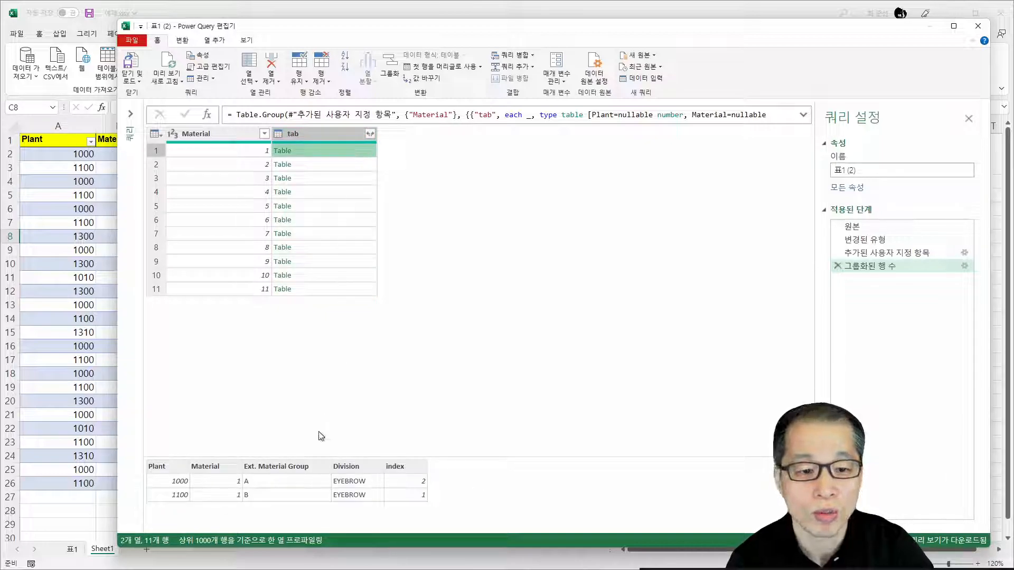
drag(310, 457, 317, 358)
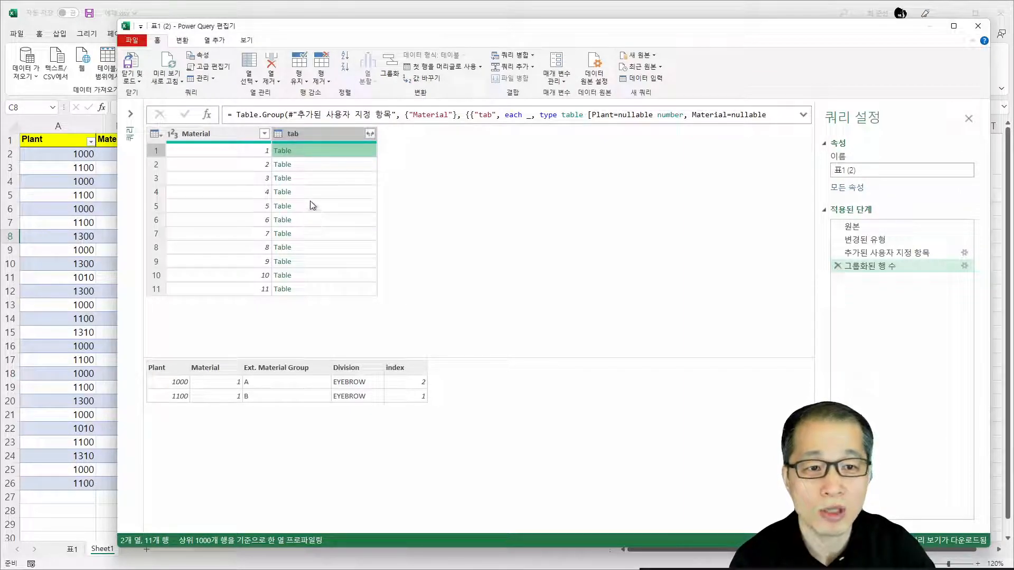
- Add a custom step after the grouping and replace its formula with Table.Sort()
click(209, 115)
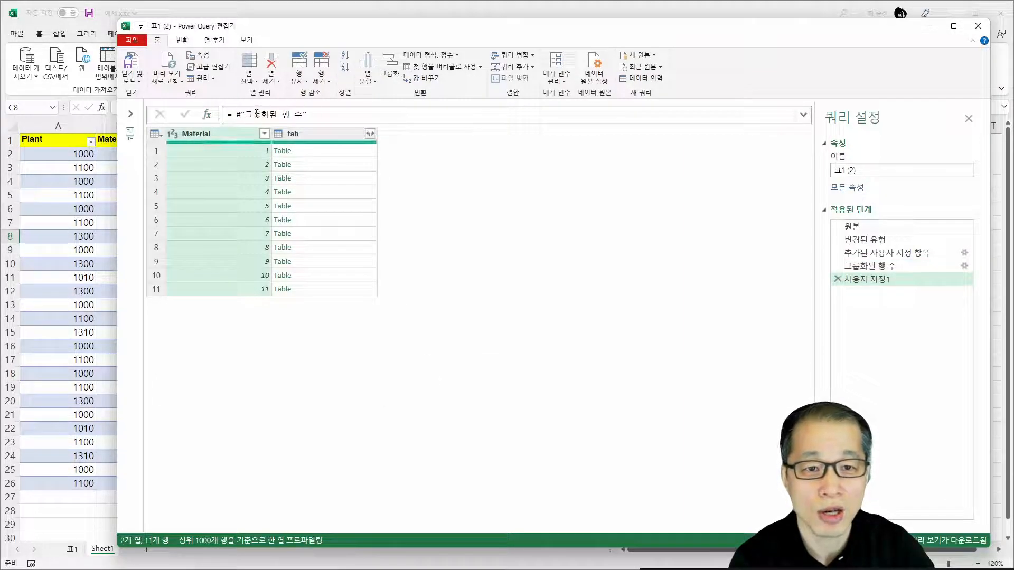
drag(233, 114, 384, 120)
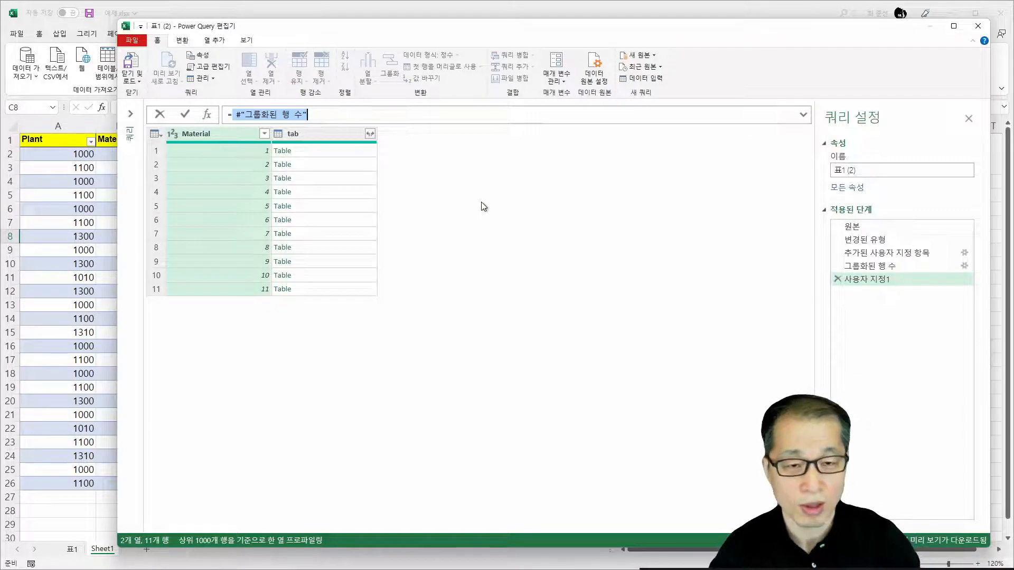
key(BackSpace)
text(T)
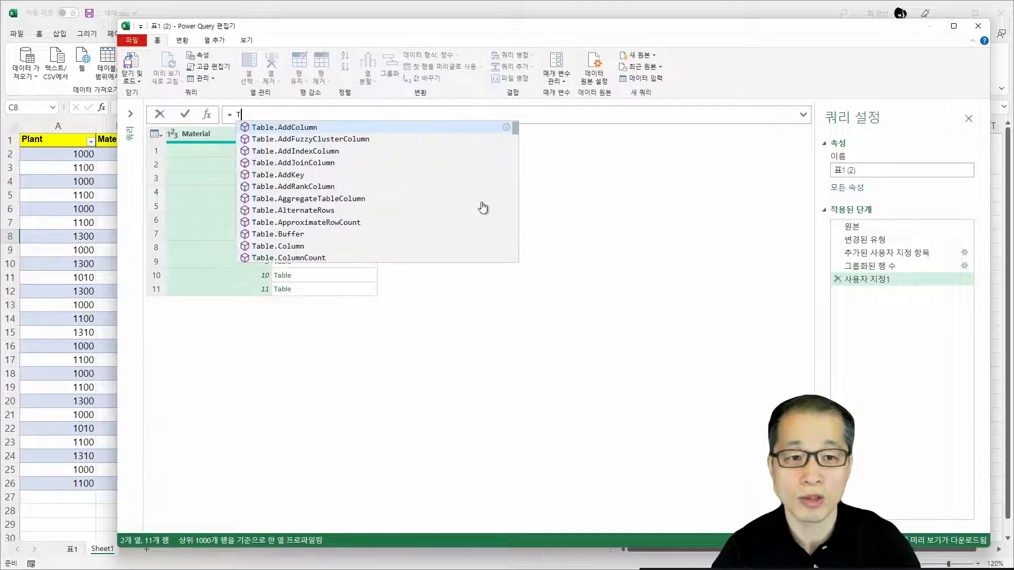
text(able)
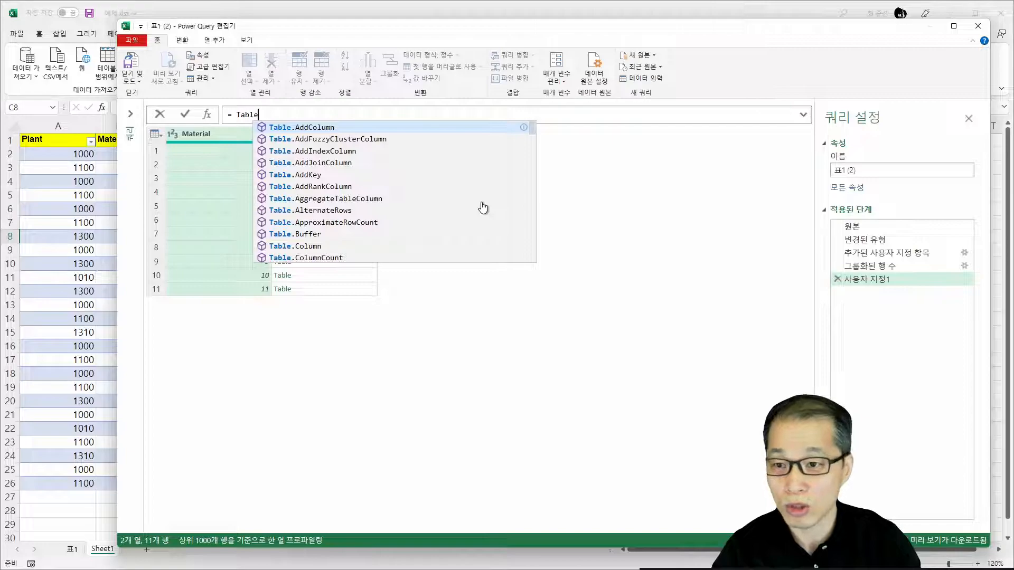
text(.)
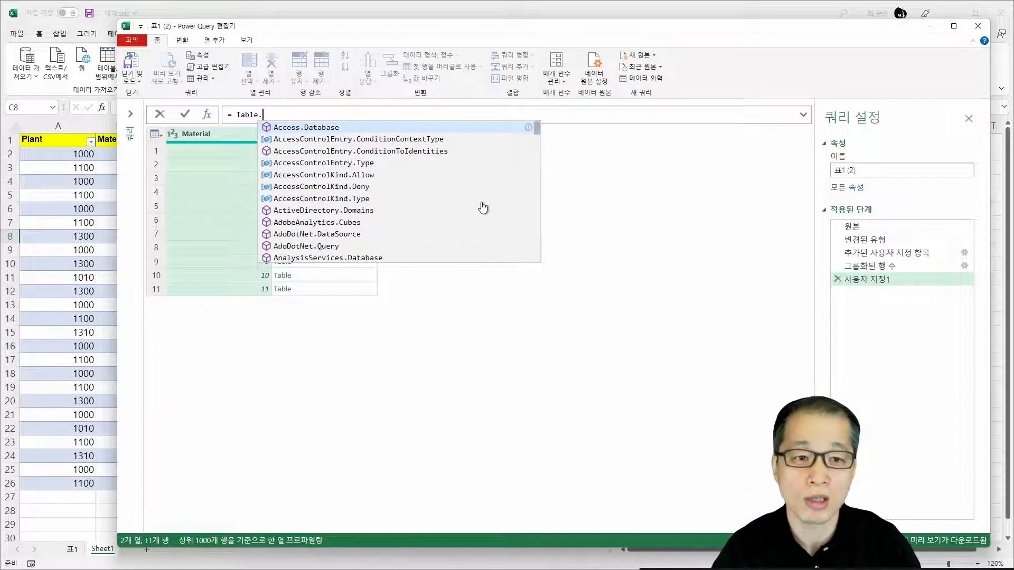
text(Sort)
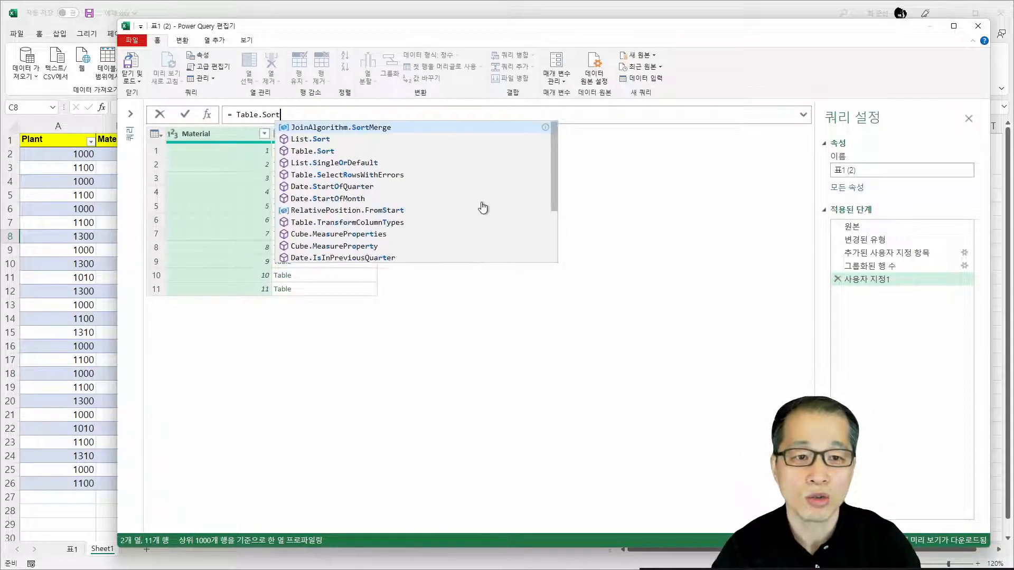
key(Down)
key(Down)
key(Down)
key(Down)
key(Down)
key(Down)
key(Down)
key(Down)
key(Down)
key(Down)
key(Down)
key(Down)
key(Down)
key(Down)
key(Down)
key(Down)
key(Down)
key(Down)
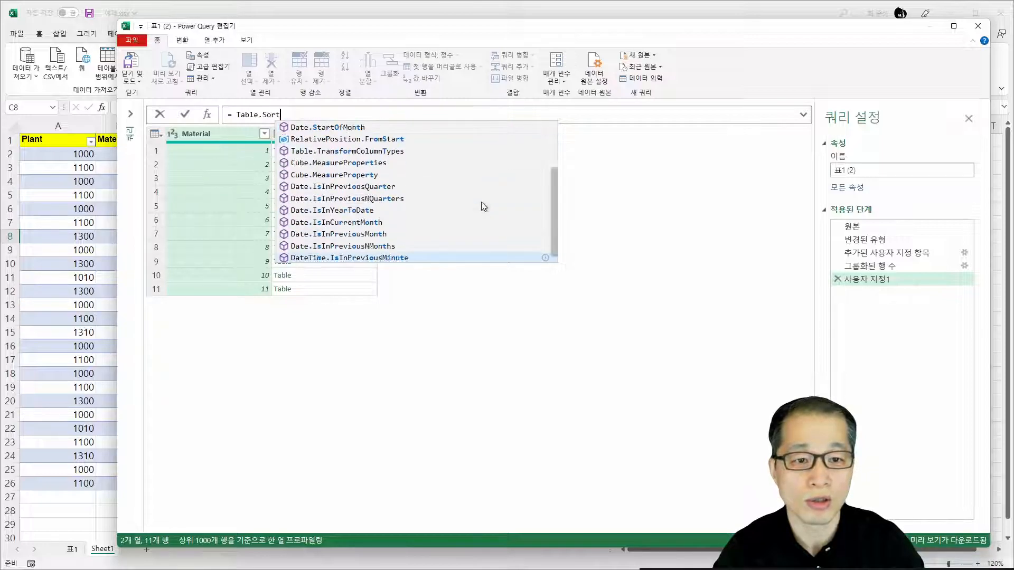
key(Down)
key(Down)
key(Down)
key(Down)
key(Up)
key(Up)
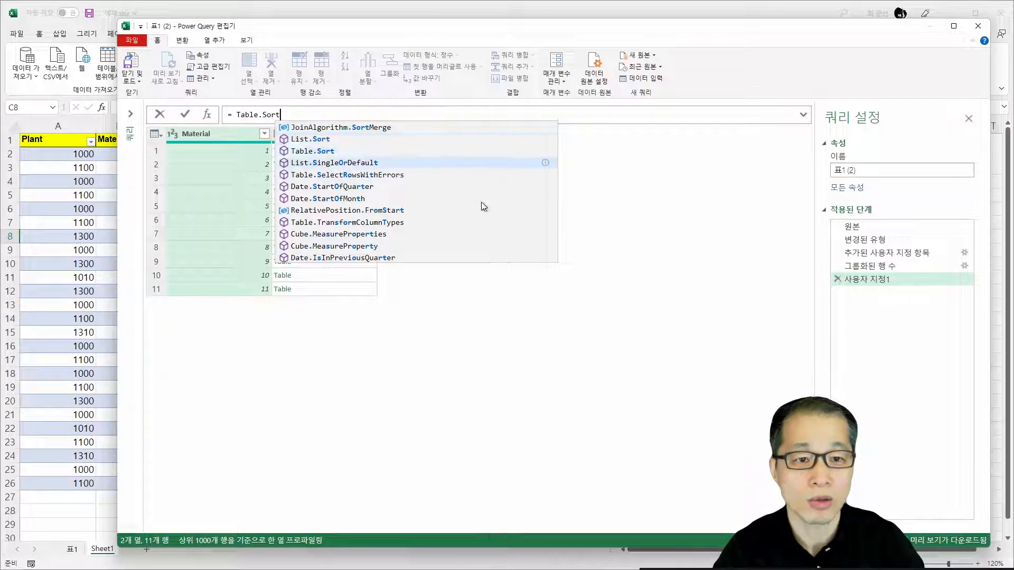
key(Escape)
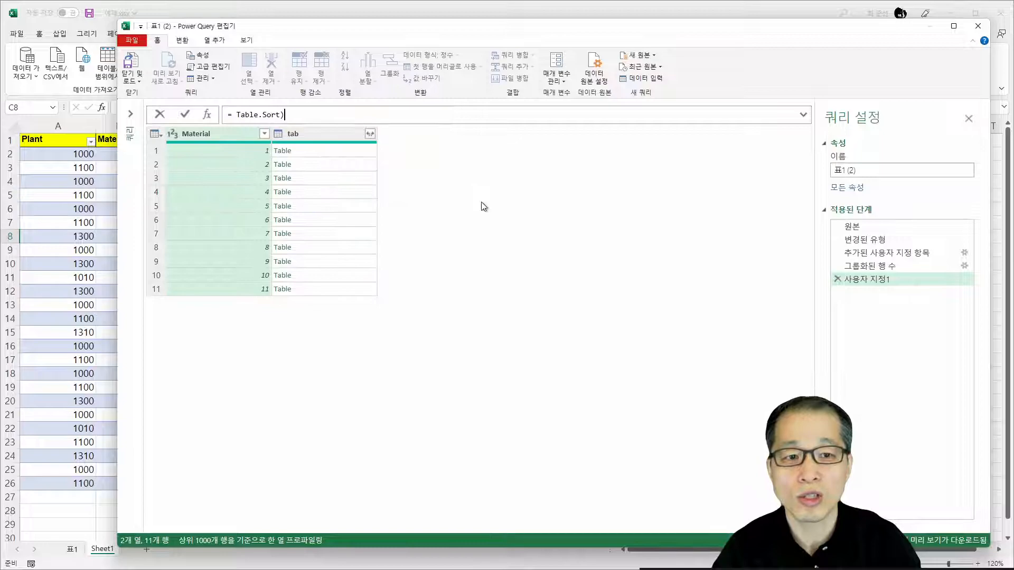
text(()
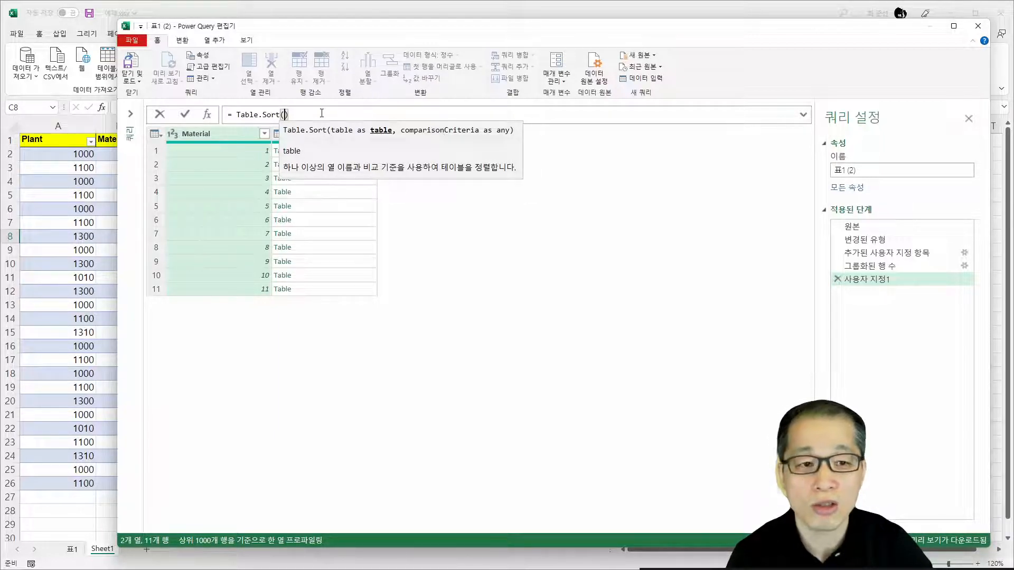
- Replace the custom step's Table.Sort() formula with Table.First
drag(289, 115, 236, 114)
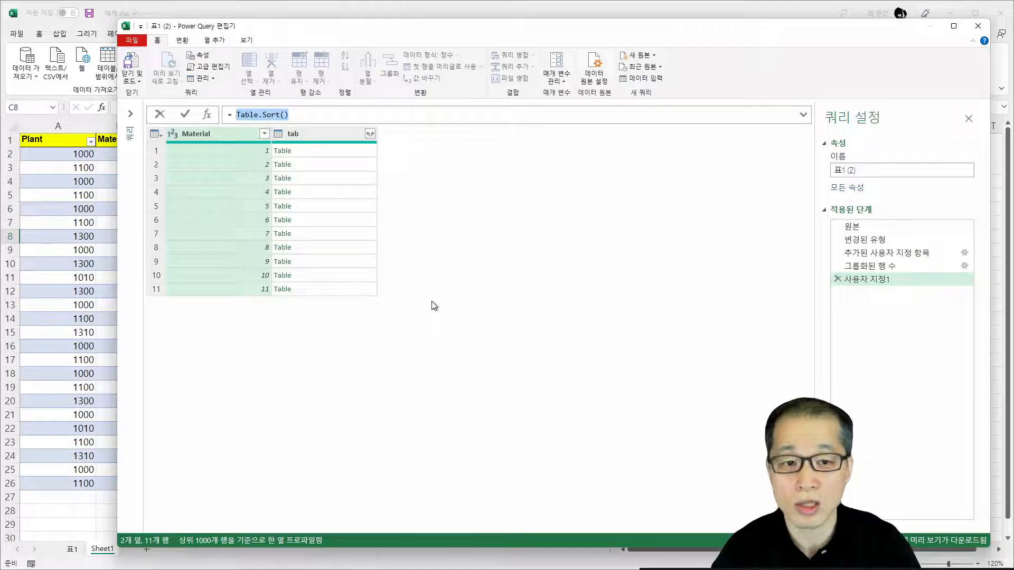
text(Table.First)
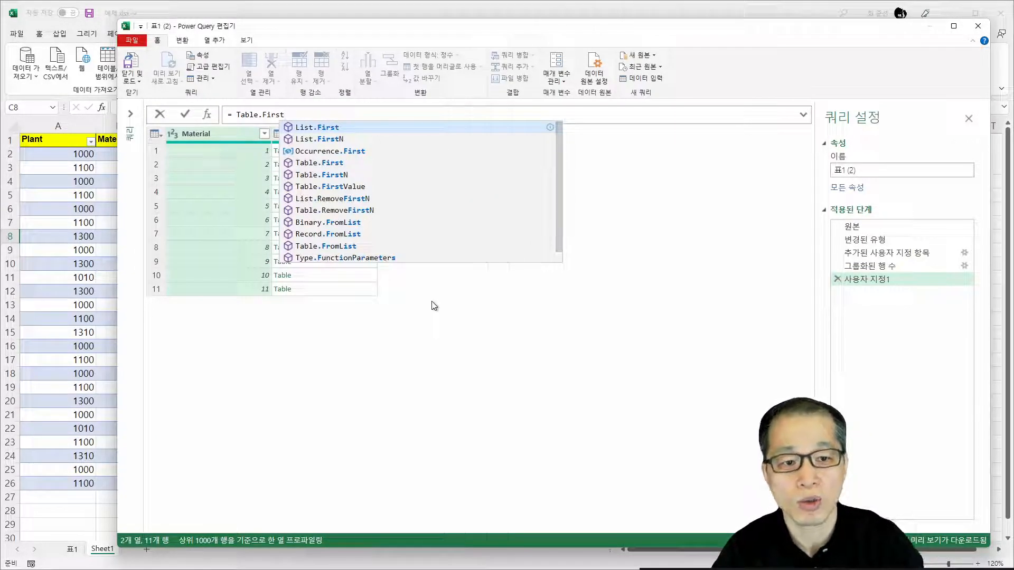
key(Down)
key(Down)
key(Down)
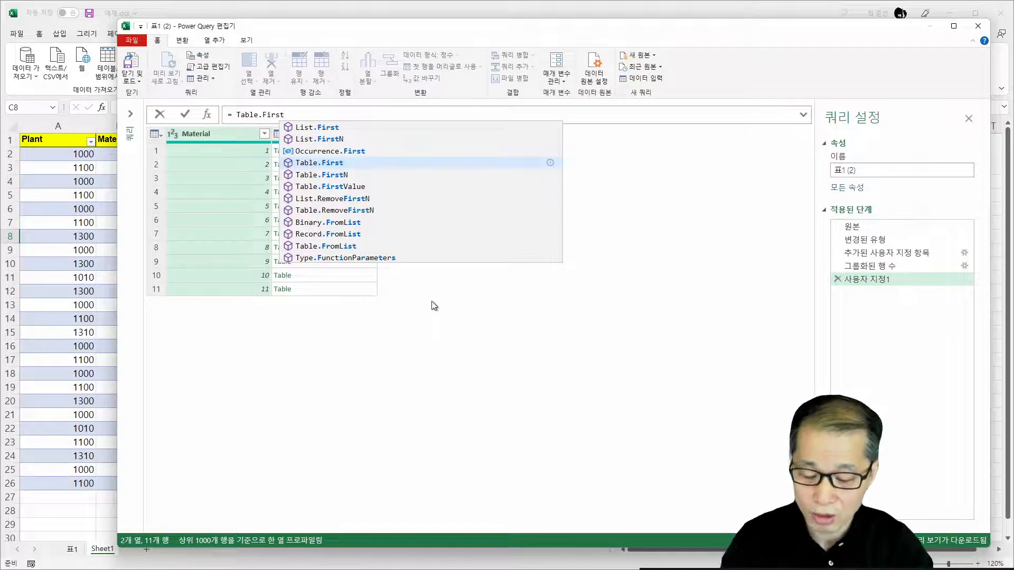
key(Escape)
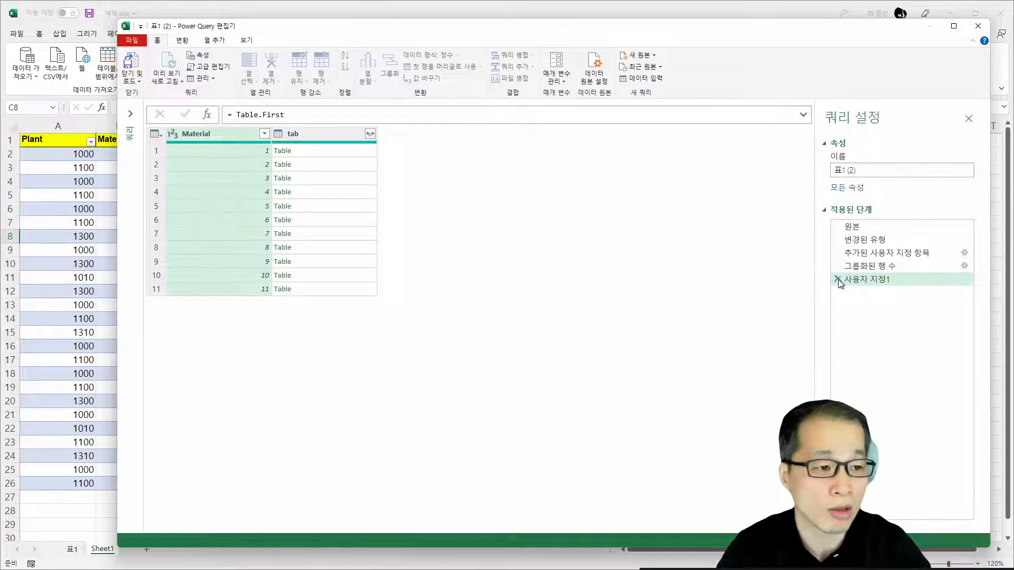
- Delete the custom step after the grouping and copy the grouping step's complete Table.Group formula
click(838, 280)
click(838, 280)
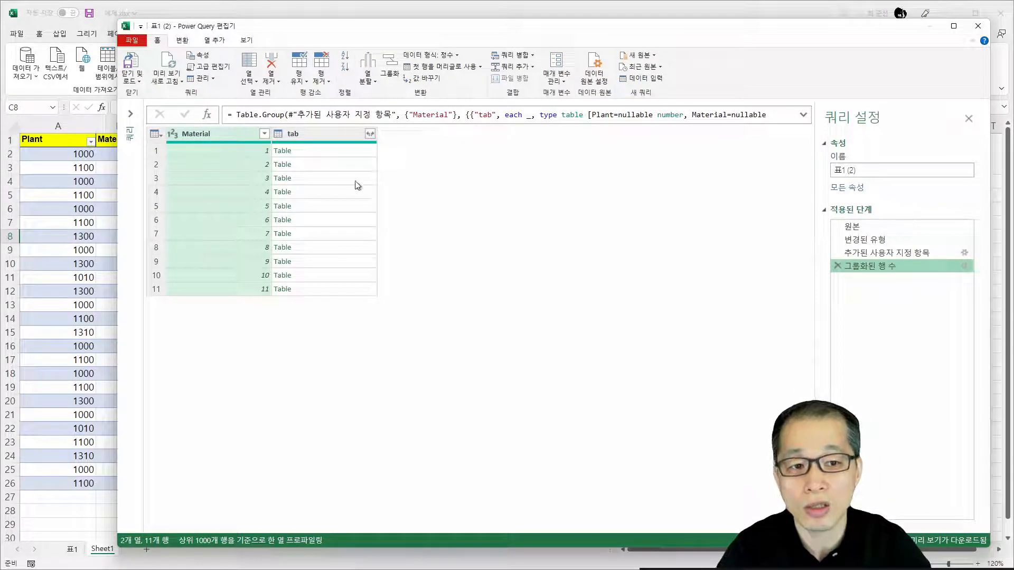
click(229, 115)
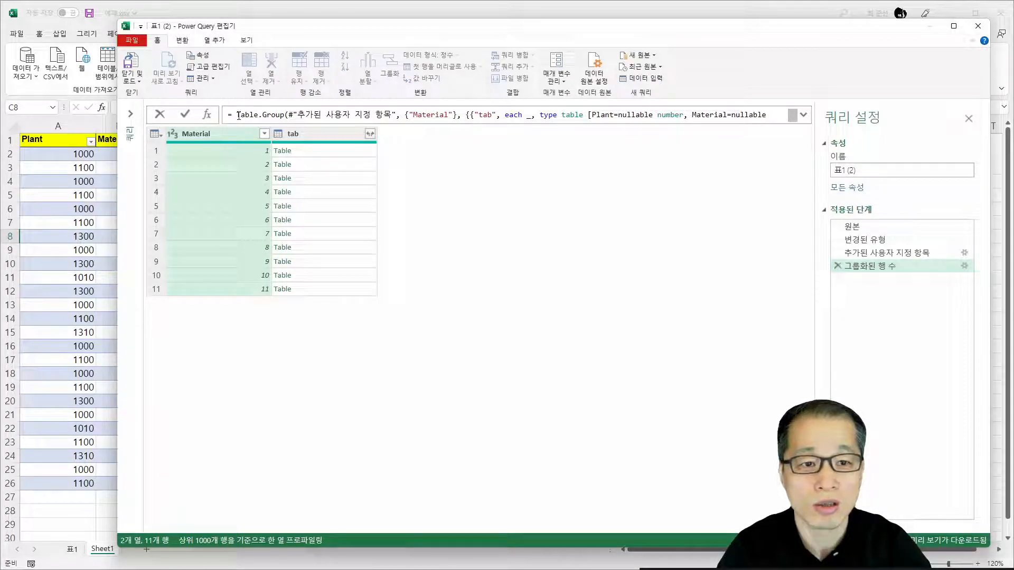
click(804, 115)
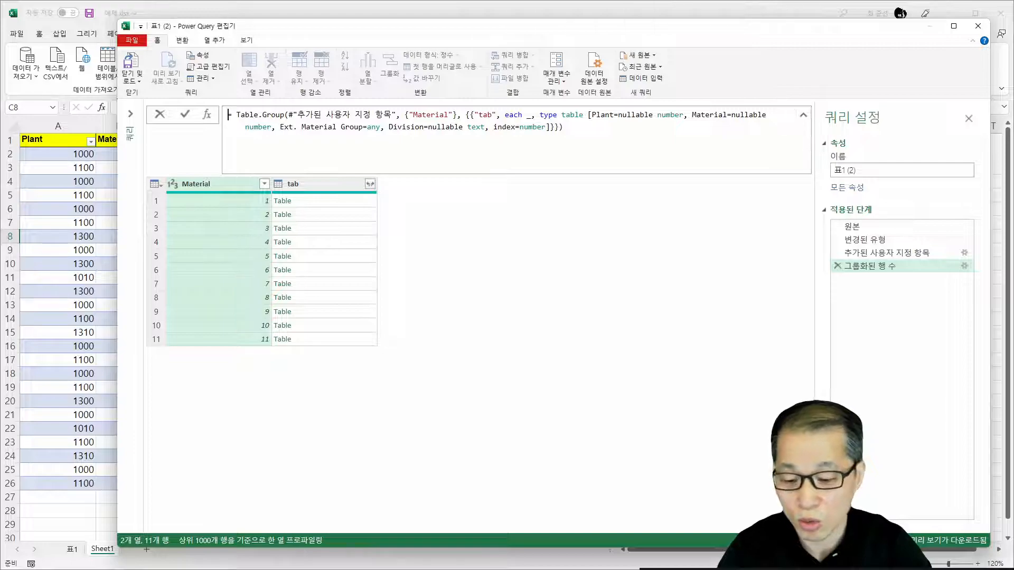
drag(604, 133, 228, 108)
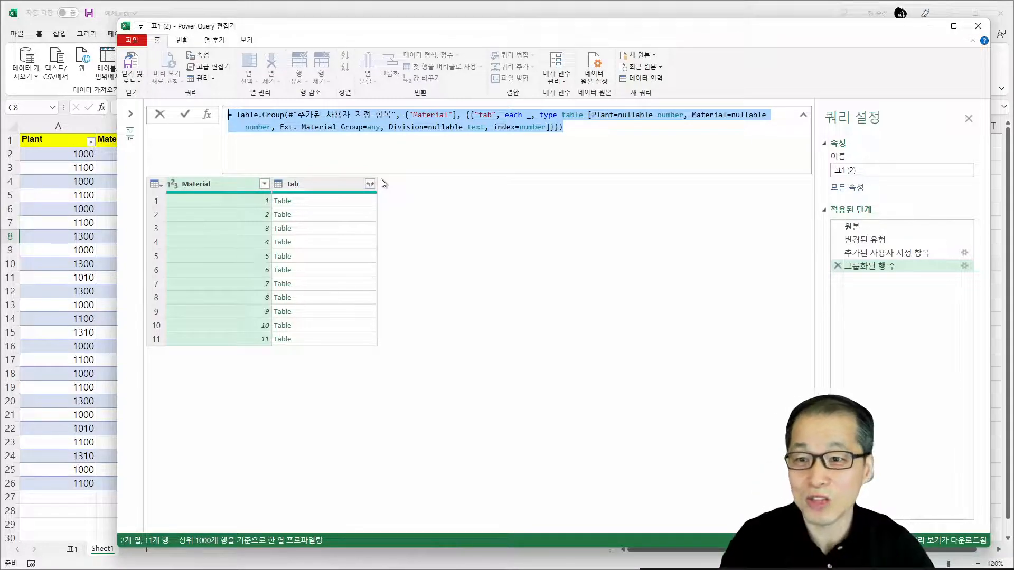
right_click(373, 134)
click(414, 159)
click(547, 143)
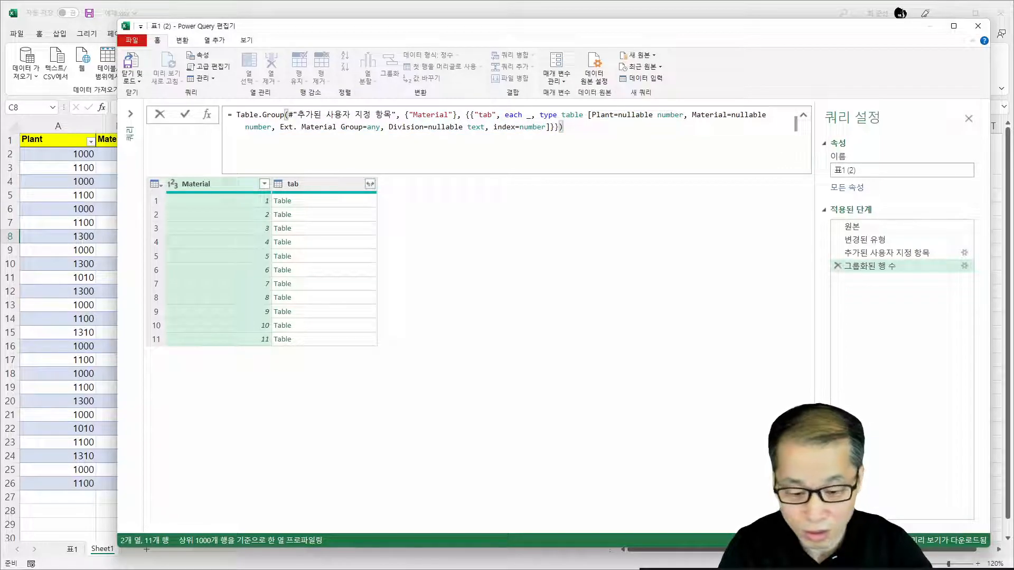
- Switch to Visual Studio Code, enlarge its window and paste the formula into the empty M Code.pq file
key(alt+Tab)
drag(391, 318, 451, 36)
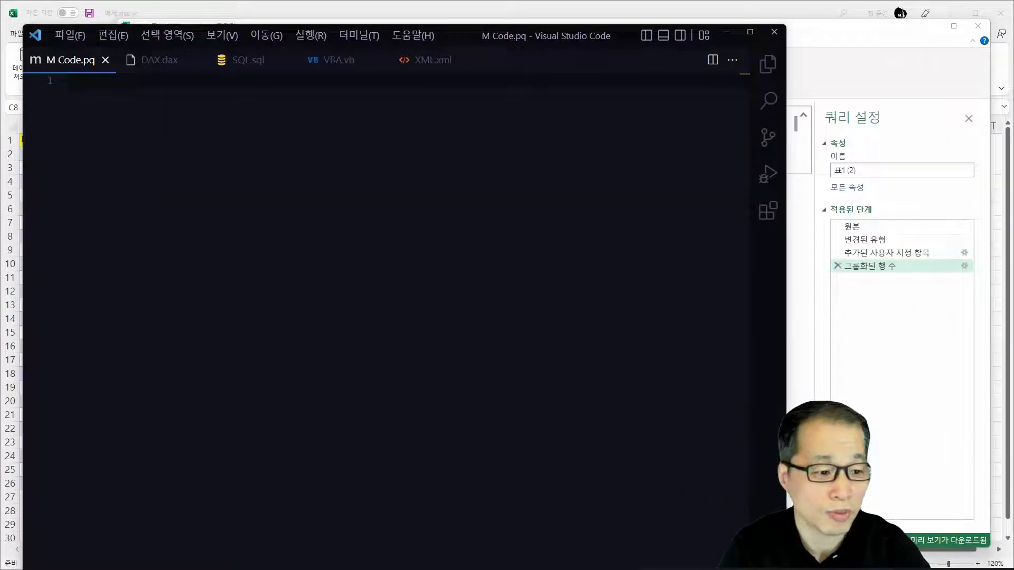
drag(786, 568, 981, 550)
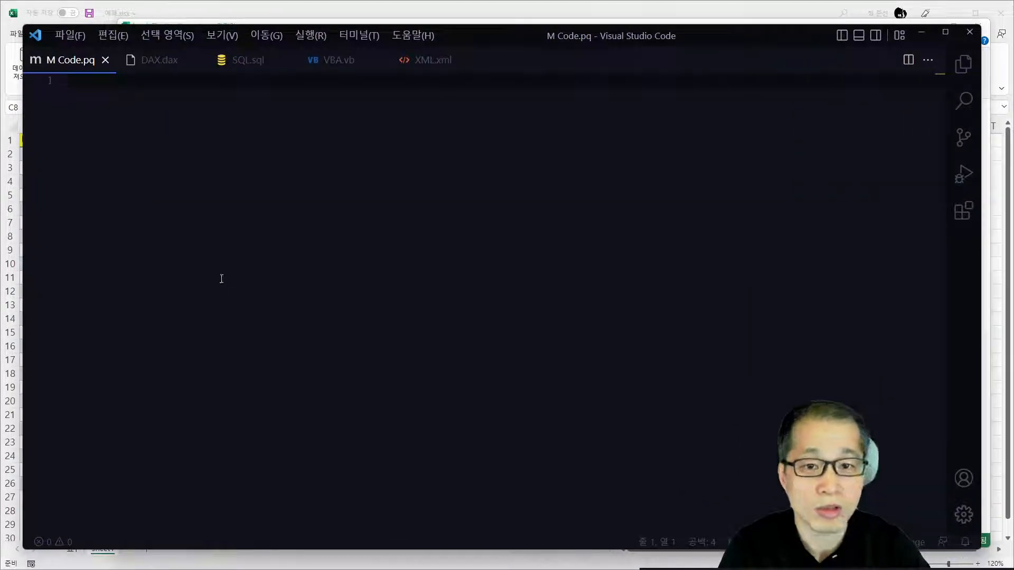
right_click(219, 279)
click(267, 449)
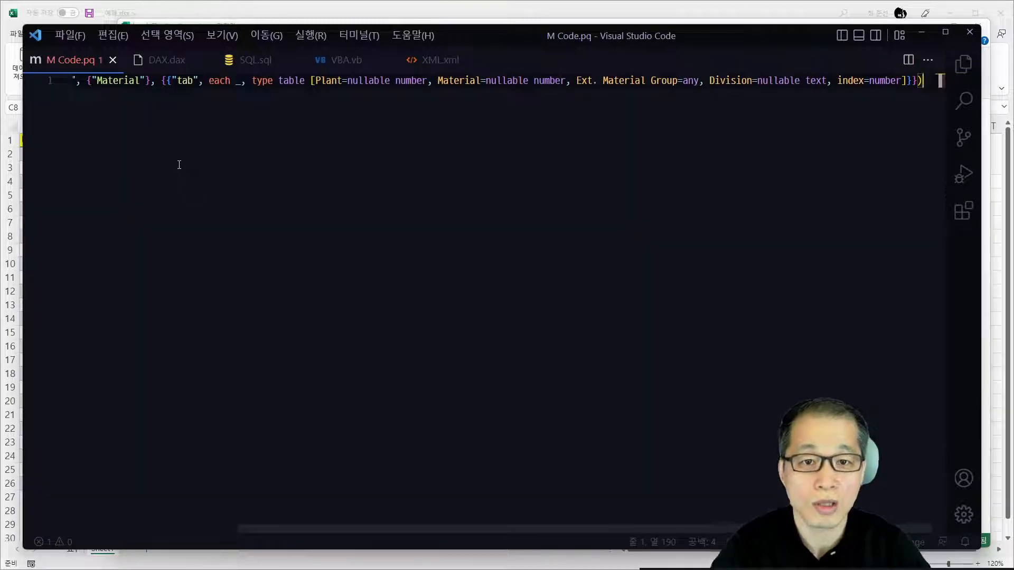
- Insert tab spacing between the opening parenthesis of Table.Group and its first argument, #"추가된 사용자 지정 항목"
scroll(180, 159, left, 1)
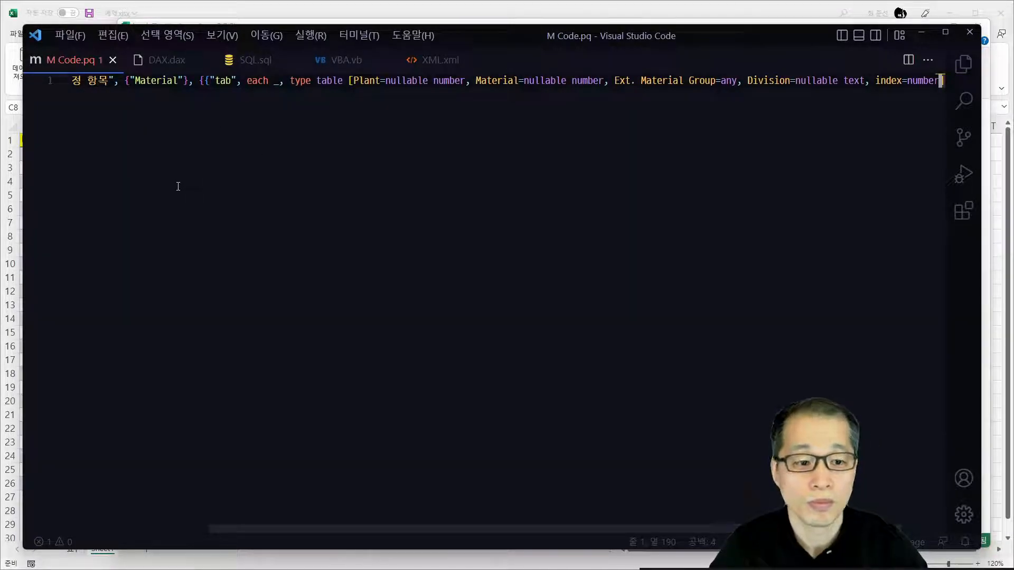
key(shift+Home)
drag(160, 108, 108, 91)
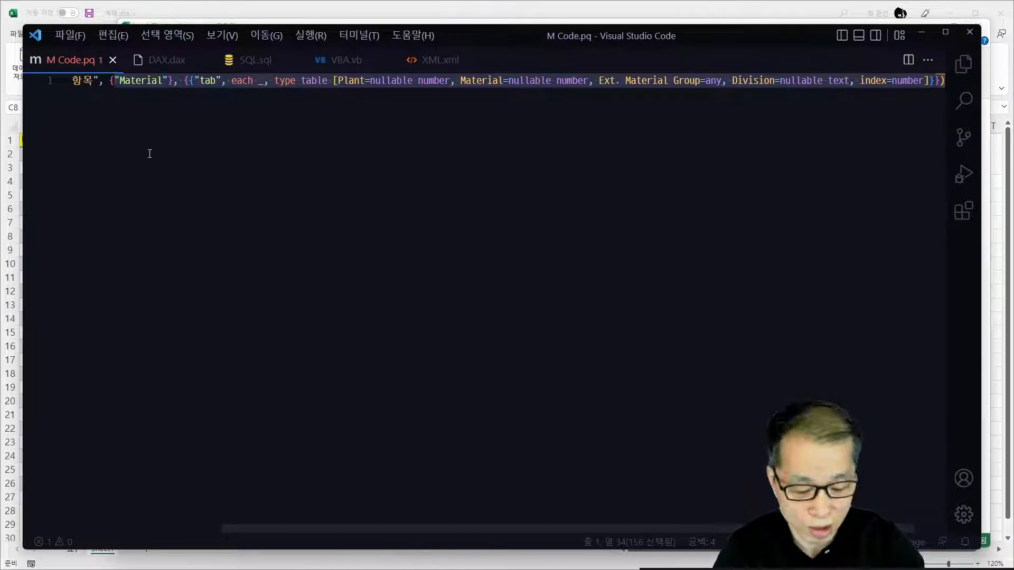
key(Escape)
key(ctrl+Left)
key(ctrl+Left)
key(ctrl+Left)
key(ctrl+Left)
key(ctrl+Left)
key(ctrl+Left)
key(ctrl+Left)
key(ctrl+Left)
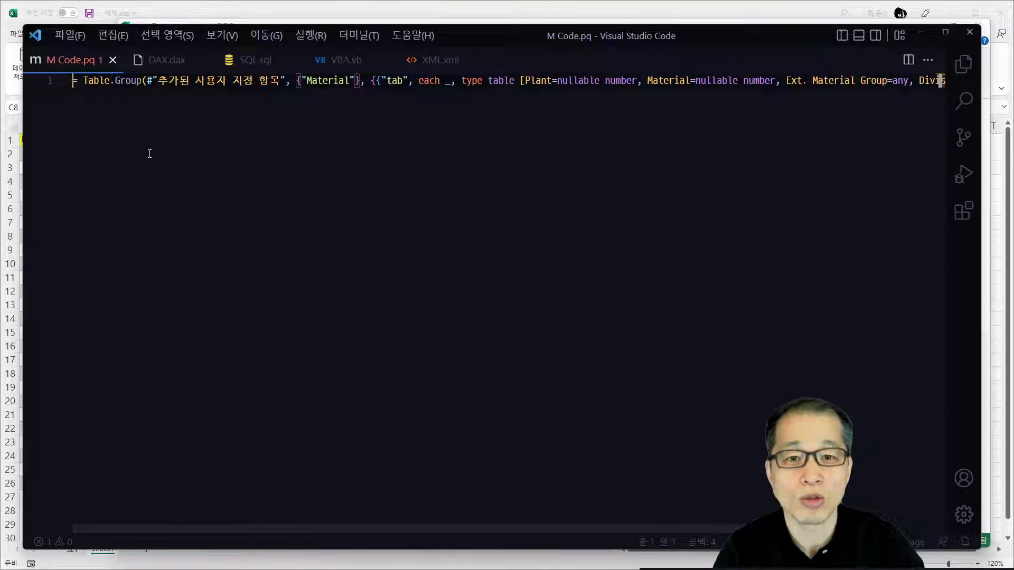
key(ctrl+Right)
key(ctrl+Right)
key(Right)
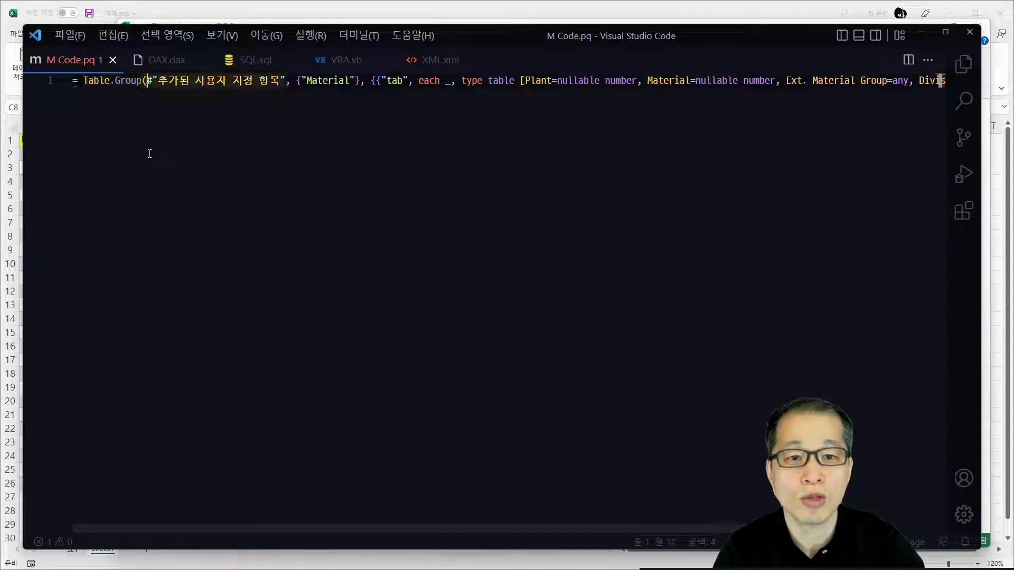
key(Tab)
- Break the line before the {"Material"} argument and indent it to align under the first argument
key(Right)
key(ctrl+Right)
key(ctrl+Right)
key(ctrl+Right)
key(ctrl+Right)
key(ctrl+Right)
key(Right)
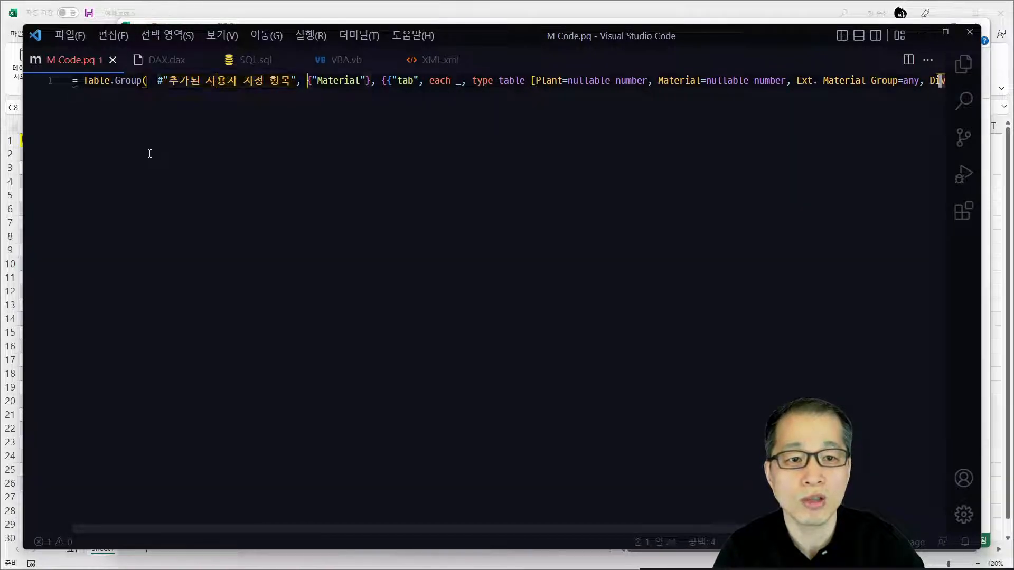
key(Return)
key(Tab)
key(Tab)
key(Tab)
- Put the aggregation list on its own line after {"Material"}, and break again after its outer opening brace
key(Right)
key(Right)
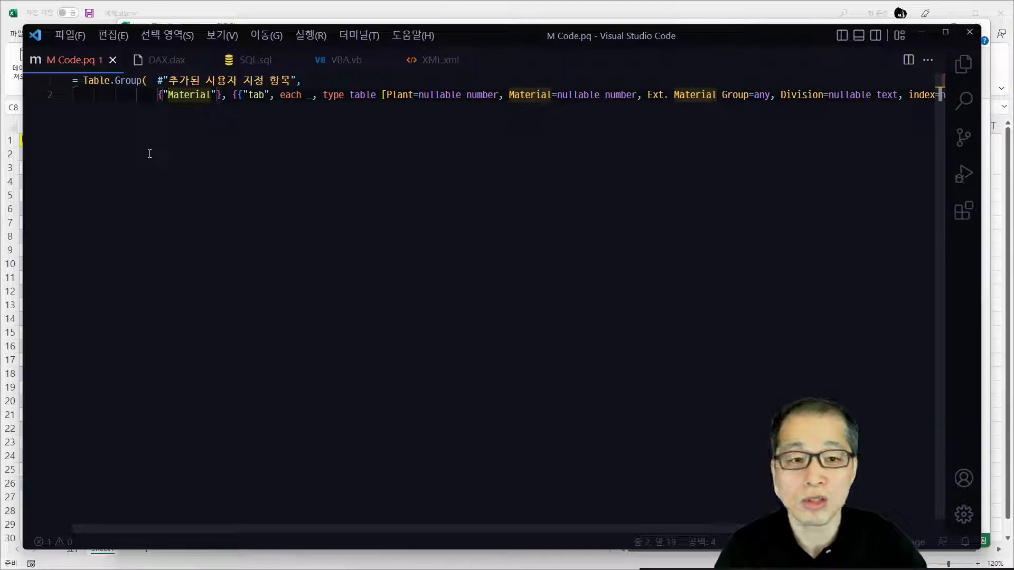
key(ctrl+Right)
key(Right)
key(Right)
key(Right)
key(Right)
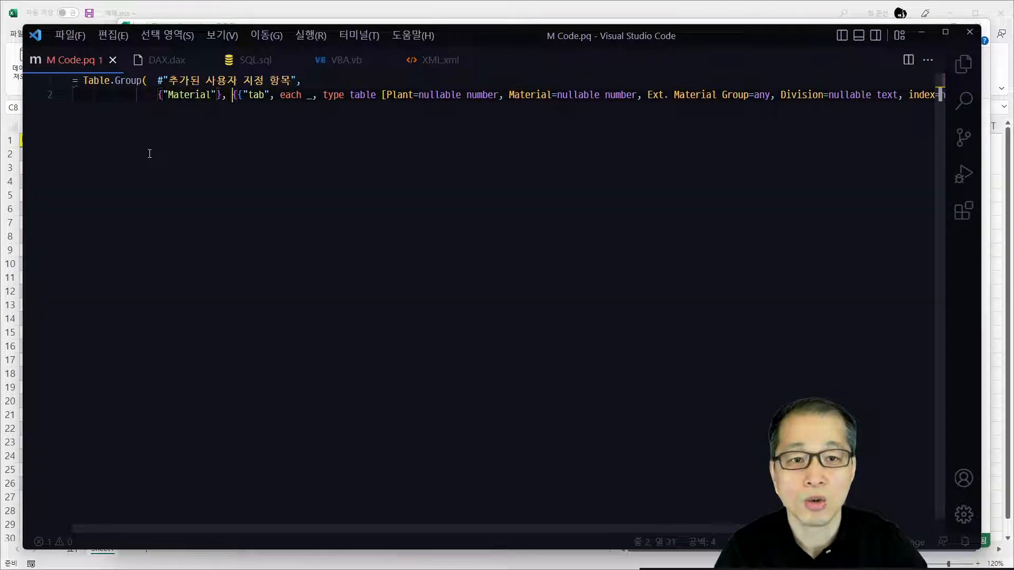
key(Return)
key(Right)
key(Right)
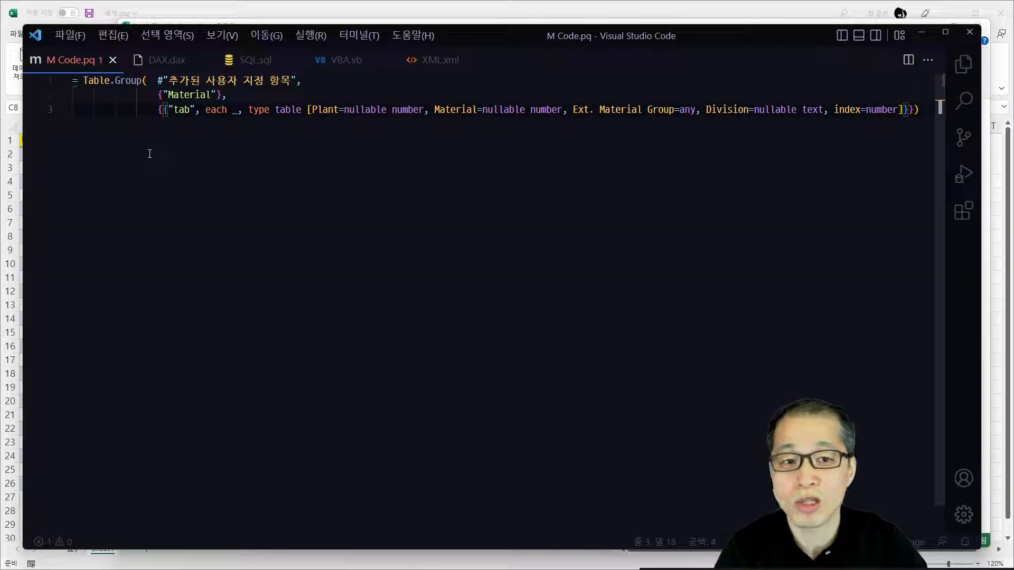
key(Return)
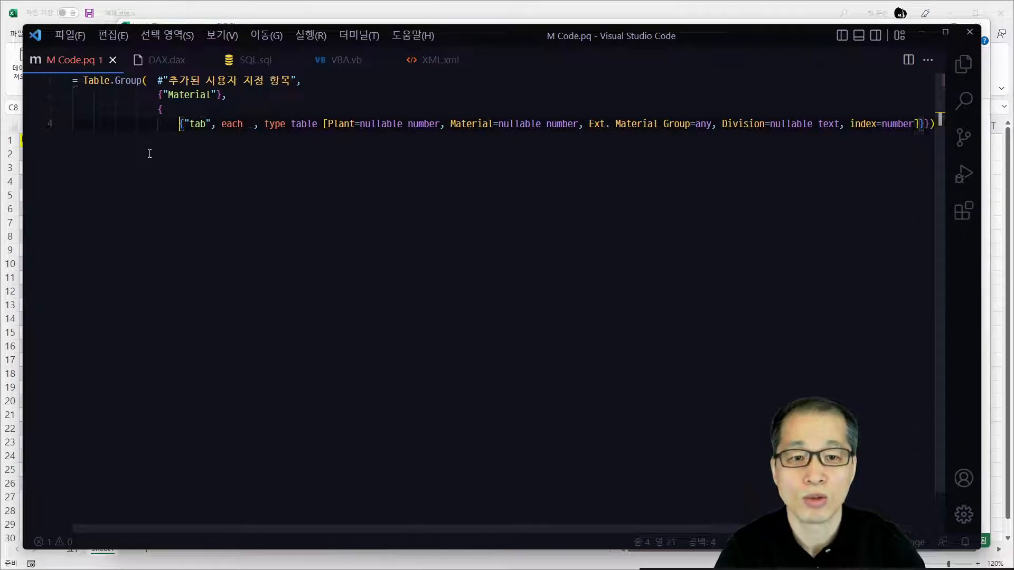
- Remove the column type definition from the tab aggregation, from the comma after each _ through the closing bracket following index=number
key(Right)
key(Right)
key(Right)
key(Right)
key(Right)
key(Right)
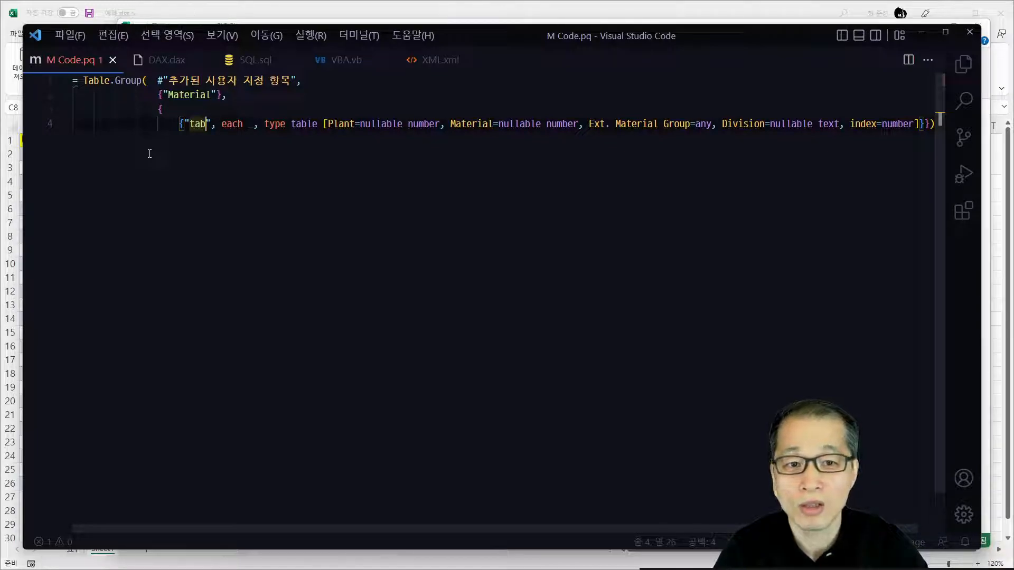
key(Right)
key(Right)
key(Right)
key(Right)
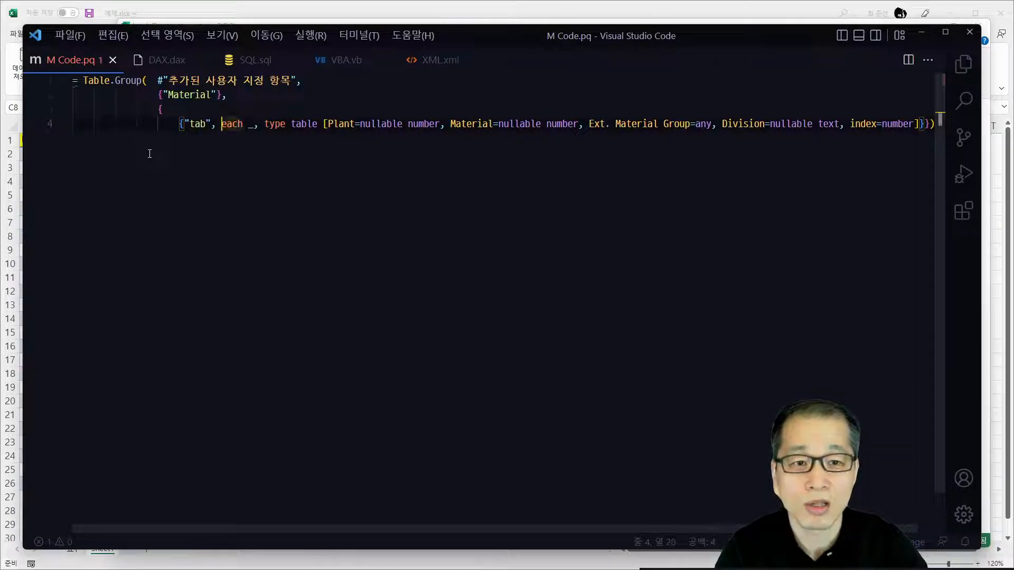
key(Right)
key(Right)
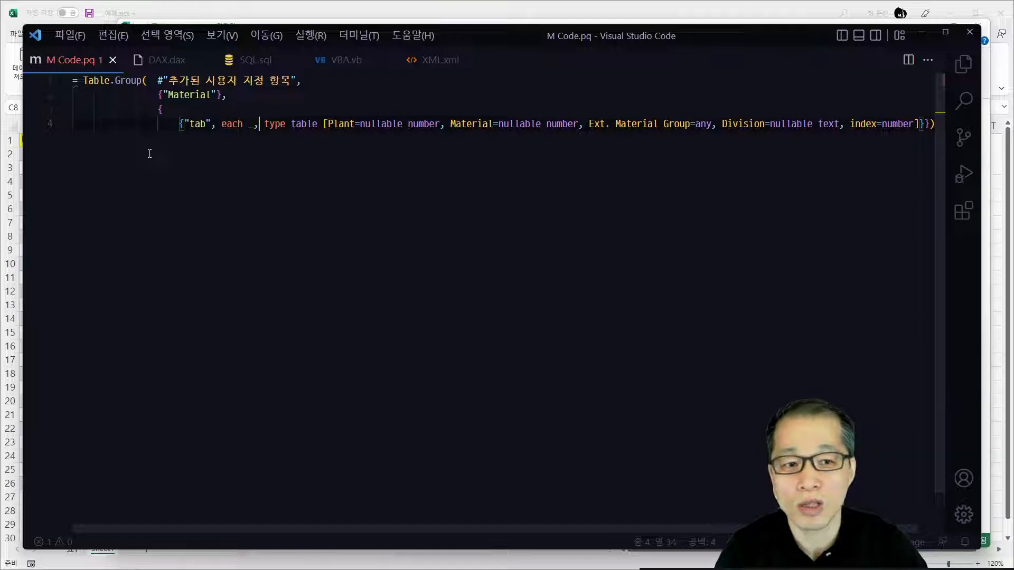
key(Left)
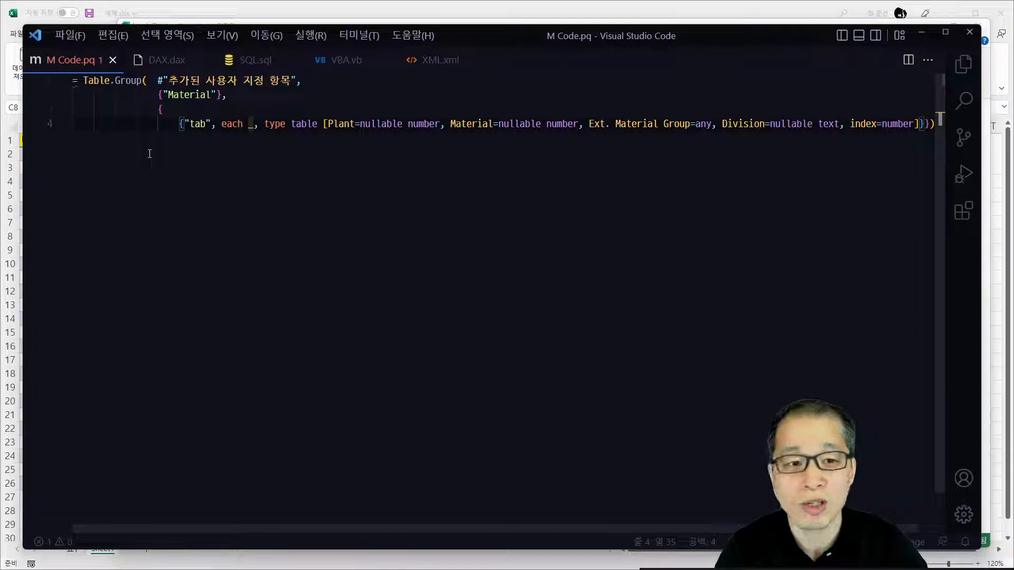
key(shift+Right)
key(shift+Right)
key(shift+Right)
key(shift+Right)
key(shift+Right)
key(shift+Right)
key(shift+Right)
key(shift+Right)
key(shift+Right)
key(shift+Right)
key(shift+Right)
key(shift+Right)
key(shift+Right)
key(shift+Right)
key(shift+Right)
key(shift+Right)
key(shift+Right)
key(shift+Right)
key(shift+Right)
key(shift+Right)
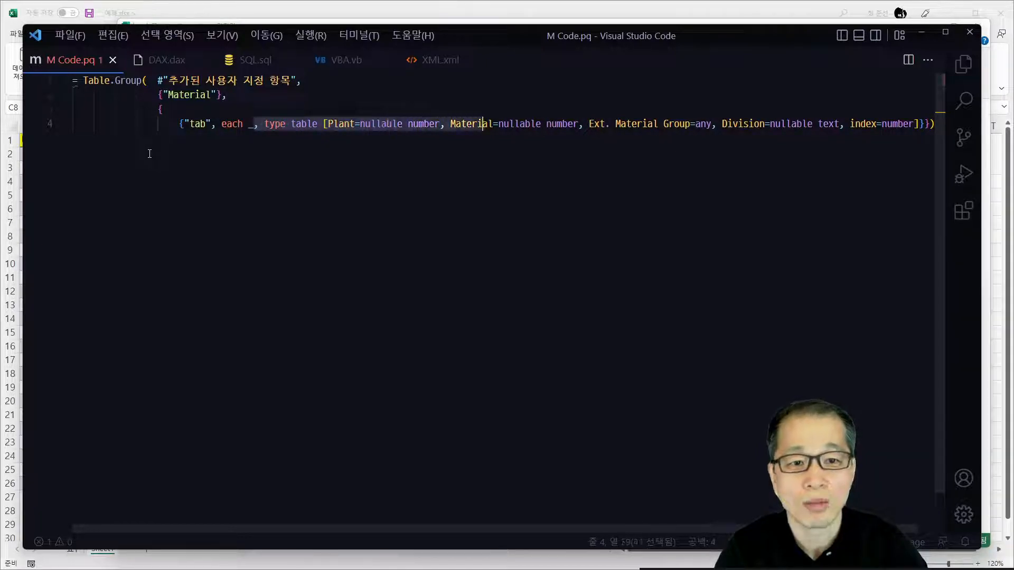
key(shift+Right)
key(shift+Right)
key(shift+Right)
key(shift+Right)
key(shift+Right)
key(shift+Right)
key(shift+Right)
key(shift+Right)
key(shift+Right)
key(shift+Right)
key(shift+Right)
key(shift+Right)
key(shift+Right)
key(shift+Right)
key(shift+Right)
key(shift+Right)
key(shift+Right)
key(shift+Right)
key(shift+Right)
key(shift+Right)
key(shift+Right)
key(shift+Right)
key(shift+Right)
key(shift+Right)
key(shift+Right)
key(shift+Right)
key(shift+Right)
key(shift+Right)
key(shift+Right)
key(shift+Right)
key(shift+Right)
key(shift+Right)
key(shift+Right)
key(shift+Right)
key(shift+Right)
key(shift+Right)
key(shift+Right)
key(shift+Right)
key(shift+Right)
key(shift+Right)
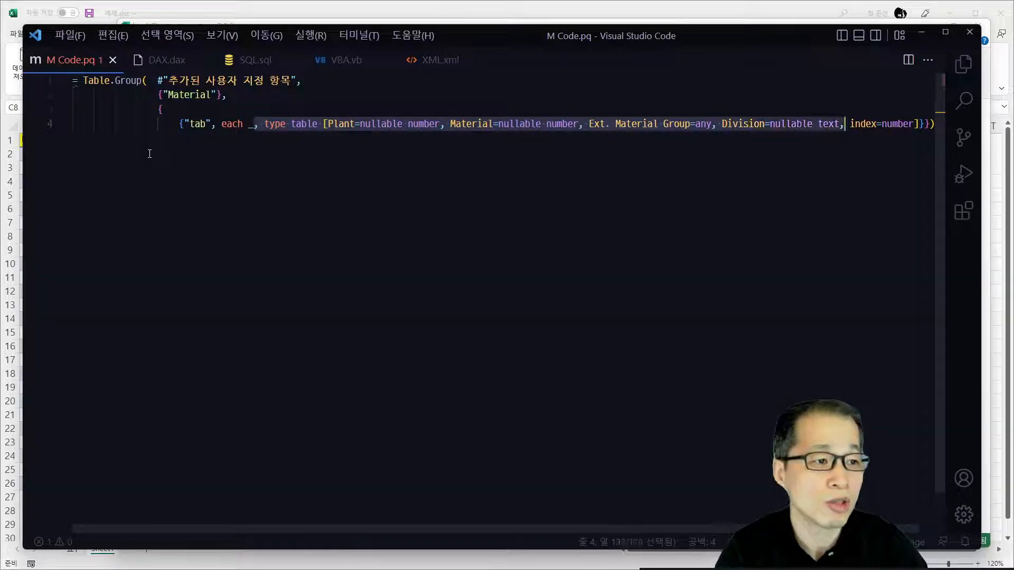
key(shift+Right)
key(shift+Right)
key(shift+Right)
key(shift+Right)
key(shift+Right)
key(shift+Right)
key(shift+Right)
key(shift+Right)
key(shift+Right)
key(shift+Right)
key(shift+Right)
key(shift+Right)
key(shift+Right)
key(shift+Right)
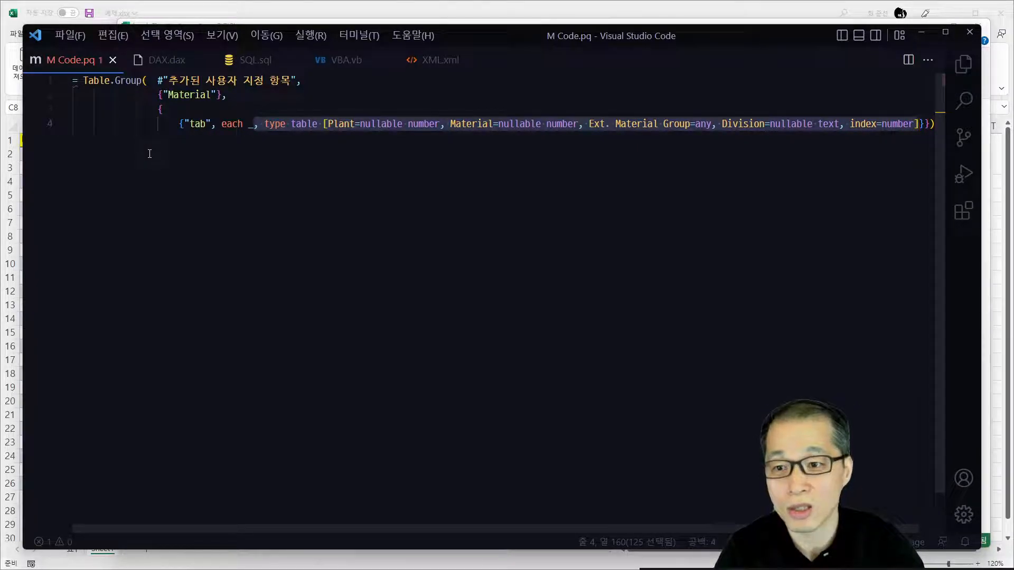
key(BackSpace)
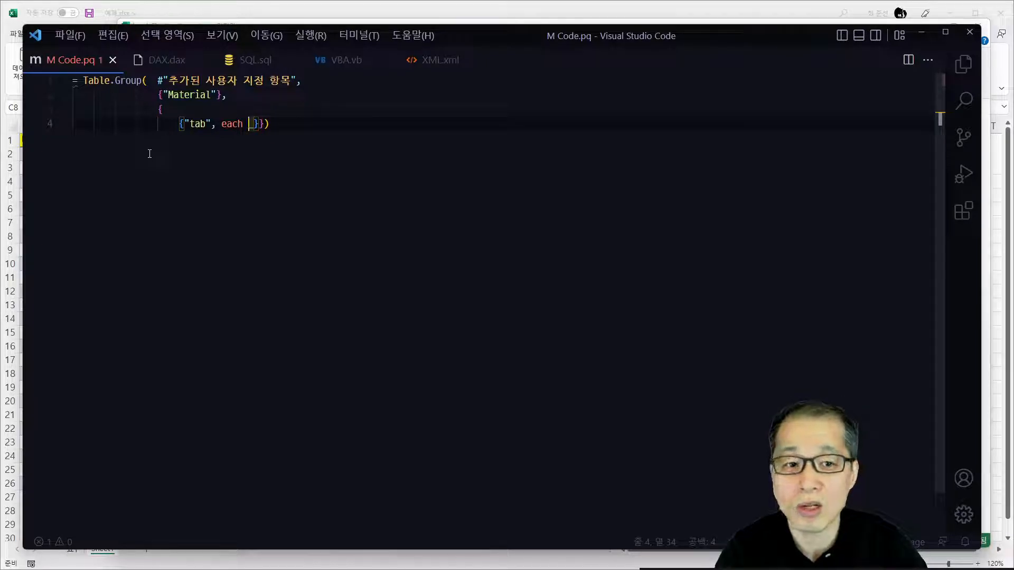
- Start a Table.Sort call around the underscore in the tab aggregation, with _ as its first argument followed by a comma
key(shift+Right)
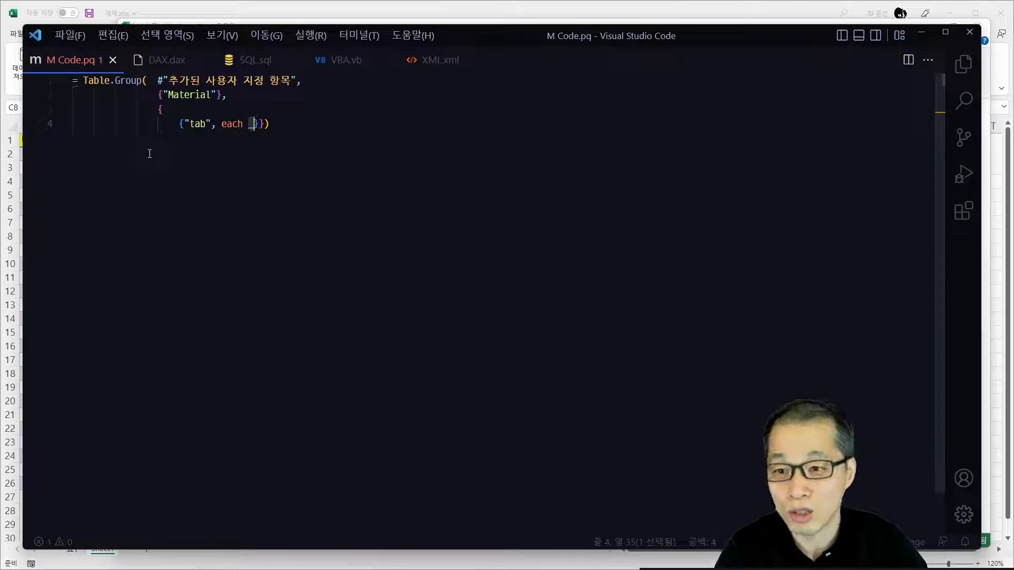
key(shift+Left)
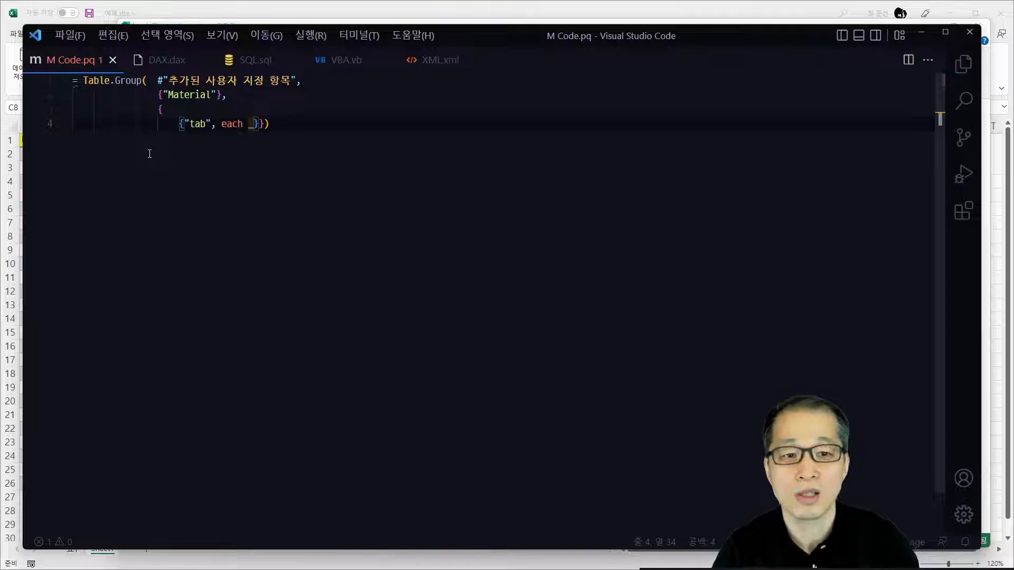
text(Table.)
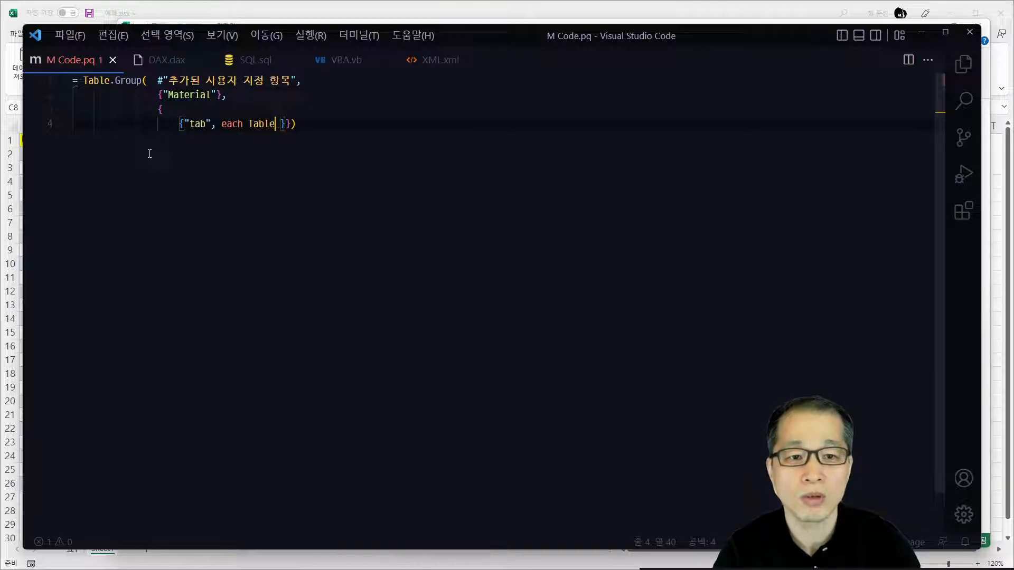
text(Sort)
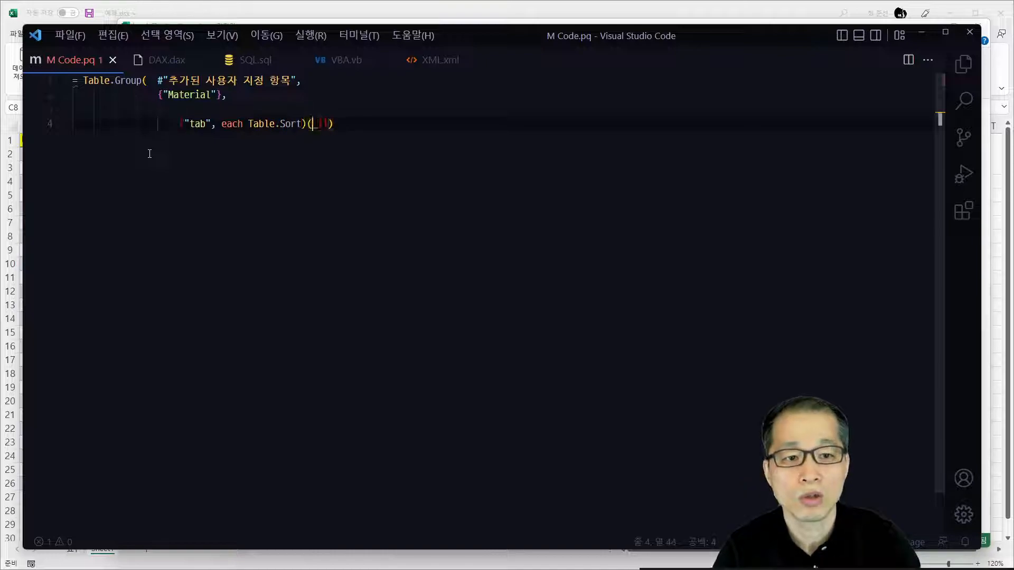
text(()
key(Right)
text(,)
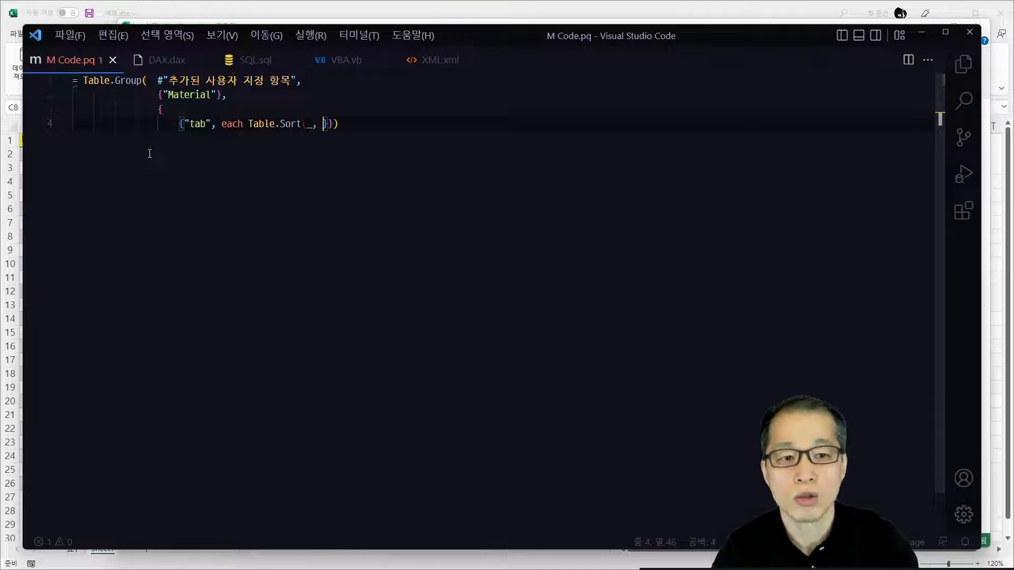
- Add {"index"} as the sort criterion of Table.Sort in the tab aggregation and close the call's parenthesis
key(Left)
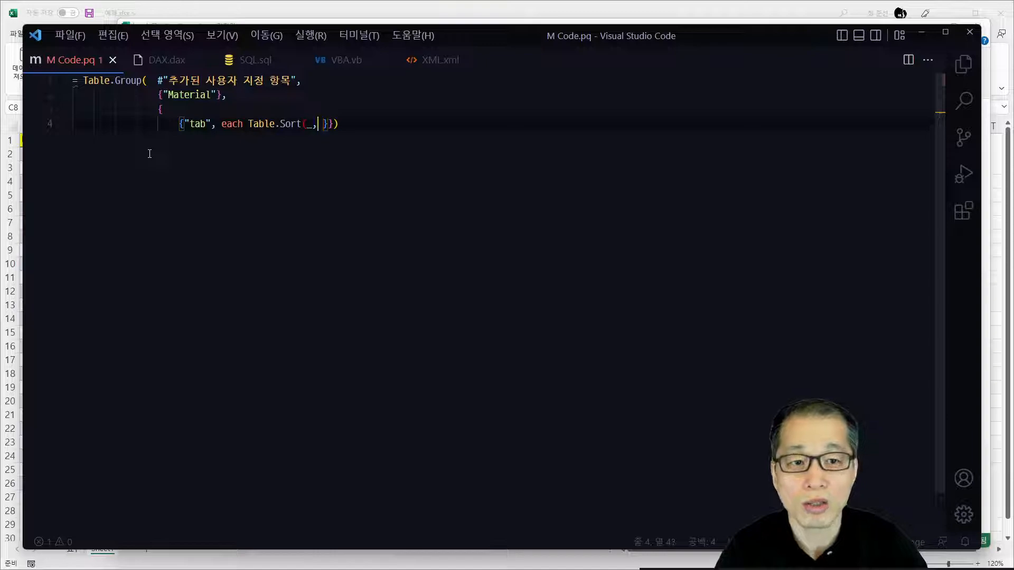
key(Right)
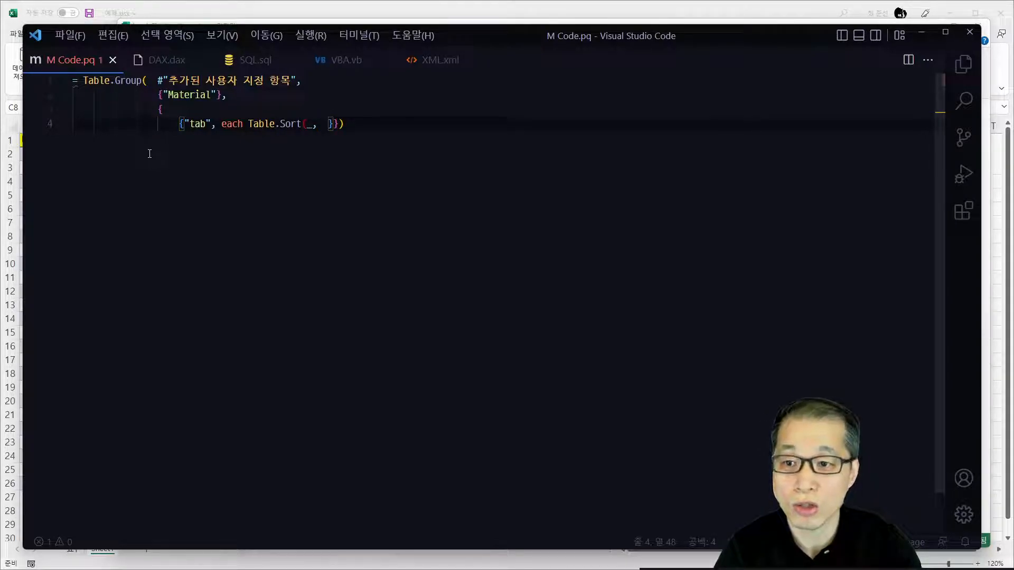
text({)
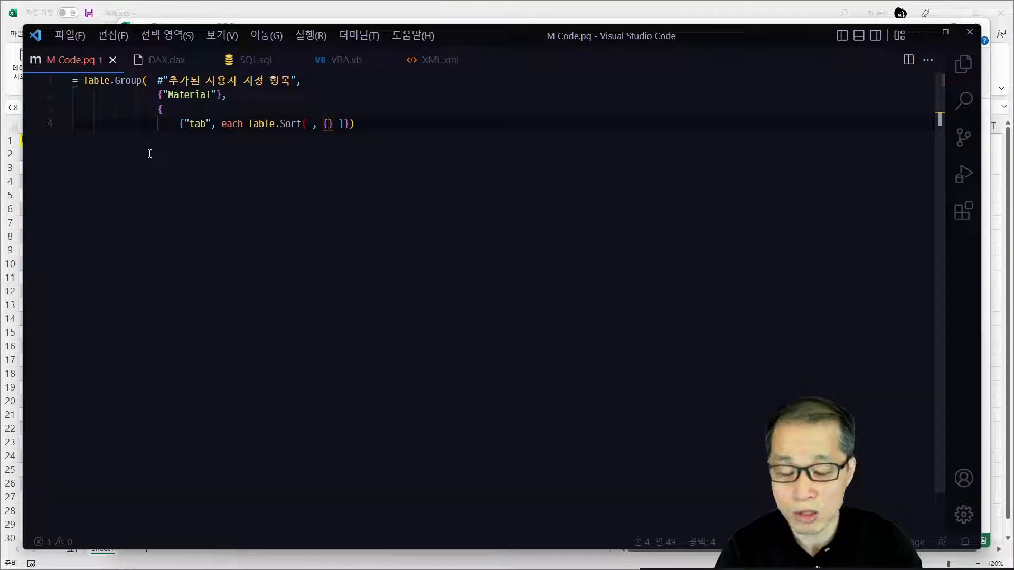
text(")
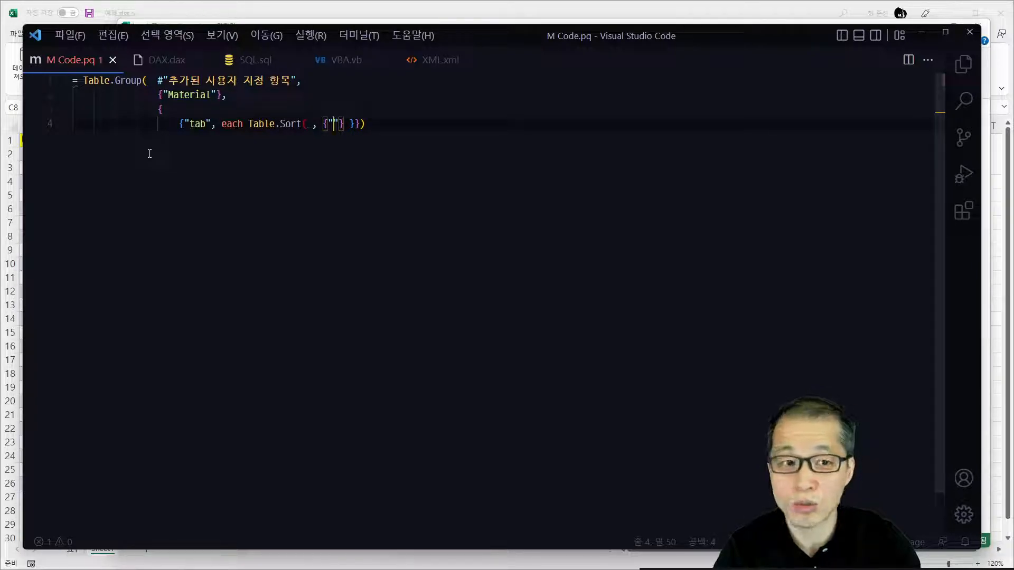
text(index")
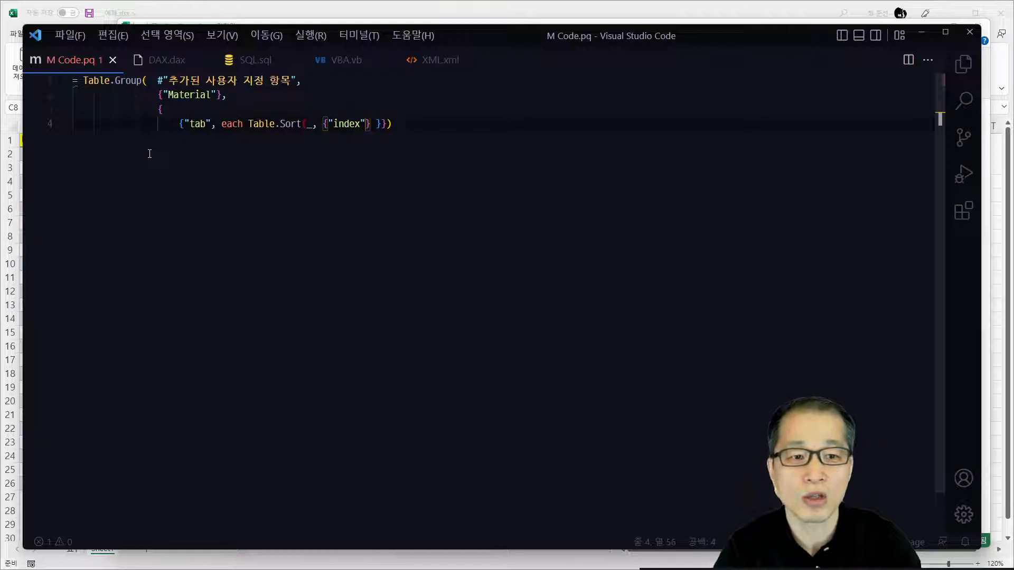
text(}))
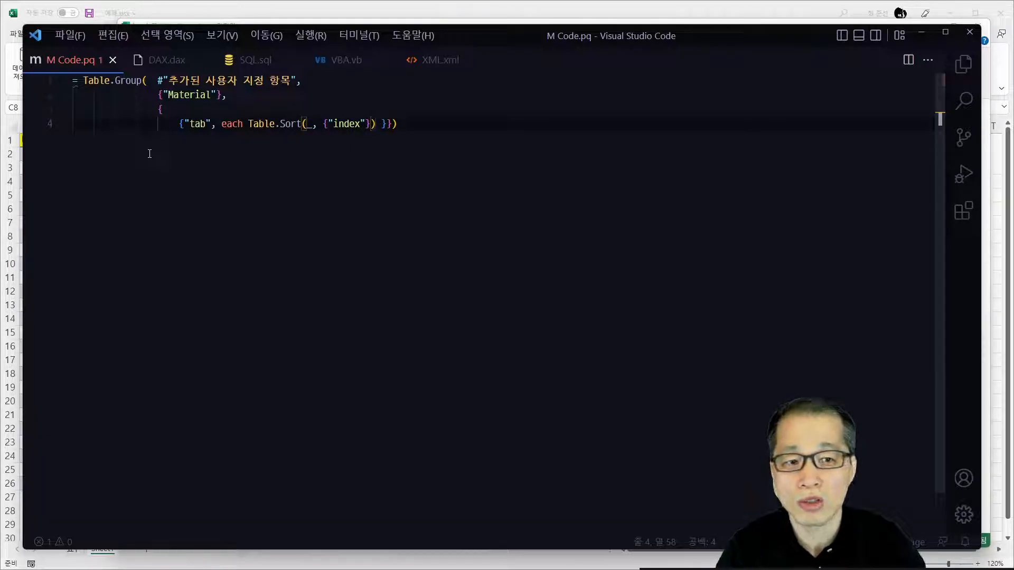
key(Right)
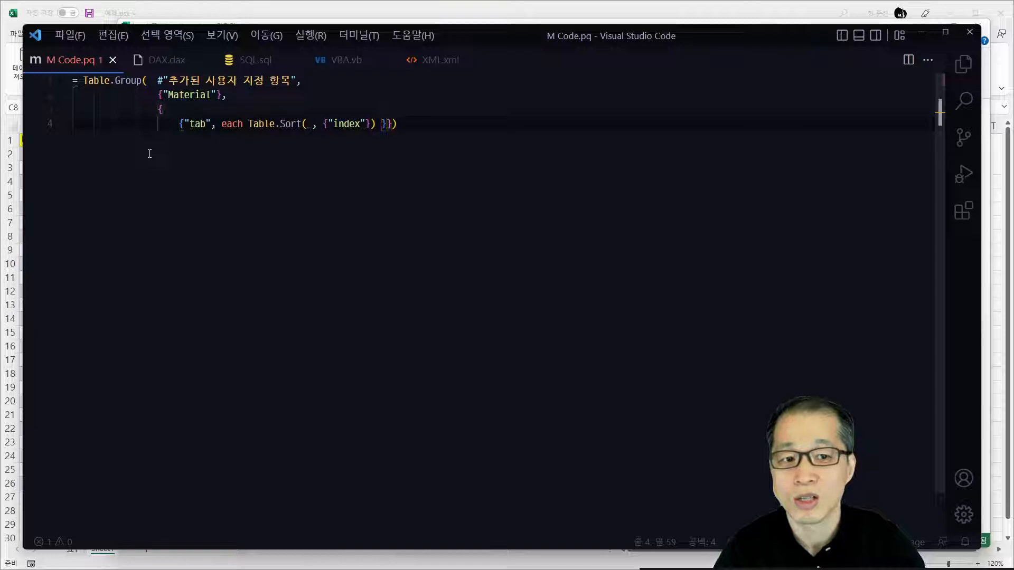
- Put the aggregation list's outer closing brace and the closing parenthesis of Table.Group on separate lines, aligned with their opening levels
key(Left)
key(Right)
key(Right)
key(Return)
key(BackSpace)
key(Return)
key(BackSpace)
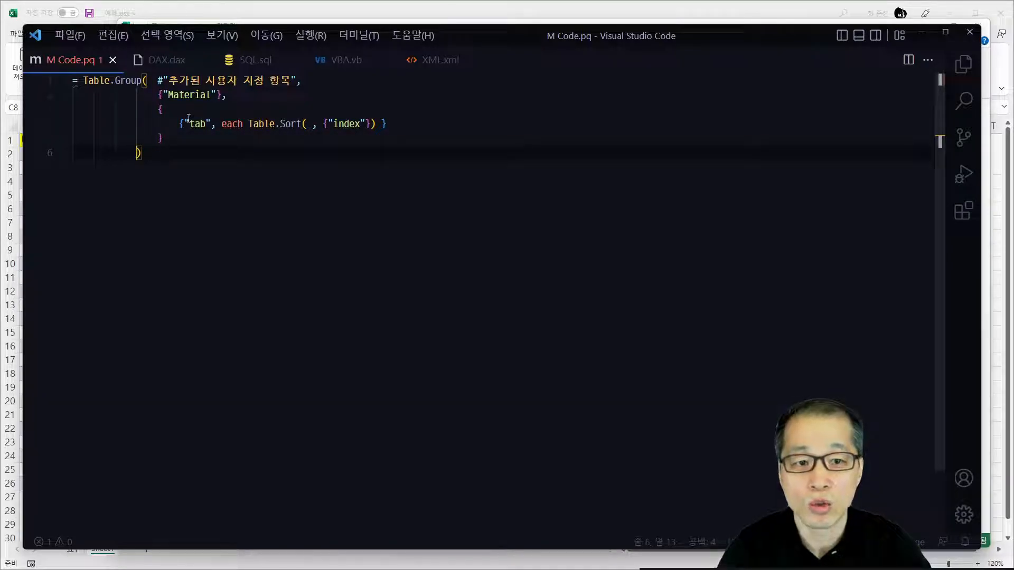
- Copy the entire Table.Group formula with Table.Sort and switch to the Power Query editor
drag(222, 126, 392, 128)
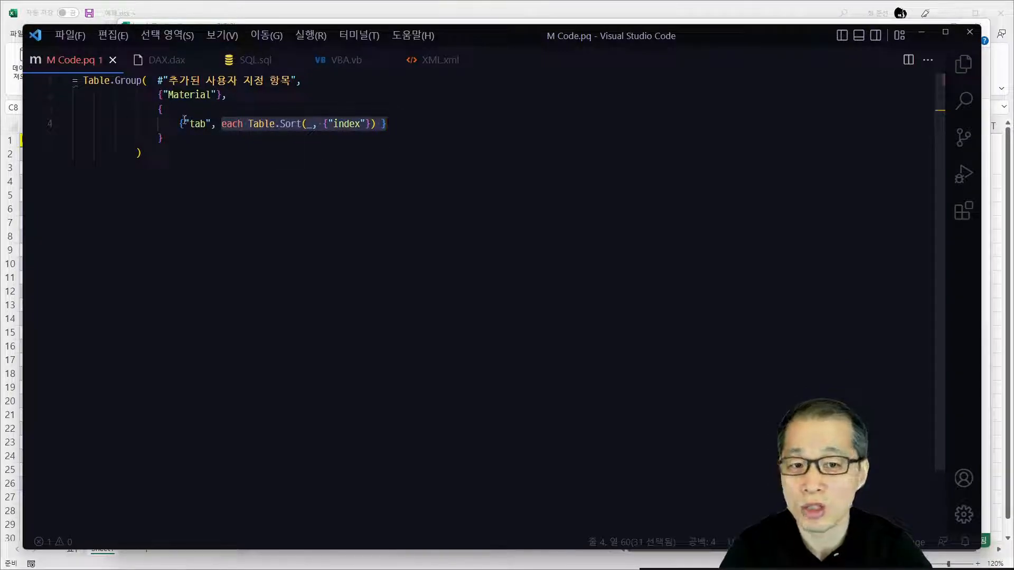
drag(174, 153, 74, 78)
right_click(148, 104)
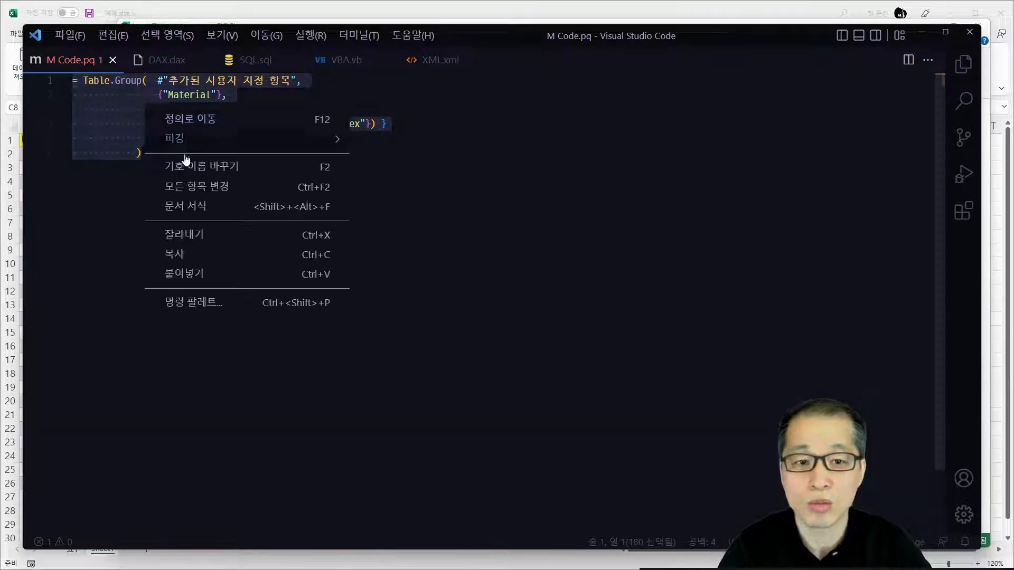
click(190, 253)
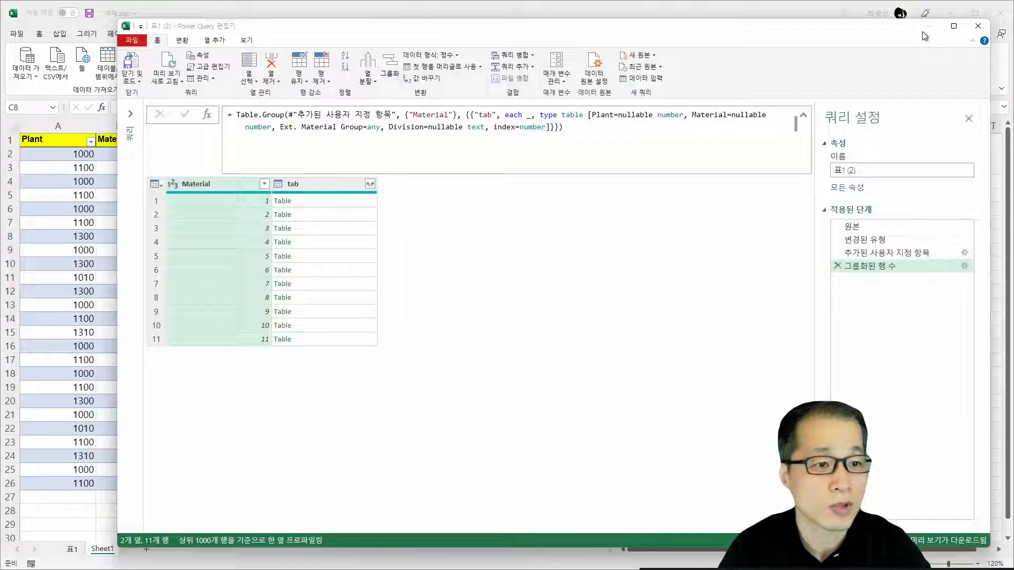
click(922, 32)
- Replace the whole formula of the 그룹화된 행 수 step with the copied Table.Sort version and apply it
click(631, 137)
key(ctrl+a)
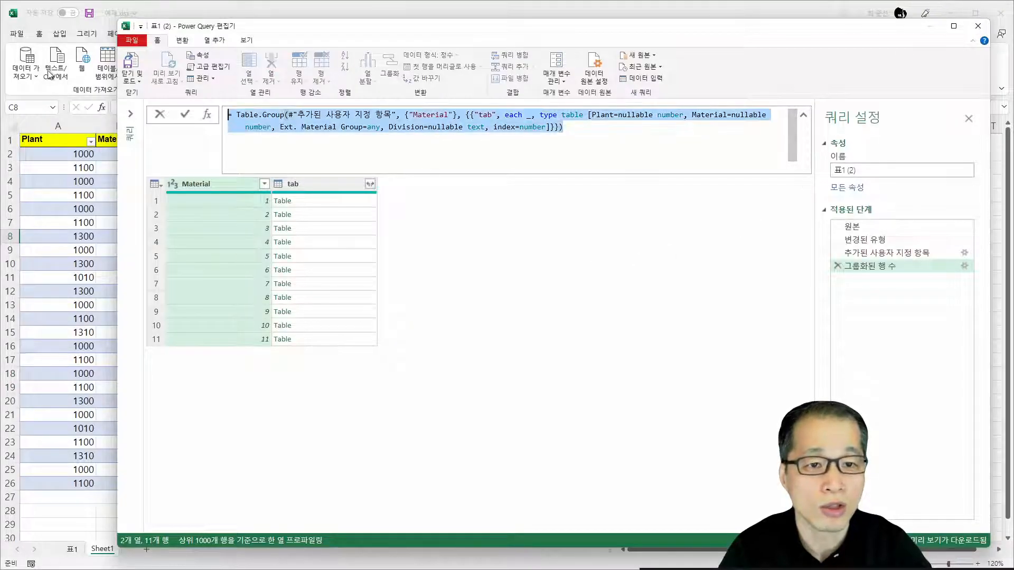
key(ctrl+v)
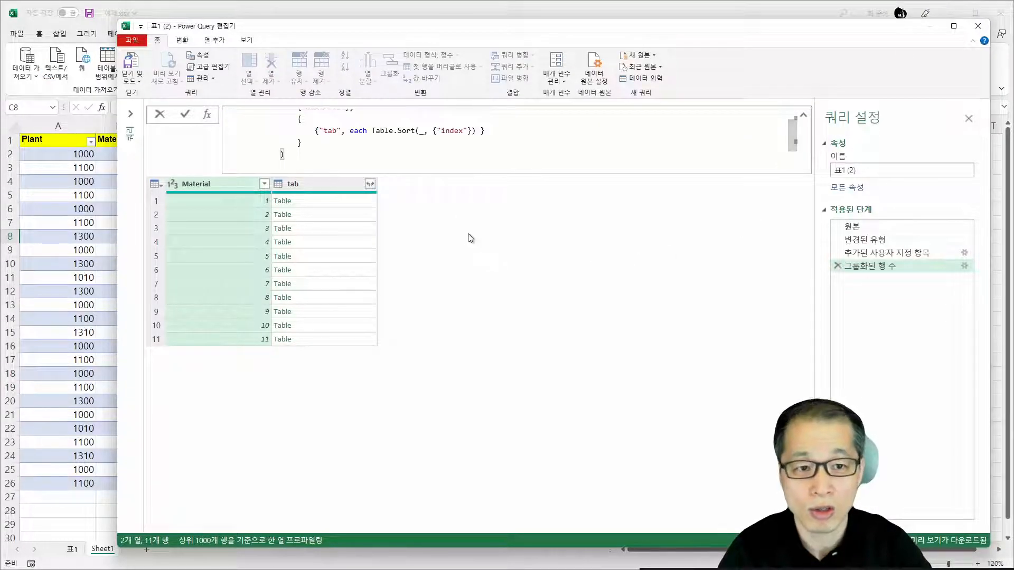
key(Return)
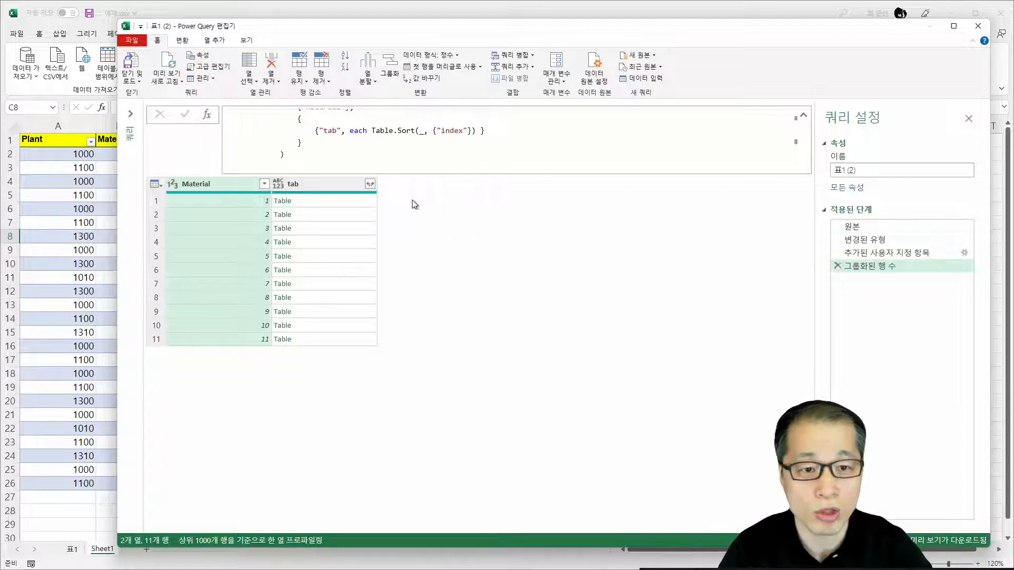
click(802, 116)
click(802, 116)
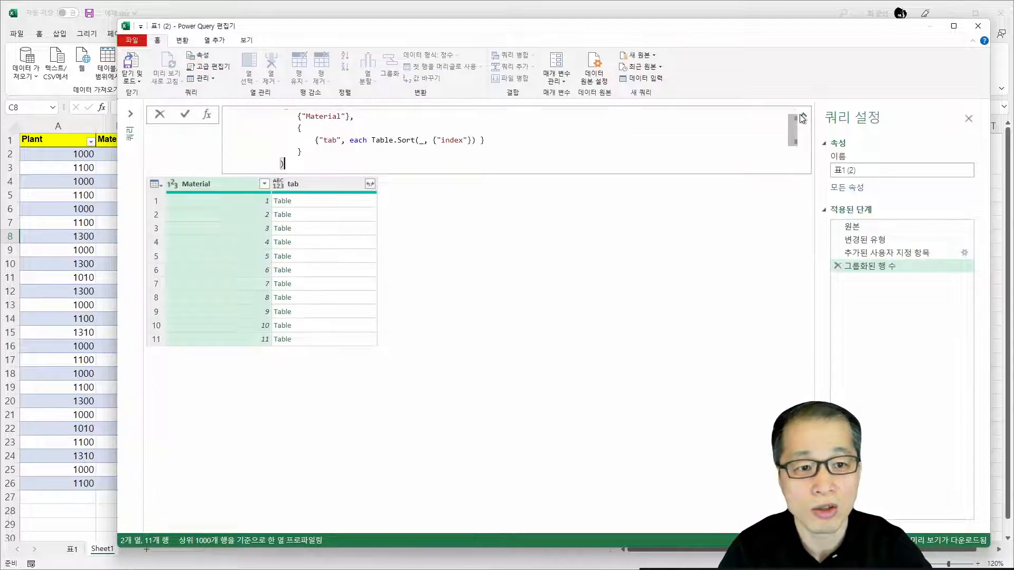
- Preview the nested tables in the tab column for Materials 1 to 11 to check their row order by index
click(334, 201)
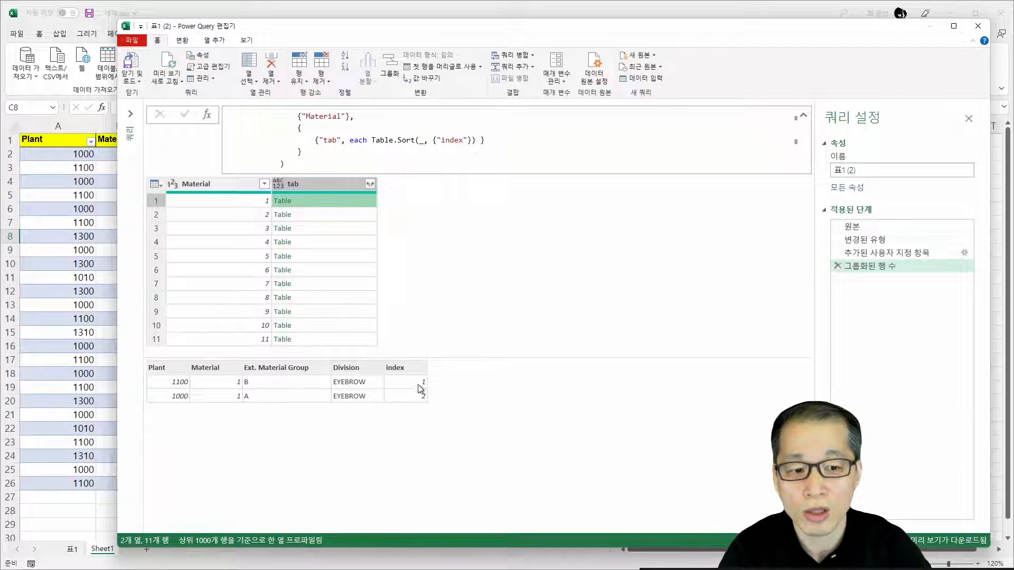
click(339, 212)
click(334, 229)
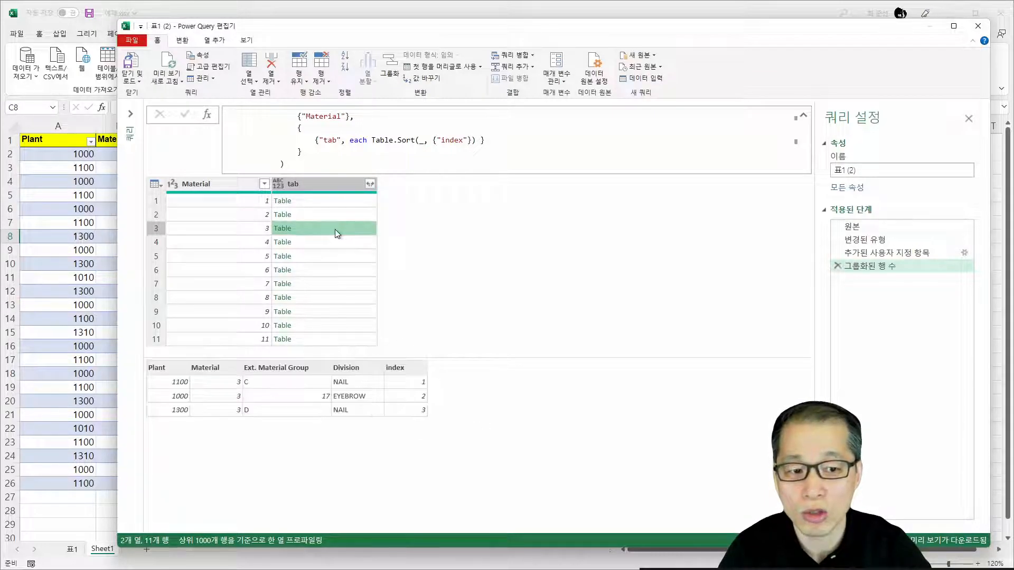
click(334, 242)
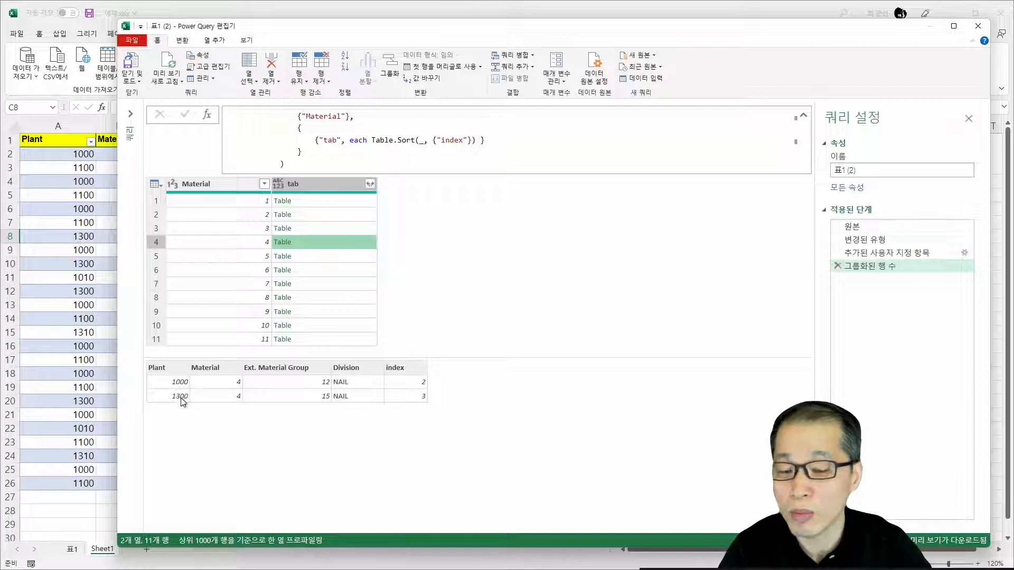
click(337, 256)
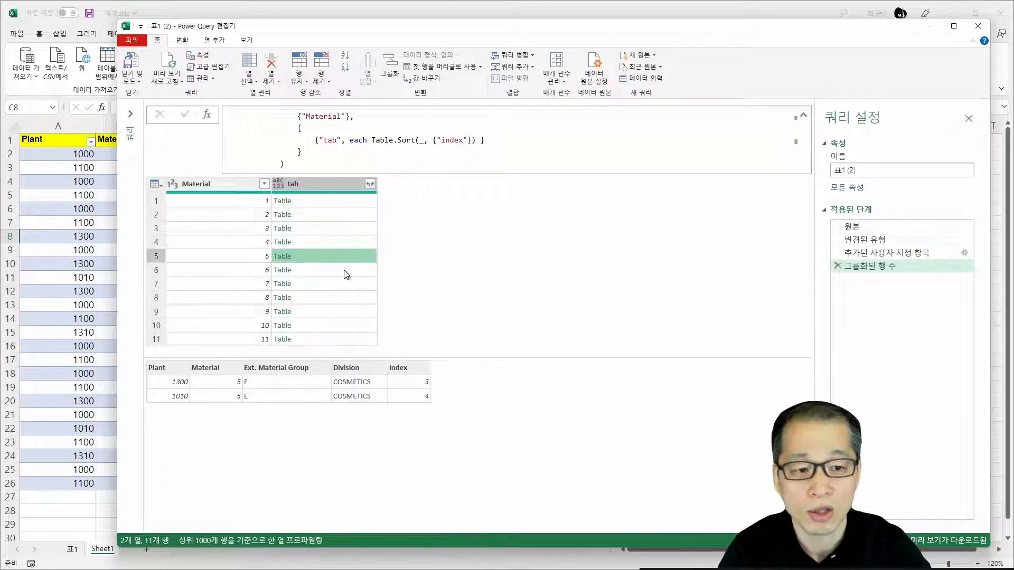
click(344, 270)
click(348, 284)
click(347, 297)
click(348, 312)
click(349, 323)
click(350, 338)
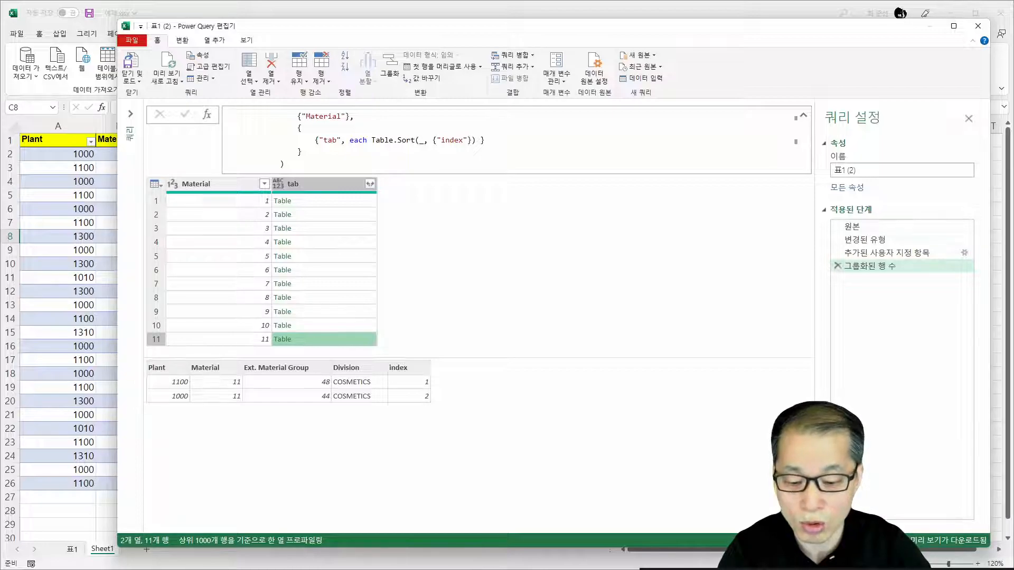
- Switch to Visual Studio Code and wrap the Table.Sort call of the tab aggregation in Table.First( )
key(alt+Tab)
click(275, 144)
click(251, 124)
text(Table.First)
key(Right)
key(Right)
key(Right)
key(Right)
key(Right)
key(Right)
text())
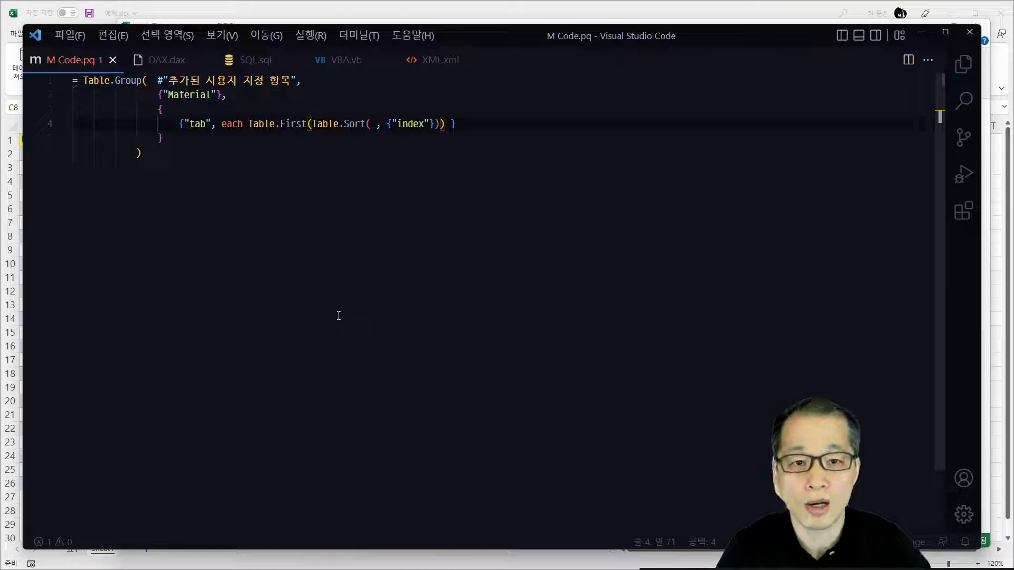
- Copy the full Table.First formula, replace the 그룹화된 행 수 step's formula with it in Power Query, and apply it
key(ctrl+a)
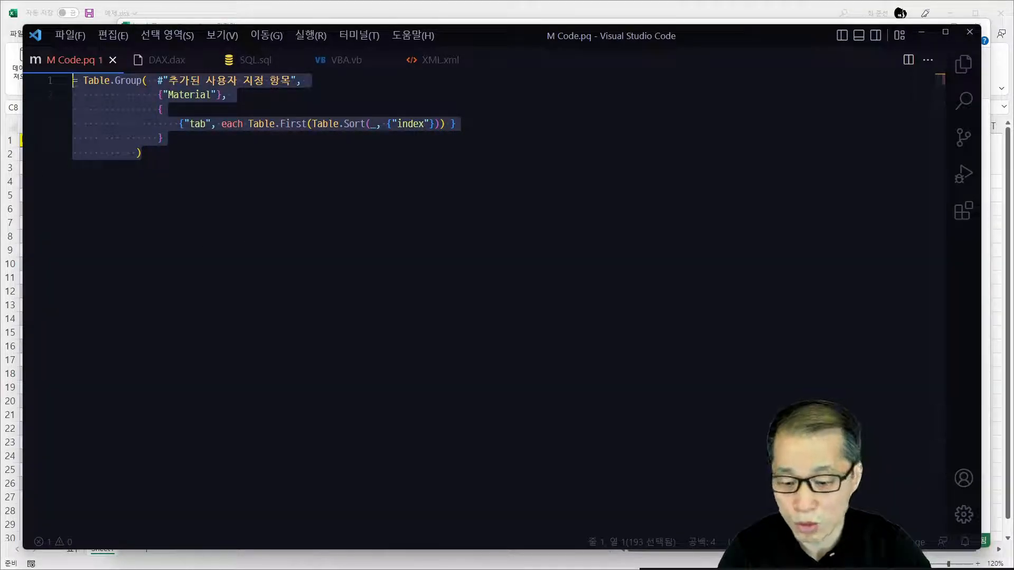
key(alt+Tab)
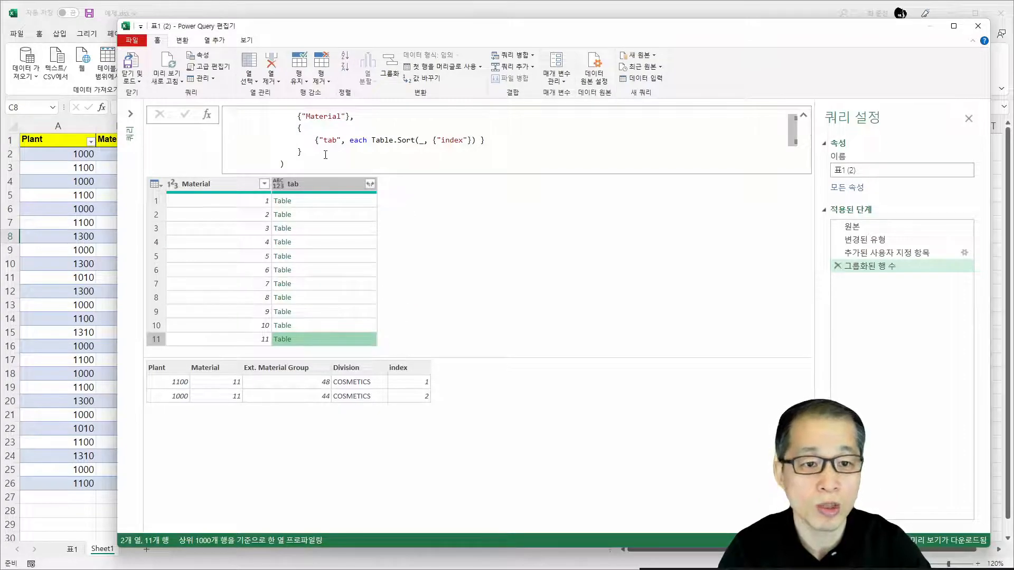
key(ctrl+a)
key(ctrl+v)
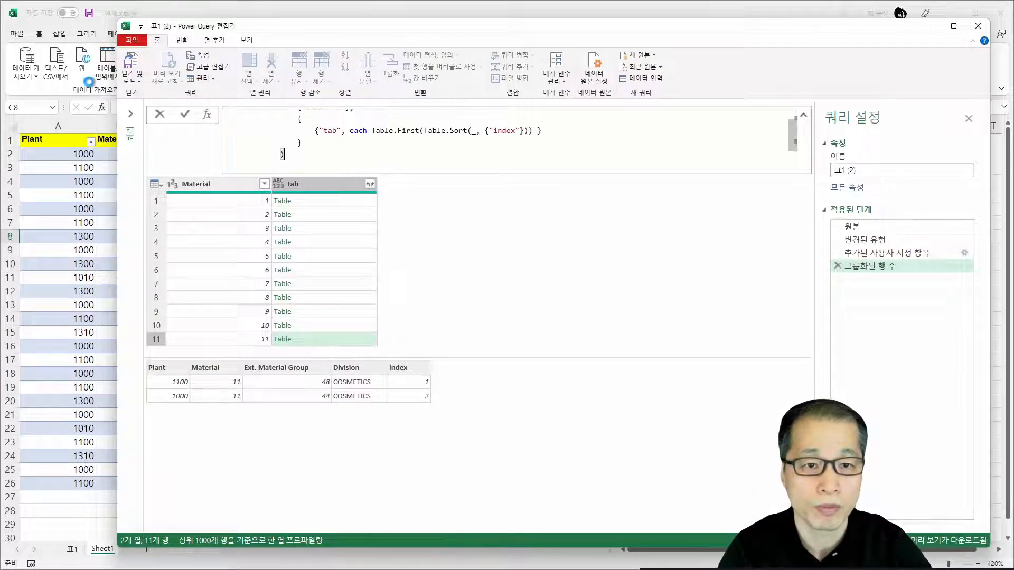
key(Return)
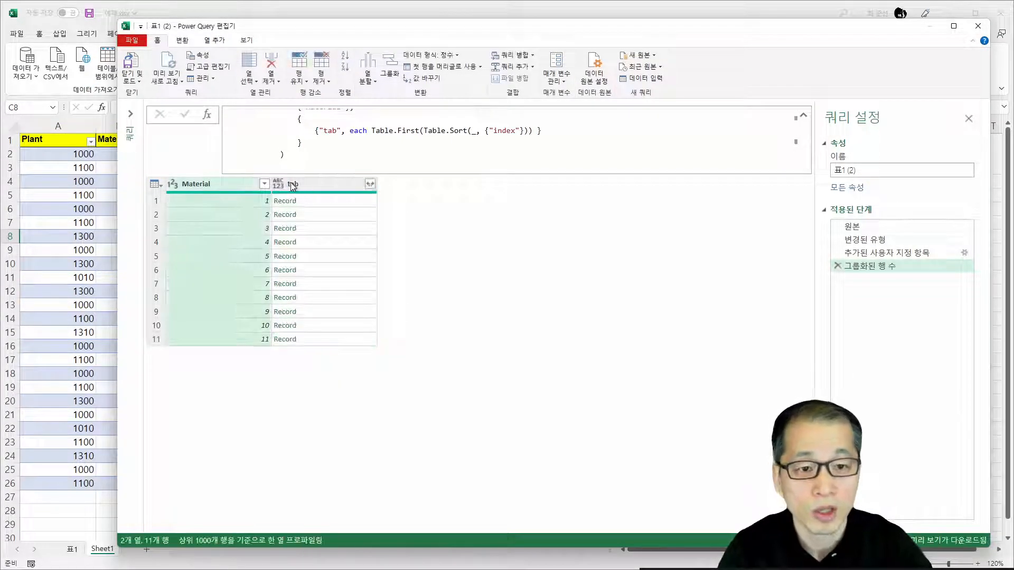
- Preview the records in the tab column for Materials 1 to 6 to check which Plant was kept
click(319, 204)
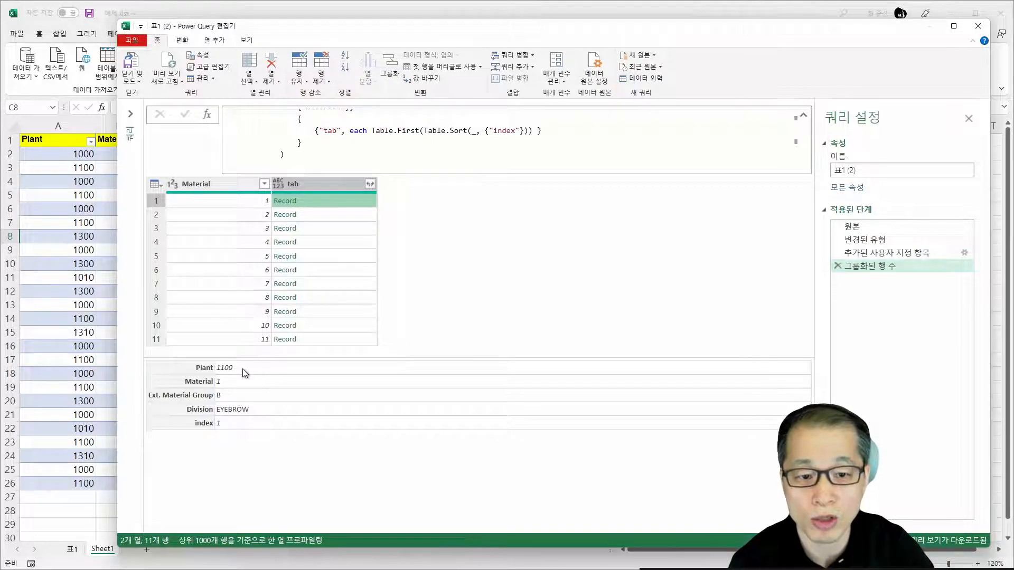
click(346, 217)
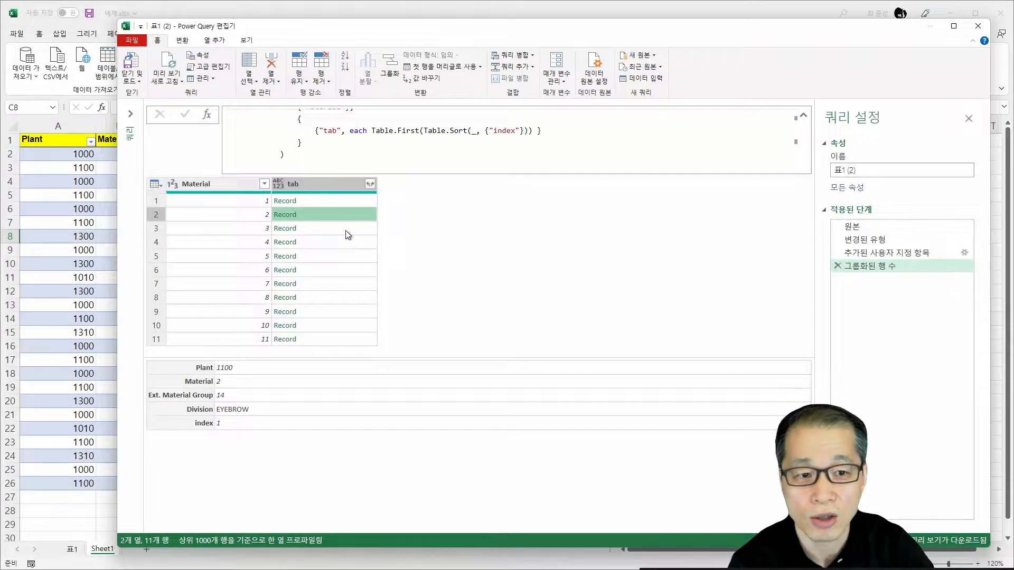
click(346, 230)
click(348, 242)
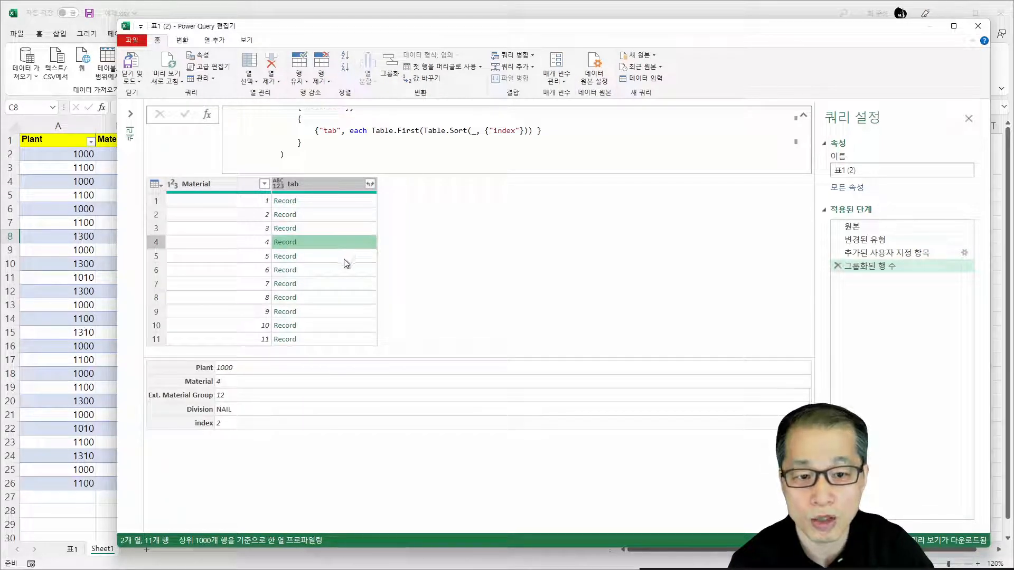
click(345, 260)
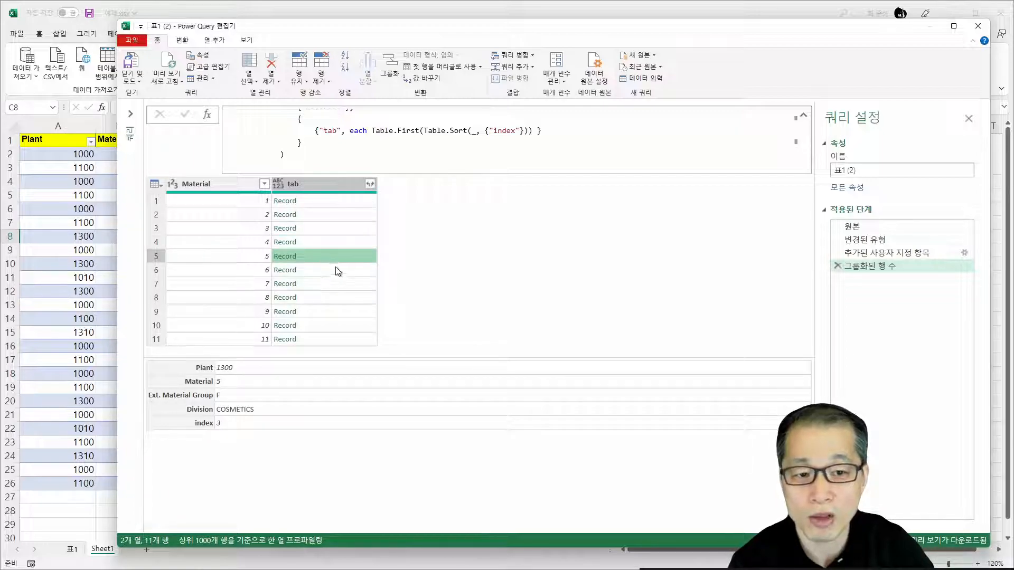
click(338, 271)
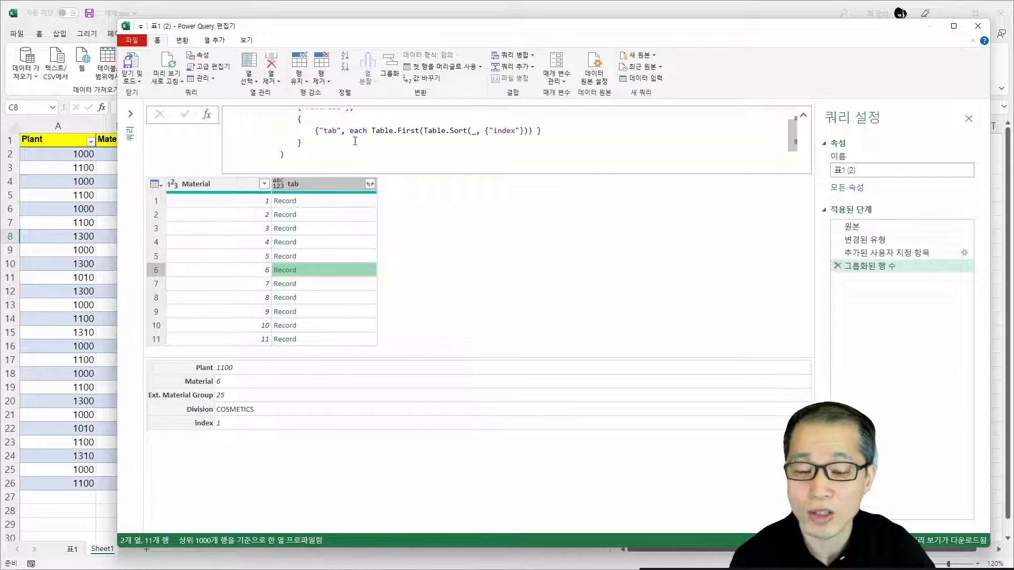
- Collapse the formula bar and remove the Material column from the grouped result
scroll(804, 118, up, 2)
click(805, 115)
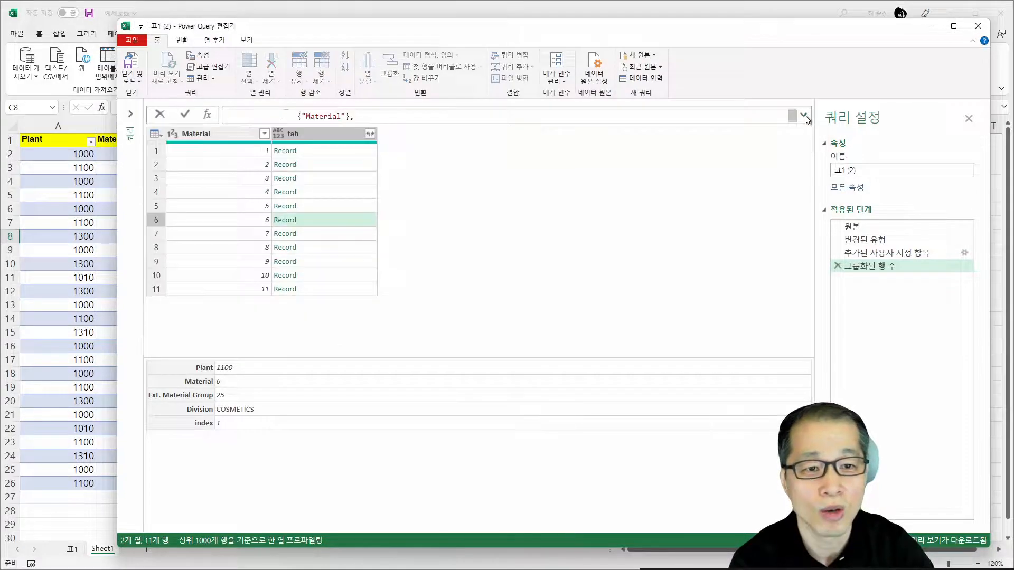
click(360, 151)
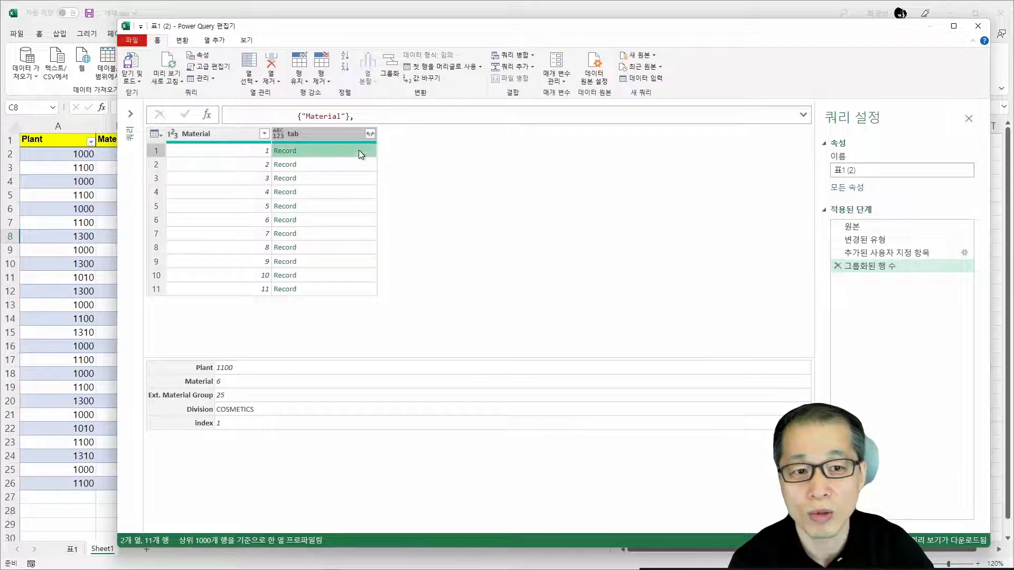
click(213, 135)
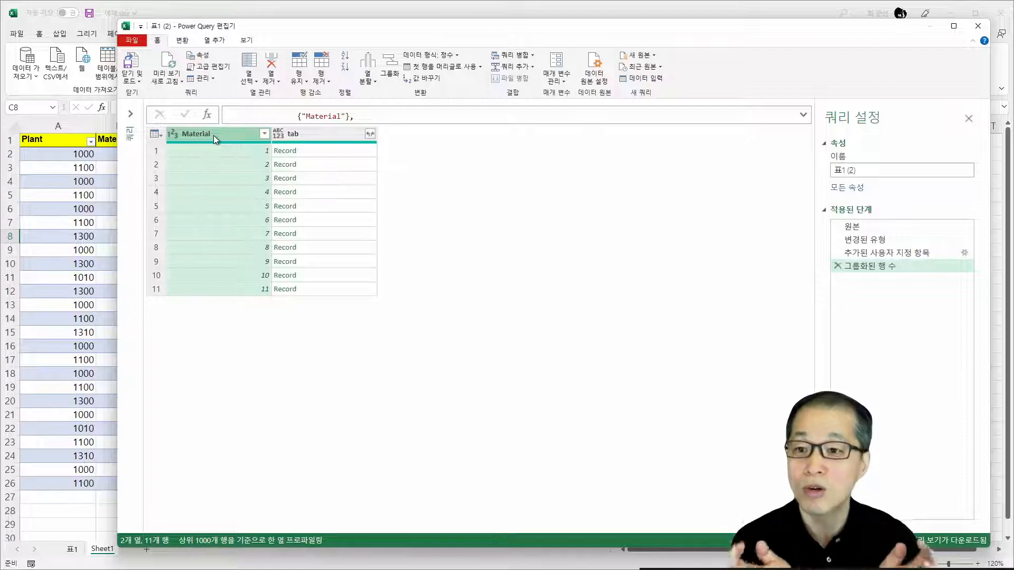
click(271, 59)
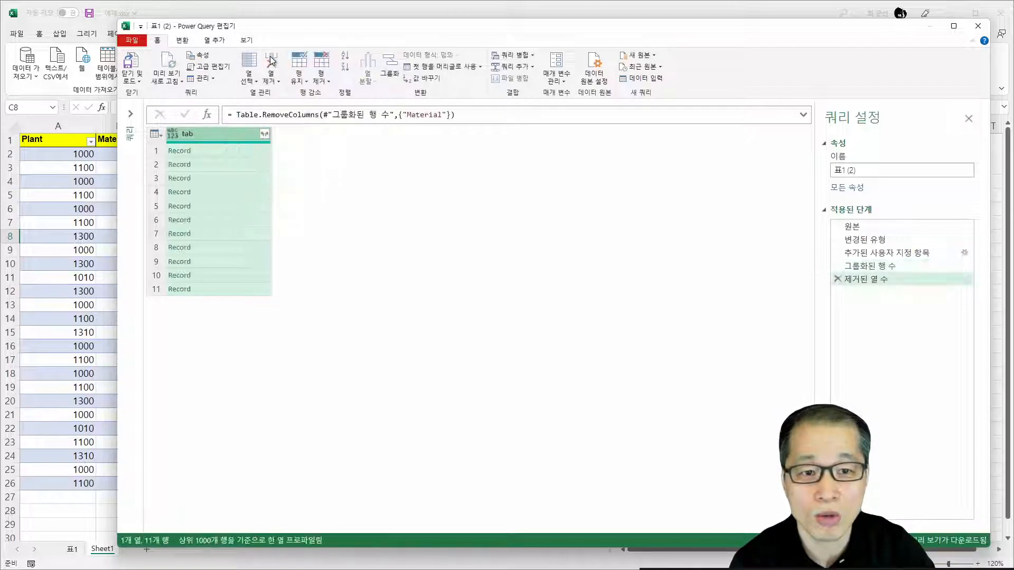
- Expand the tab column's records into all their fields without using the original column name as a prefix
click(264, 133)
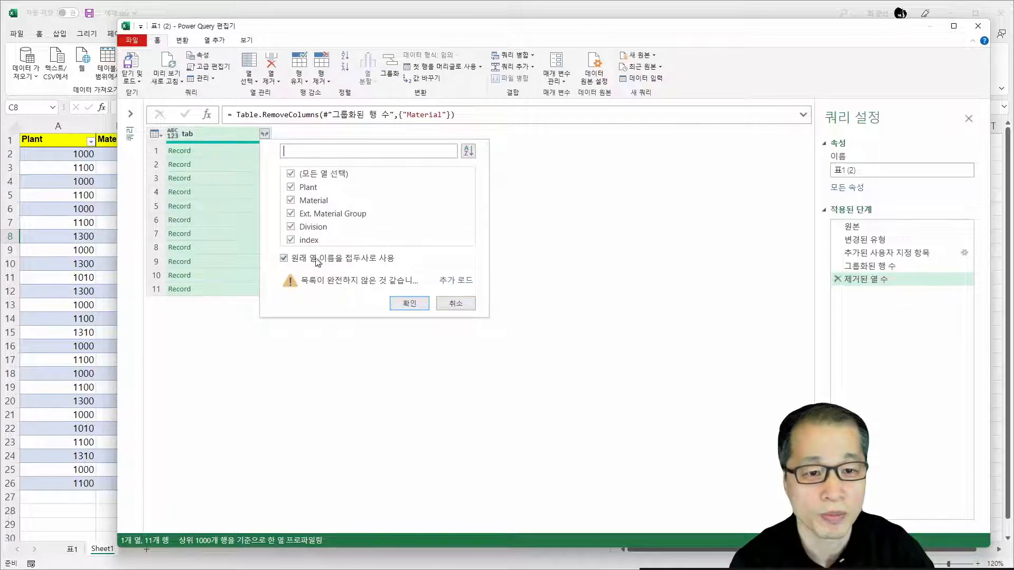
click(316, 259)
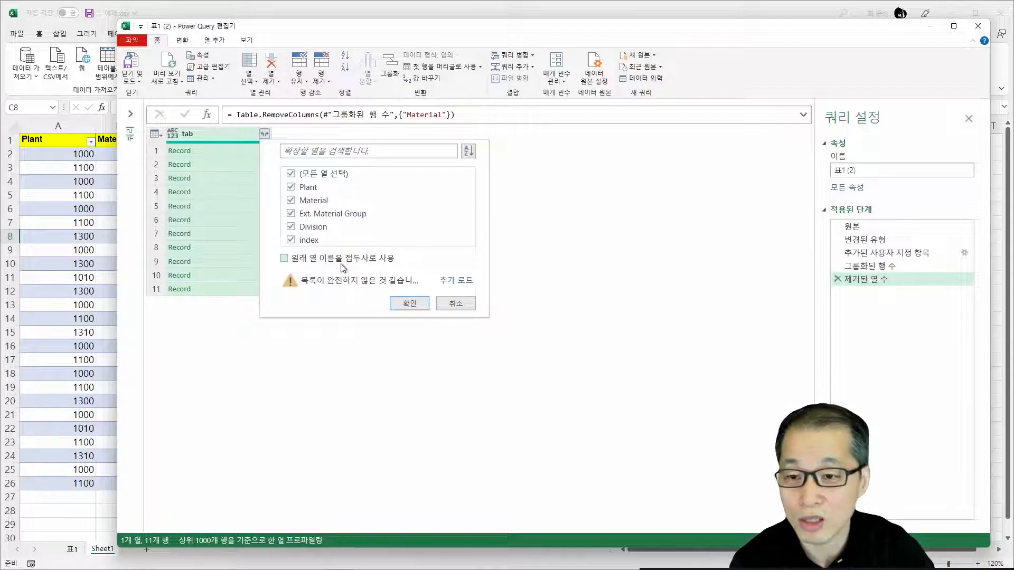
click(407, 305)
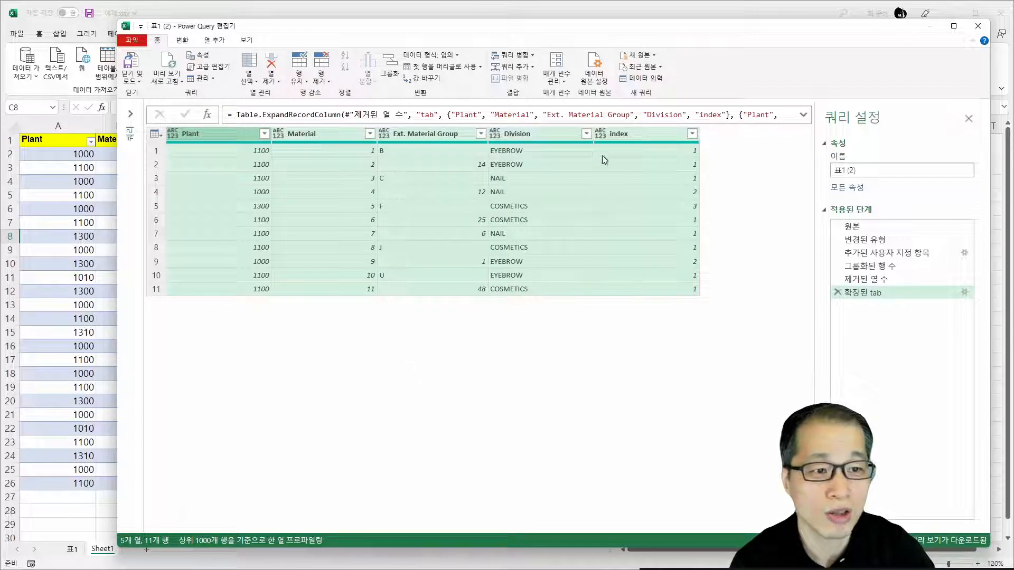
- Remove the index column from the expanded result
click(600, 133)
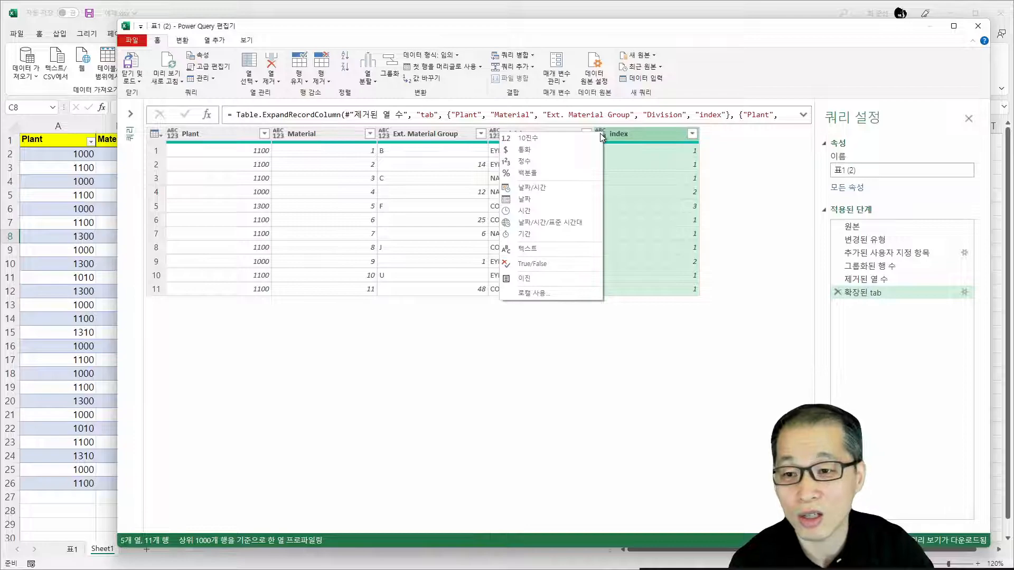
click(622, 137)
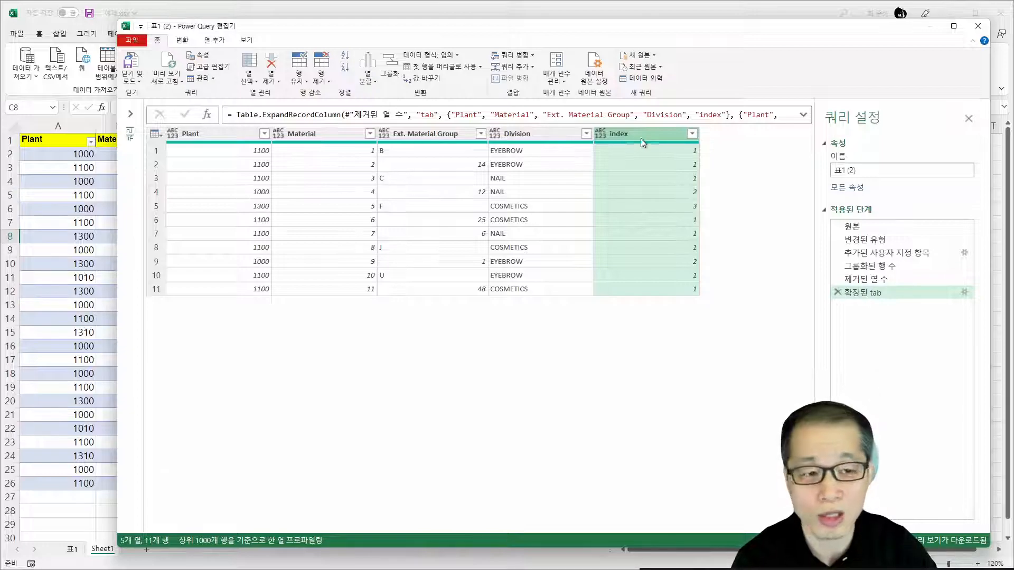
click(271, 62)
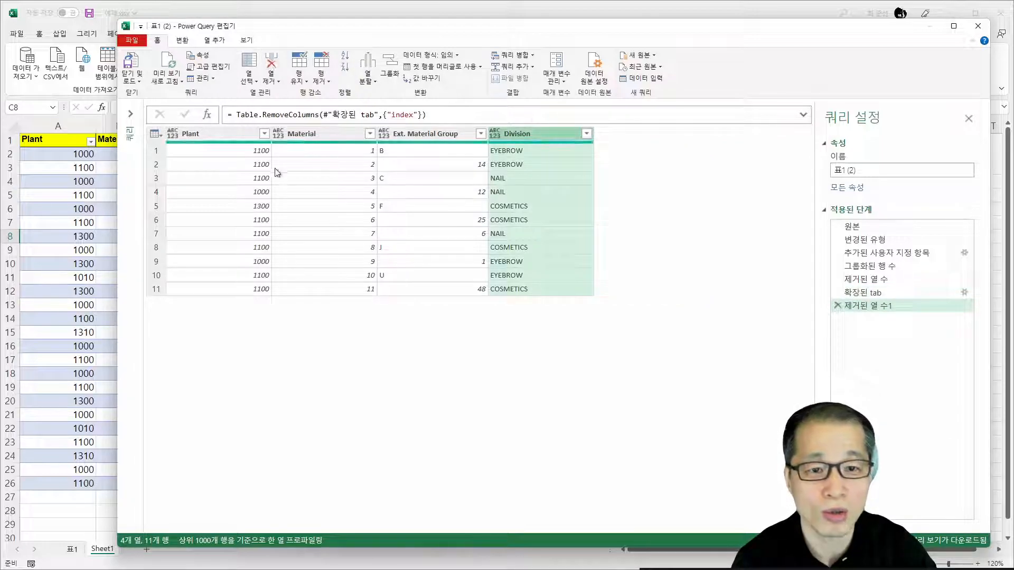
- Set the Plant and Material columns to decimal number type and the Ext. Material Group and Division columns to text type
click(179, 135)
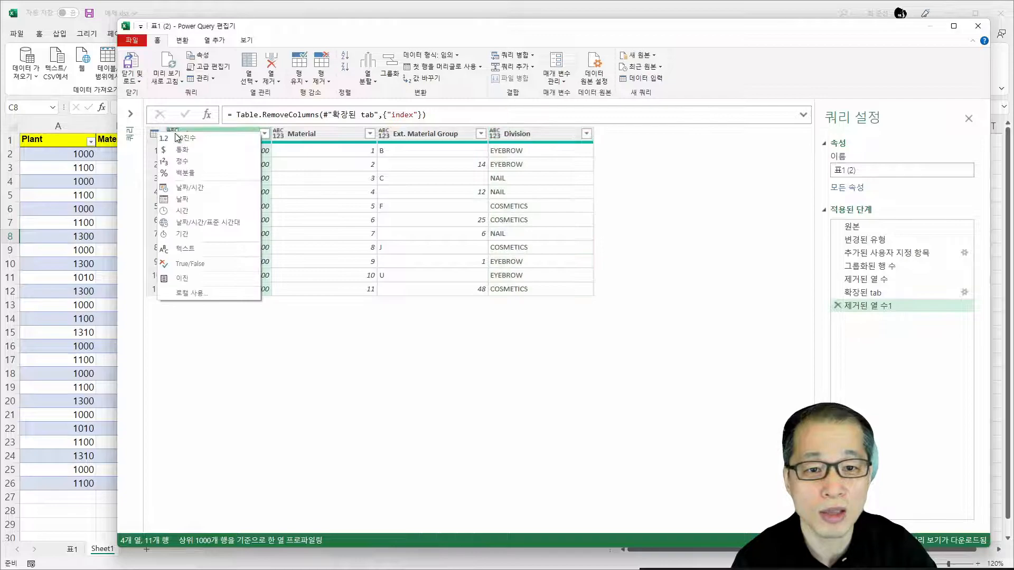
click(182, 141)
click(277, 133)
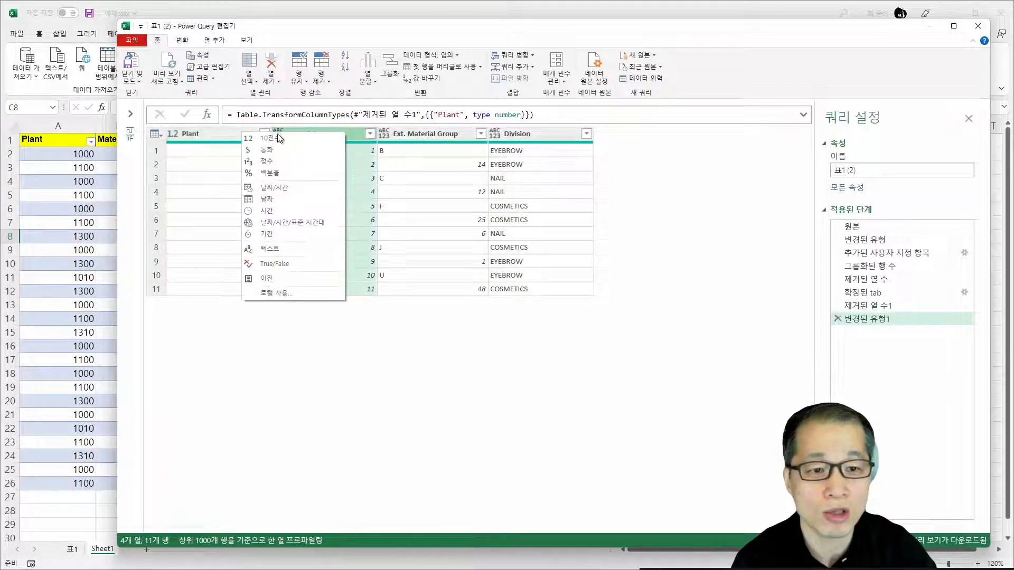
click(280, 142)
click(386, 136)
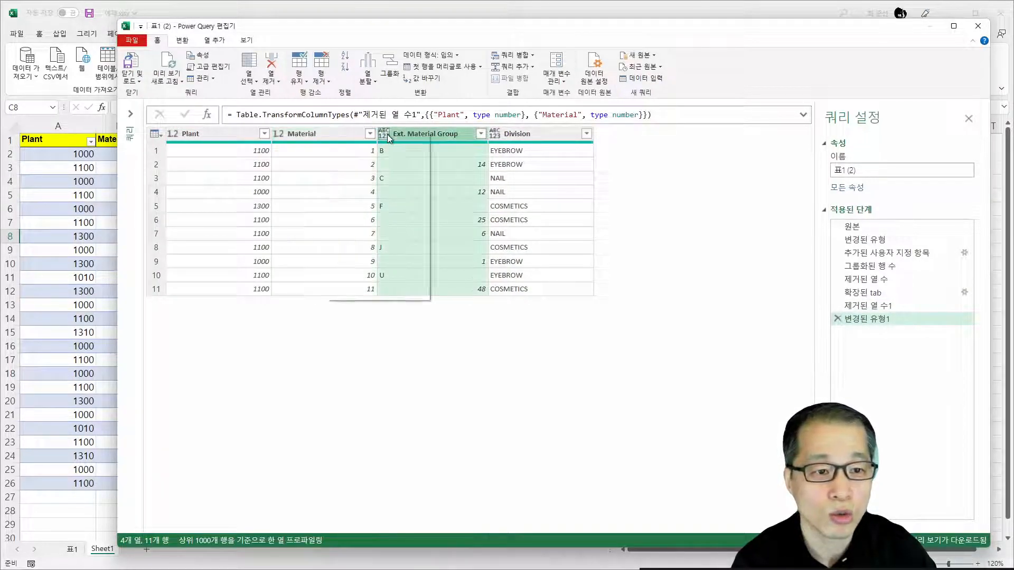
click(368, 255)
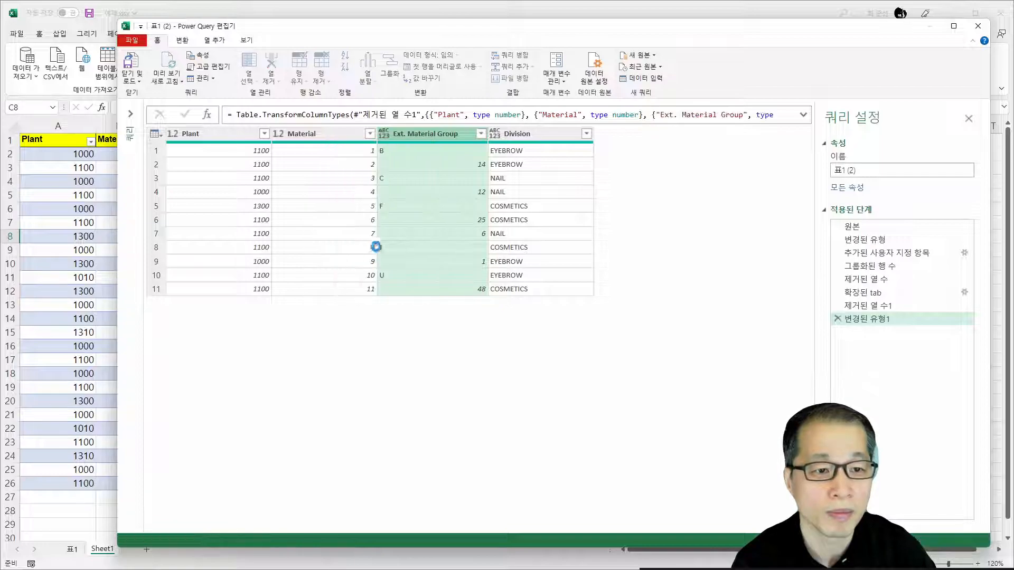
click(497, 136)
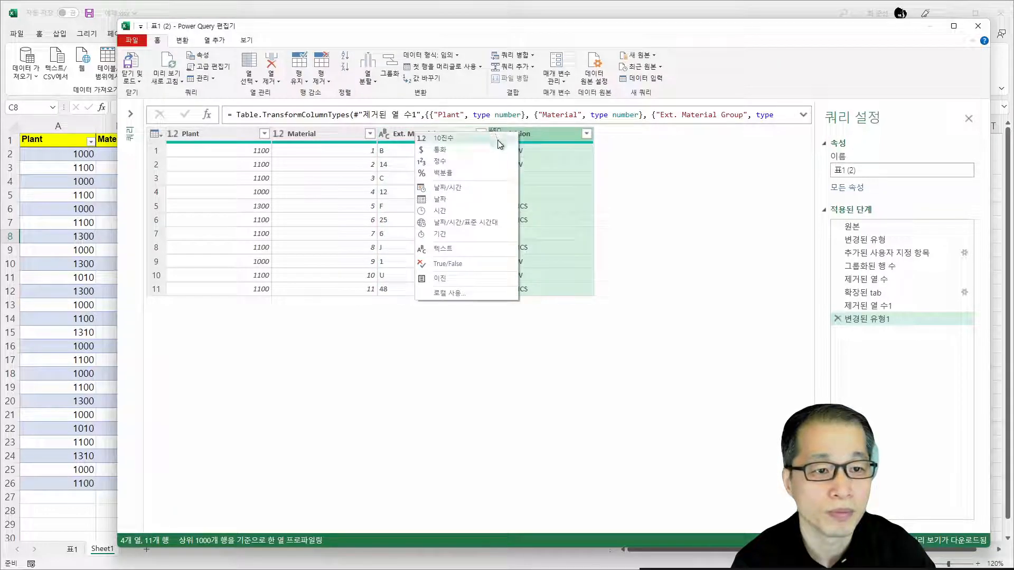
click(473, 246)
- Rename the query as 결과
click(887, 174)
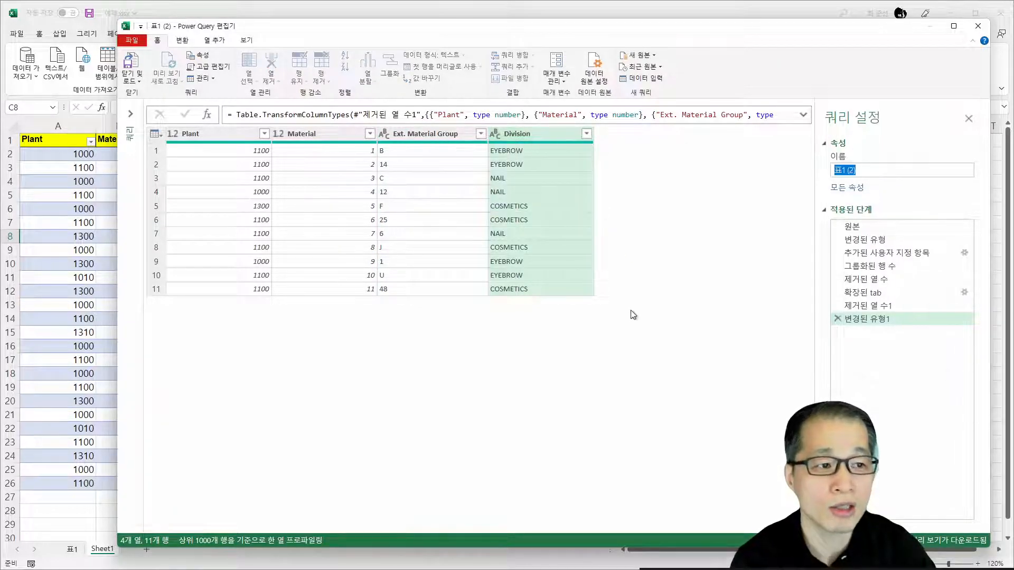
text(ru)
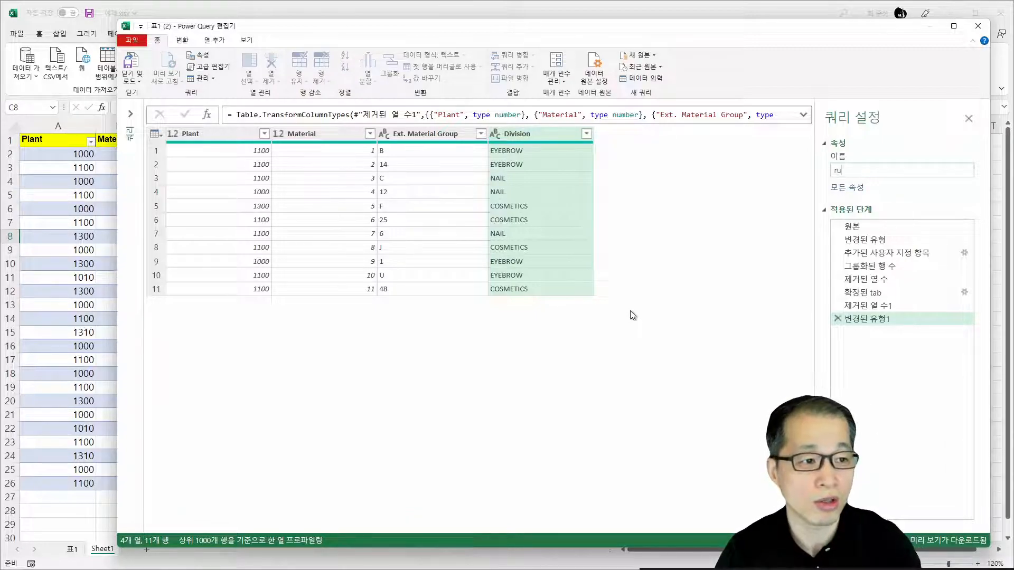
text(frhk)
key(Return)
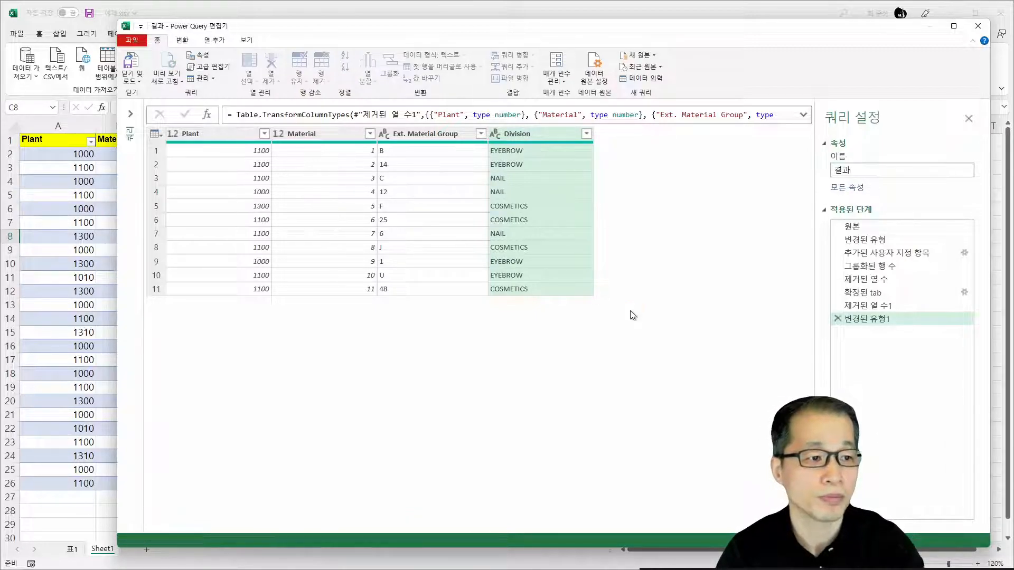
- Close the query editor and load the 결과 query as a table on the existing worksheet at Sheet1 cell H1
click(132, 40)
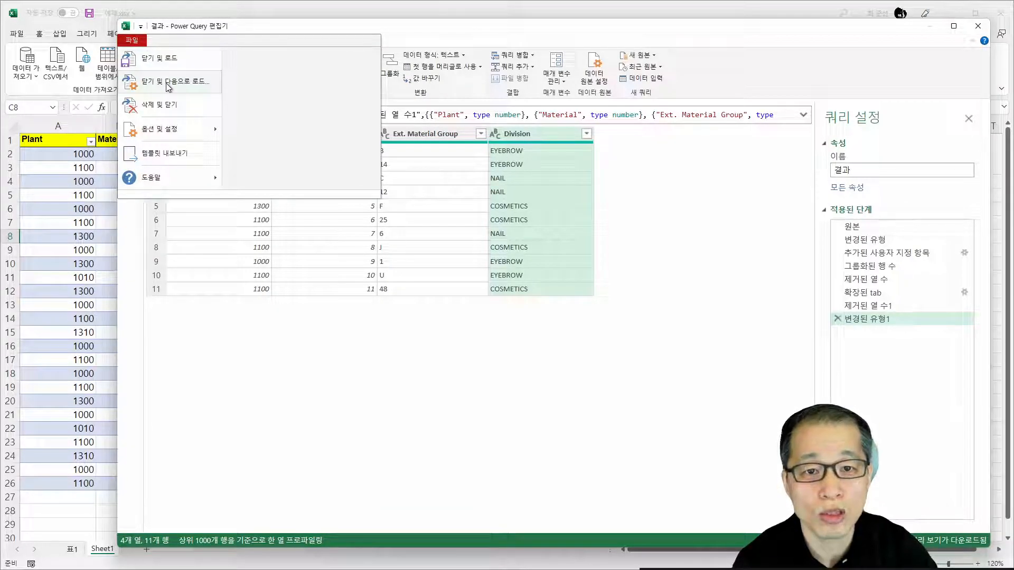
click(324, 28)
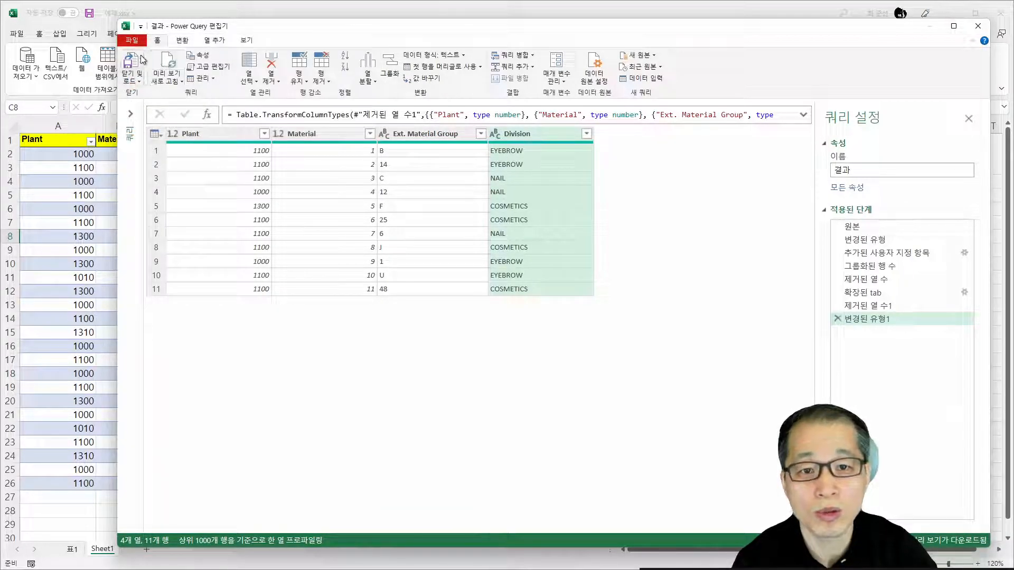
click(132, 79)
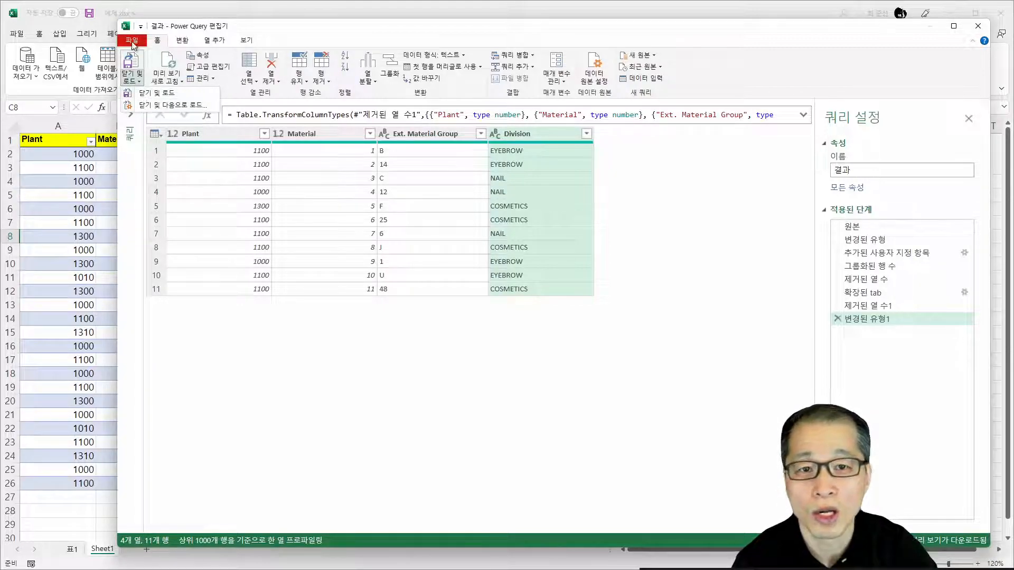
click(131, 41)
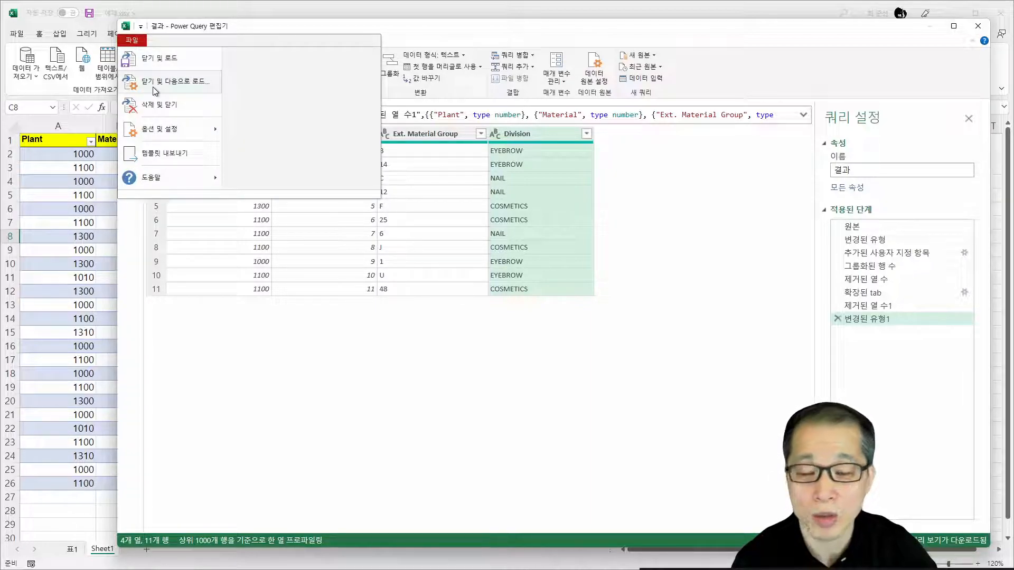
click(155, 84)
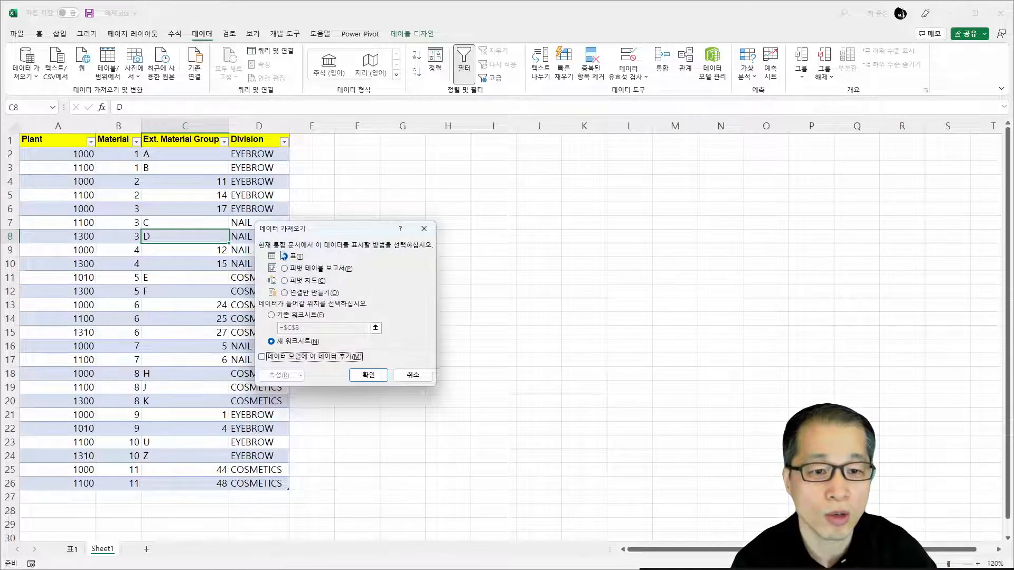
click(290, 315)
click(441, 142)
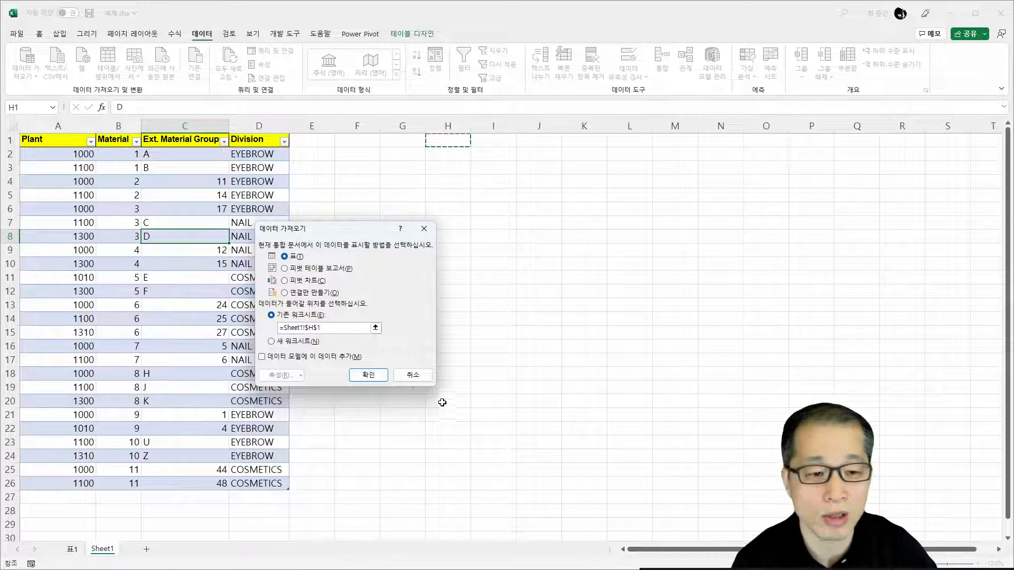
click(386, 377)
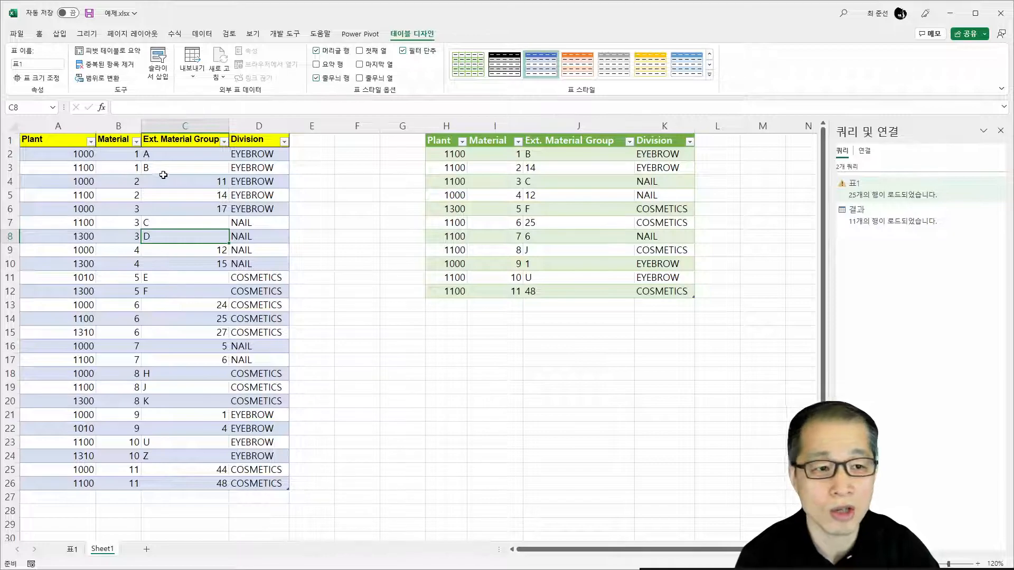
- Compare Material 1 in the source and result tables, try Plant 1300 in cell A2, and restore it to 1000
click(131, 157)
click(470, 159)
click(453, 154)
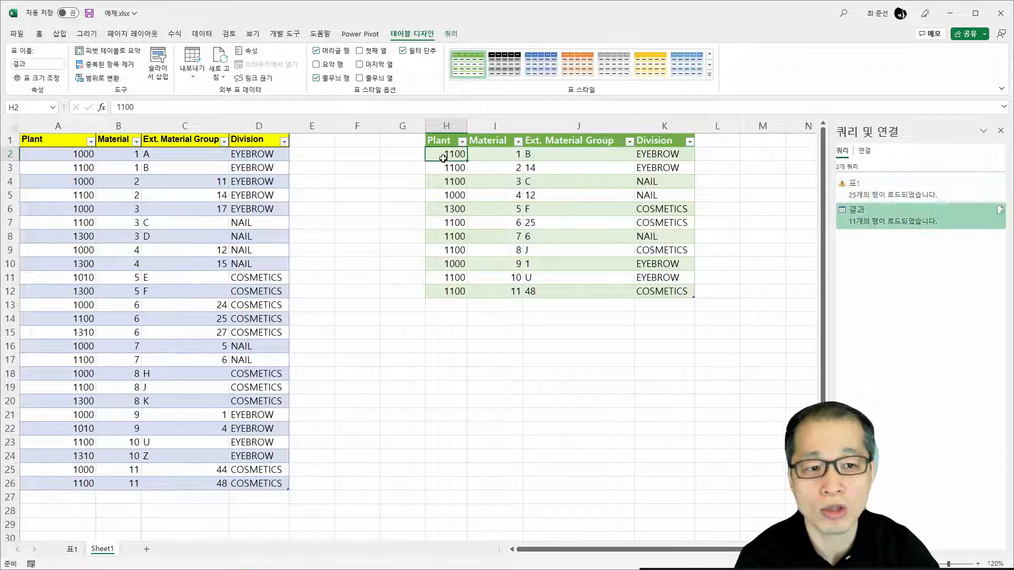
click(80, 156)
double_click(81, 156)
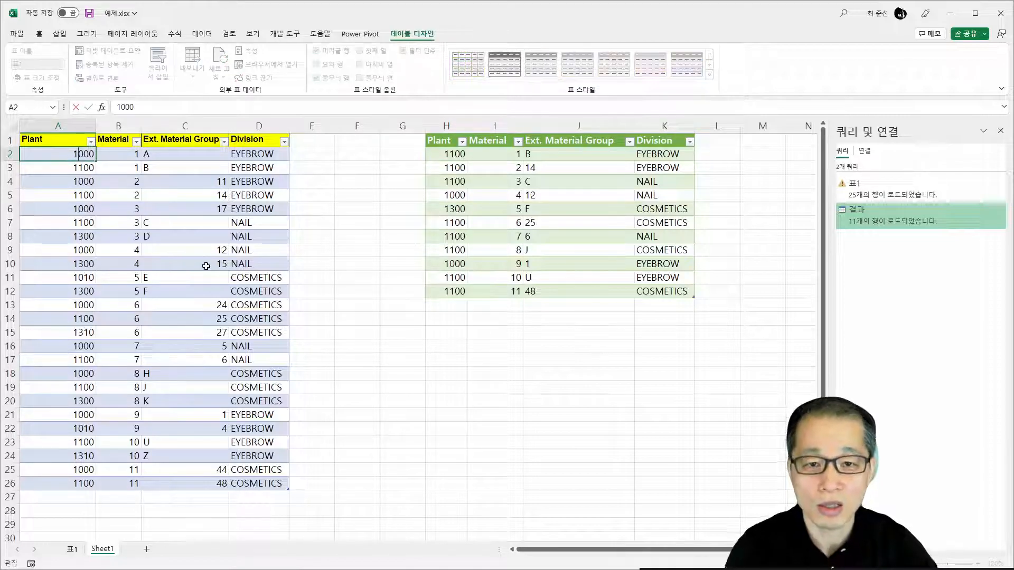
key(Return)
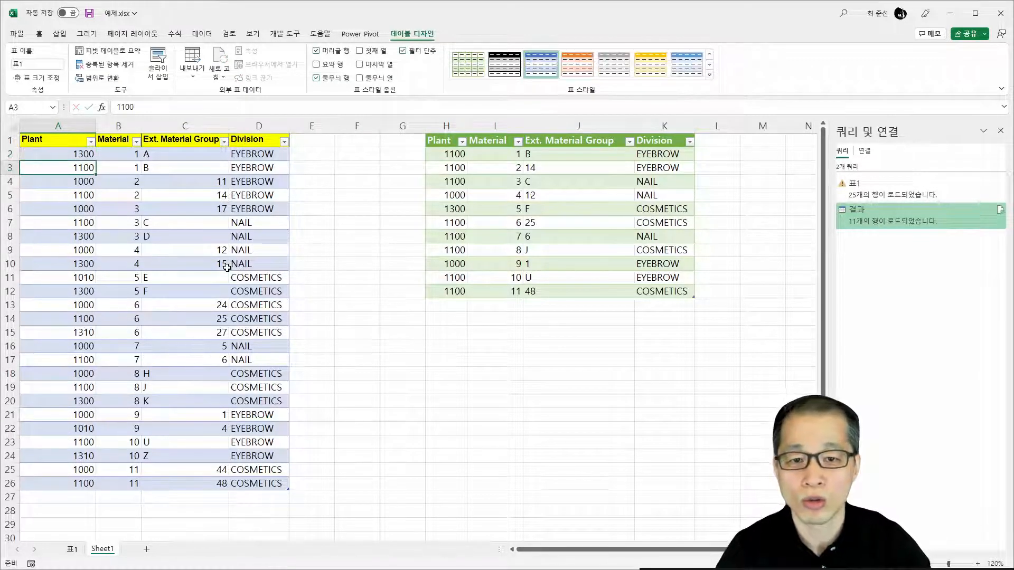
double_click(81, 154)
key(Delete)
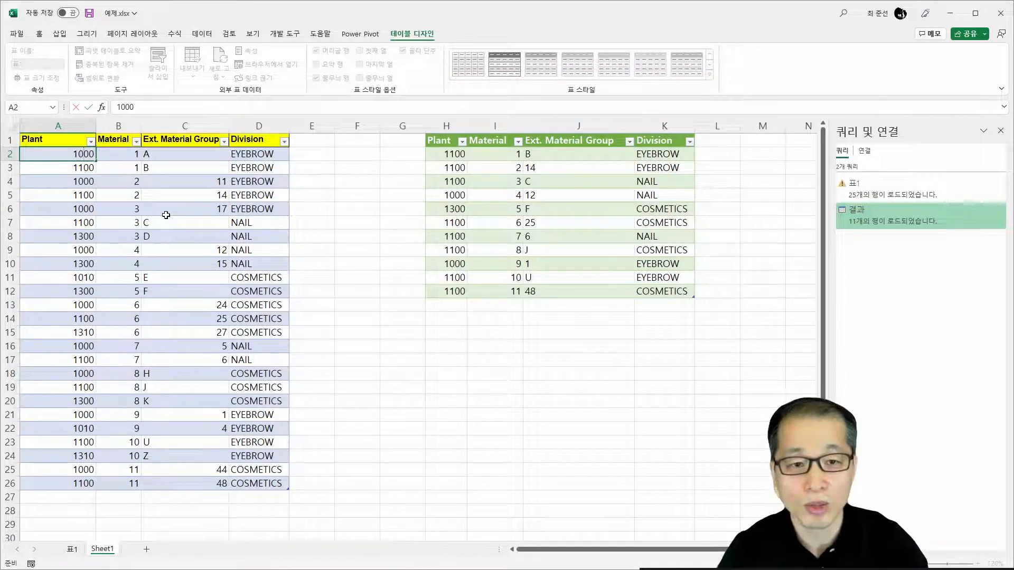
key(Return)
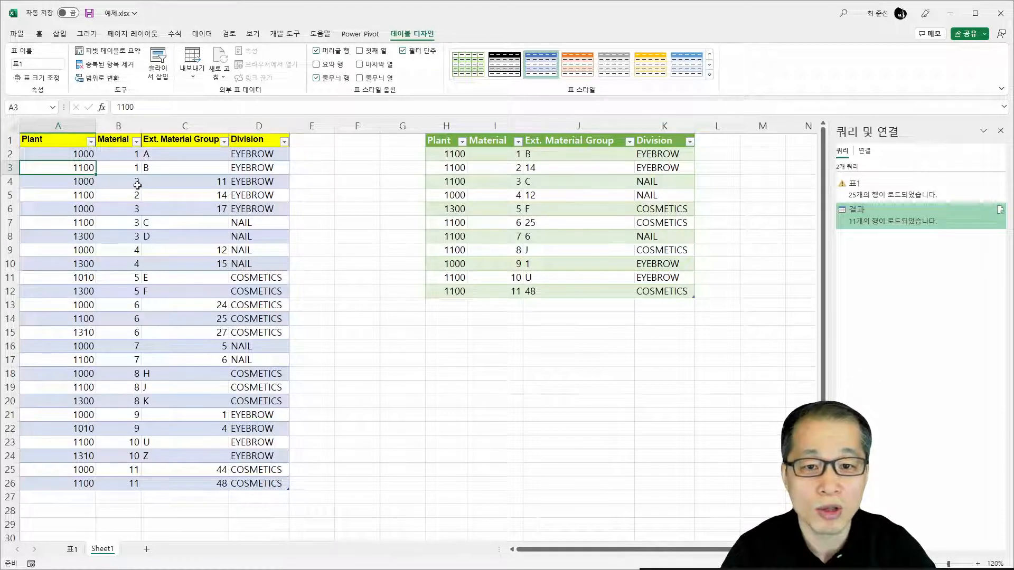
- Set the Plant in cell A11, the Material 5 row with Ext. Material Group E, to 1000
click(89, 195)
click(90, 182)
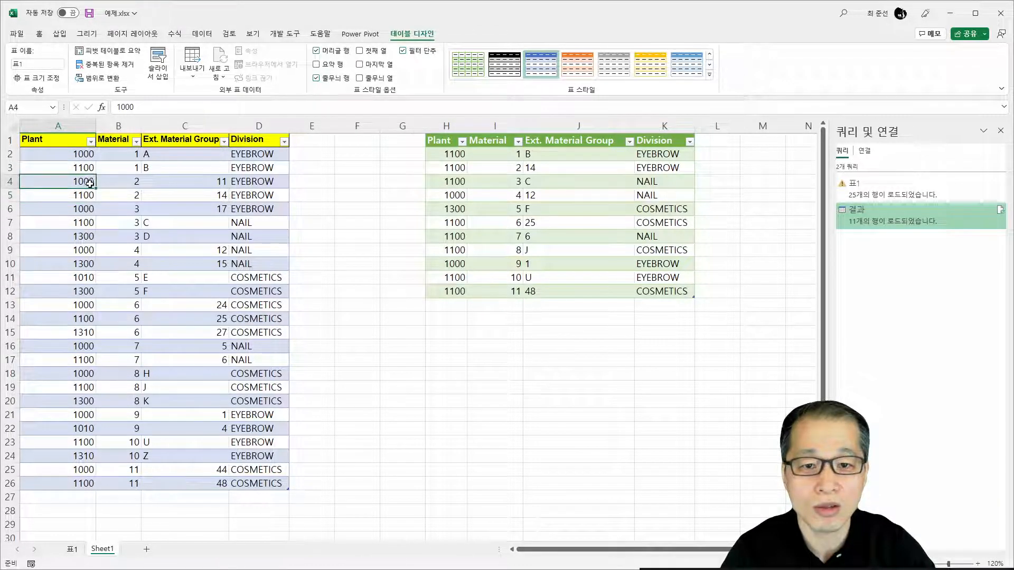
click(137, 278)
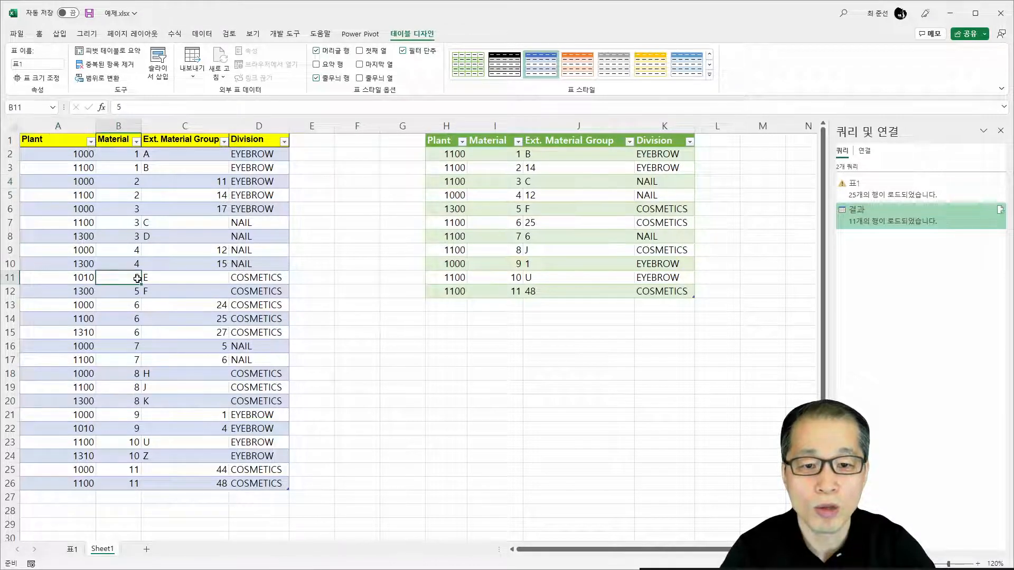
drag(137, 278, 136, 291)
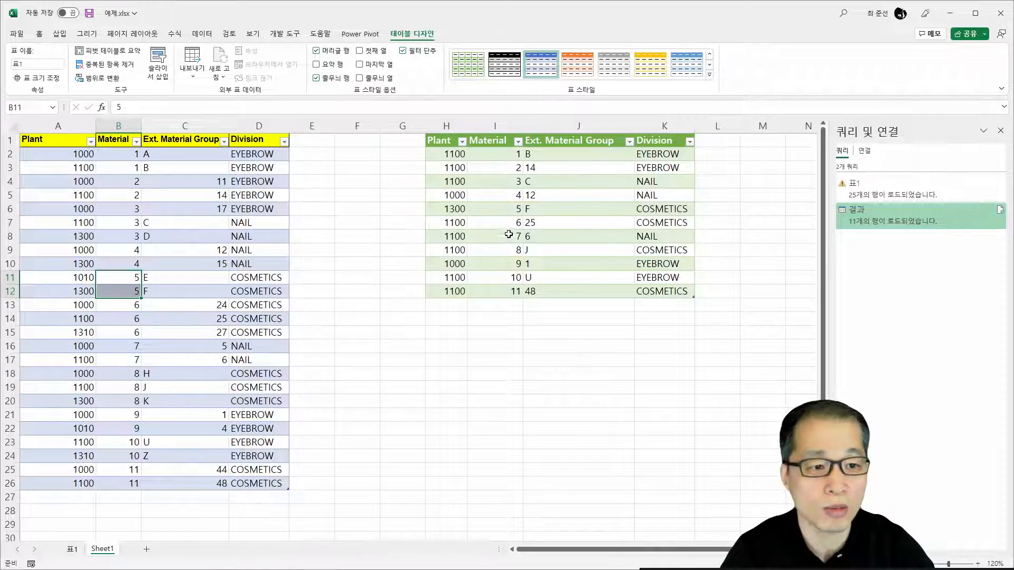
double_click(88, 277)
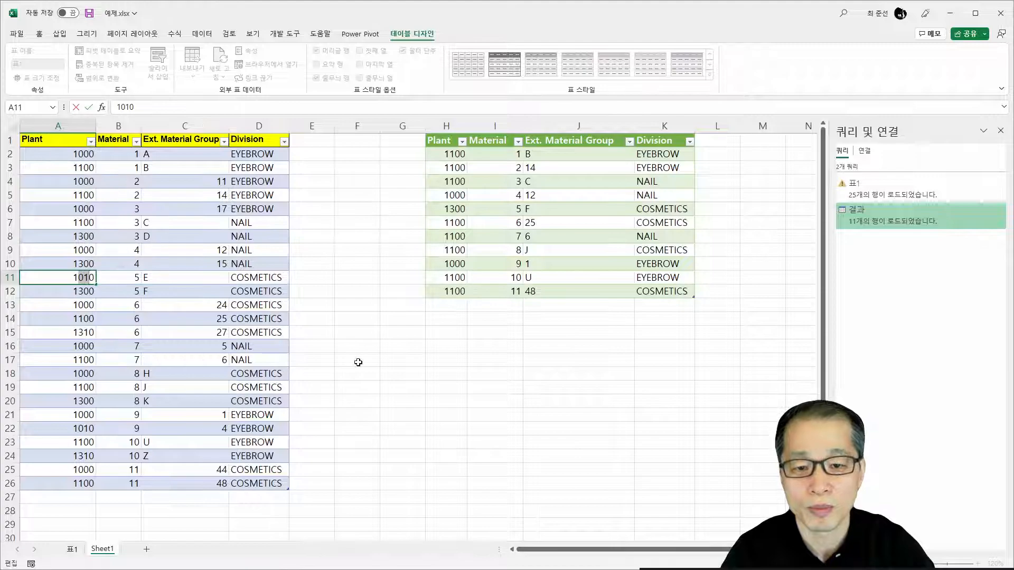
key(BackSpace)
text(0)
key(Return)
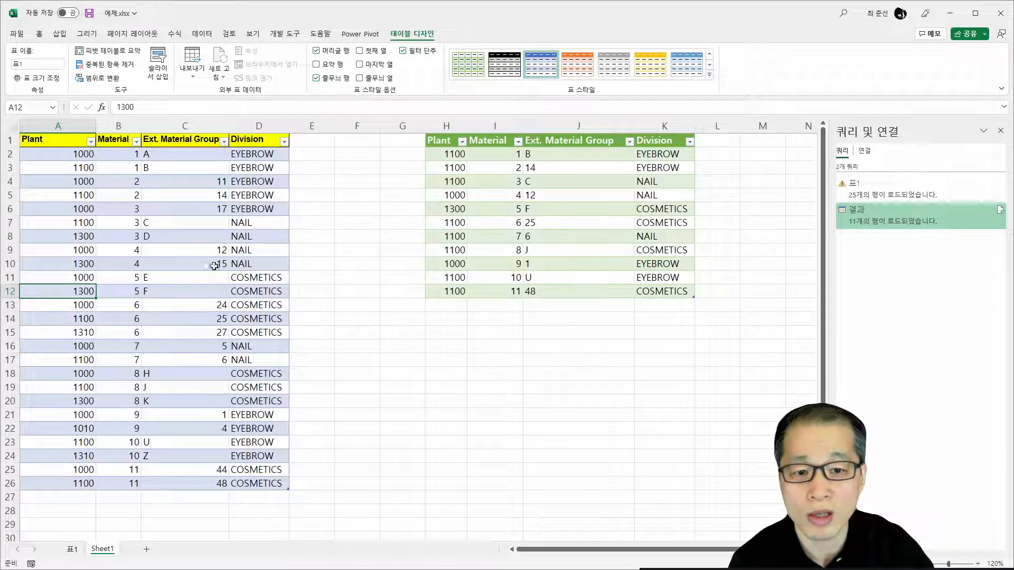
- Highlight the edited Material 5 source row, A11:D11, with a yellow fill
drag(87, 278, 268, 281)
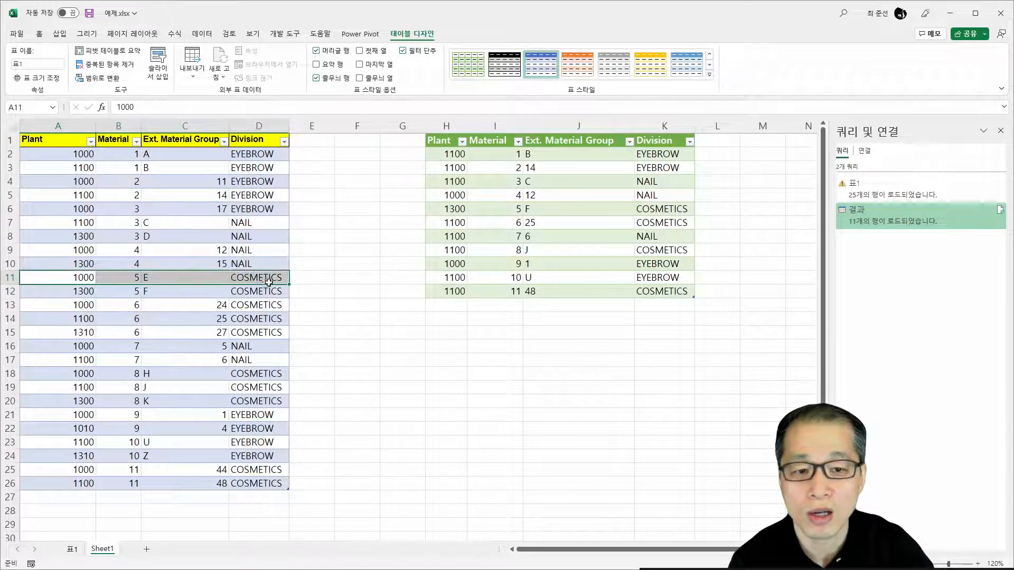
click(39, 34)
click(204, 72)
- Refresh the 결과 table and check its Material 5 row, H6:K6, against the edited source row
click(519, 211)
right_click(503, 169)
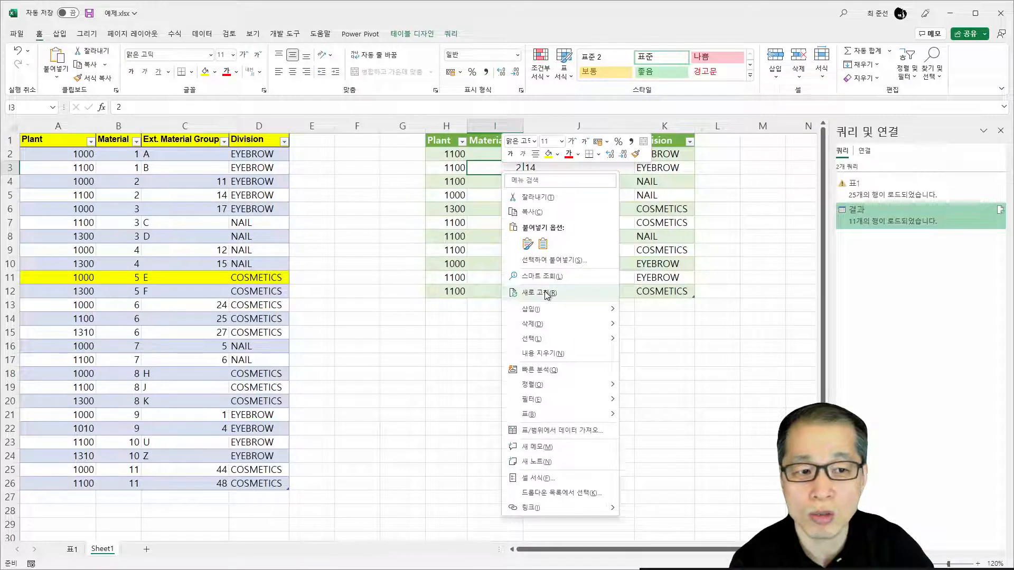
click(544, 292)
click(513, 211)
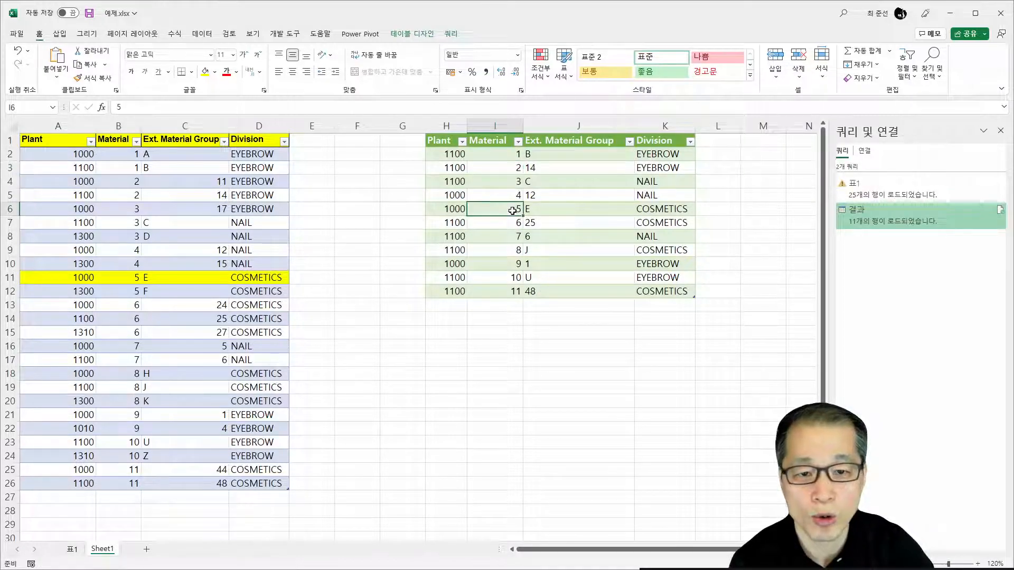
drag(455, 210, 653, 211)
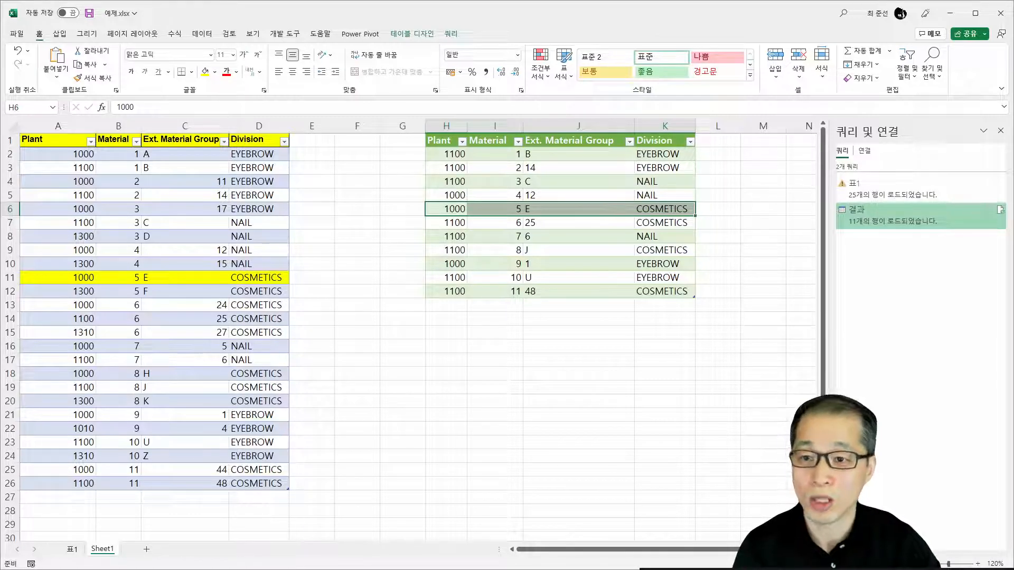
key(alt+Tab)
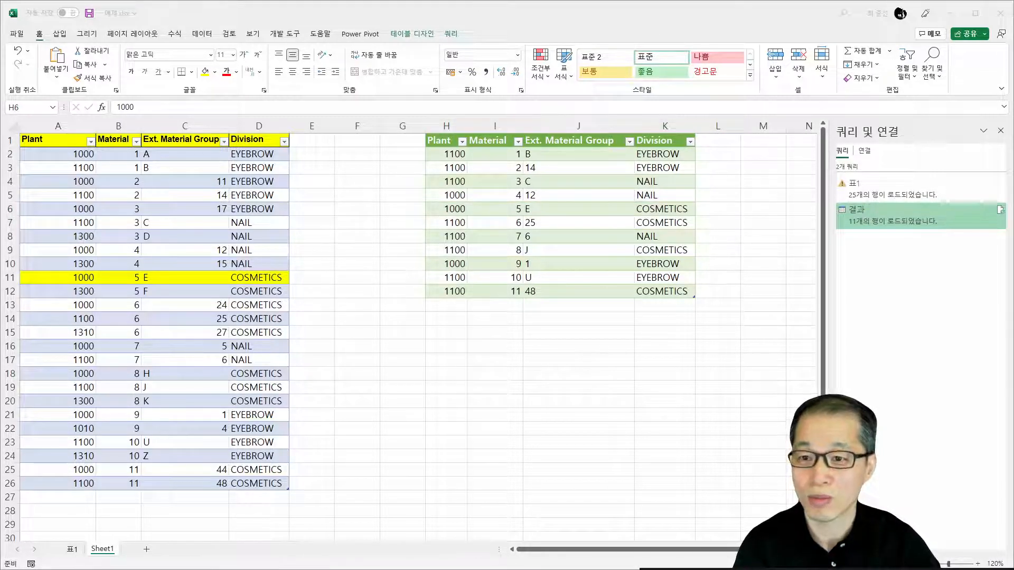